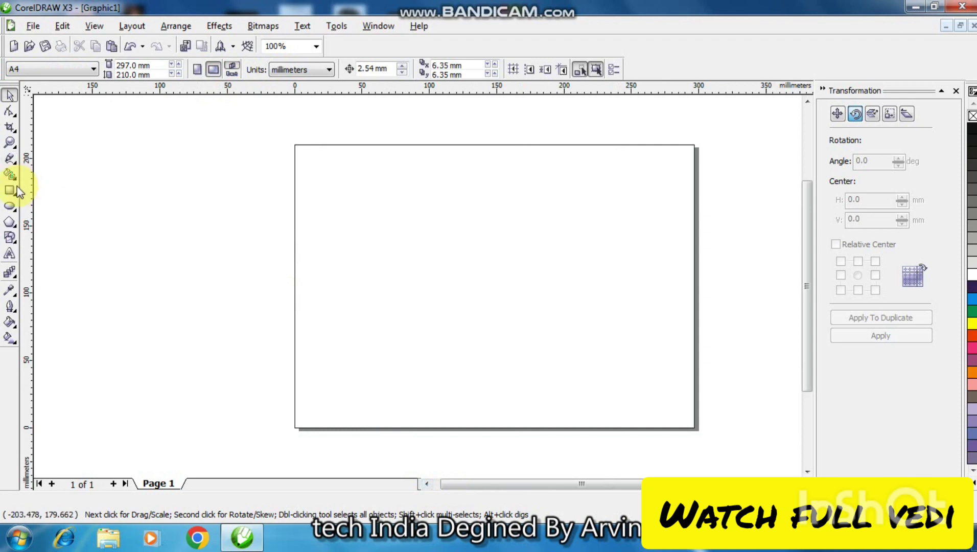
Create a rectangle matching the A4 page frame and apply a vertical linear fountain fill running upward.
double_click(10, 190)
left_click(11, 96)
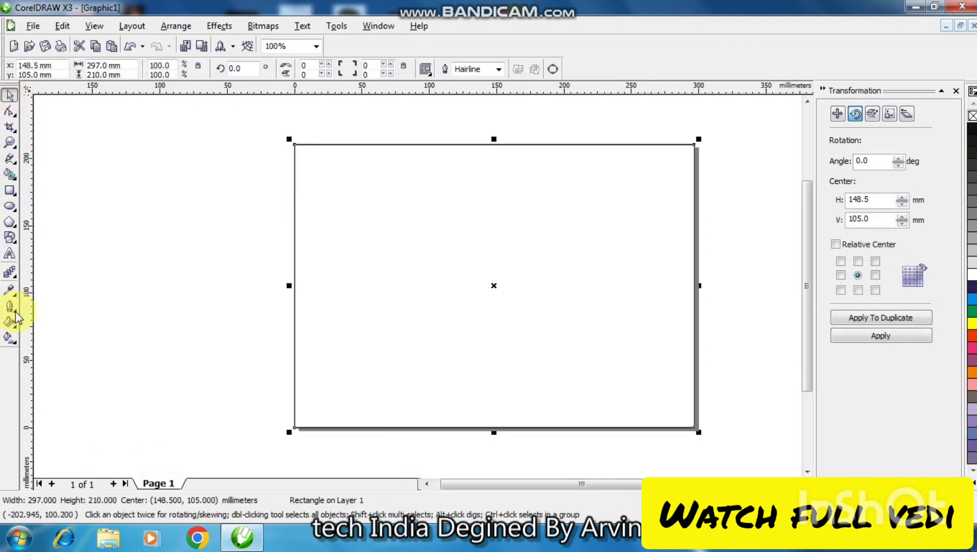
left_click(10, 337)
left_click_drag(448, 410, 449, 242)
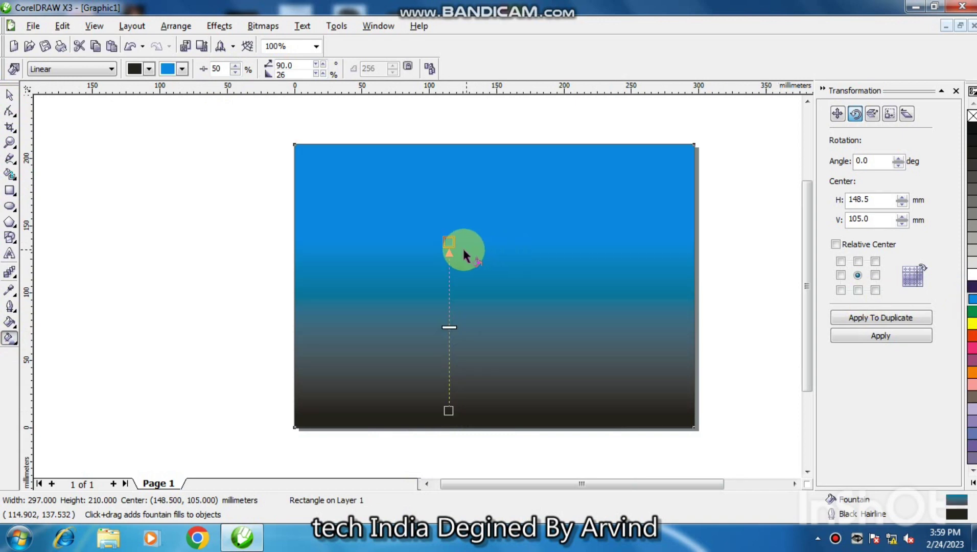
Set the page rectangle's gradient colours to blue at the lower end and white at the upper end.
left_click(183, 70)
left_click(186, 106)
left_click(150, 68)
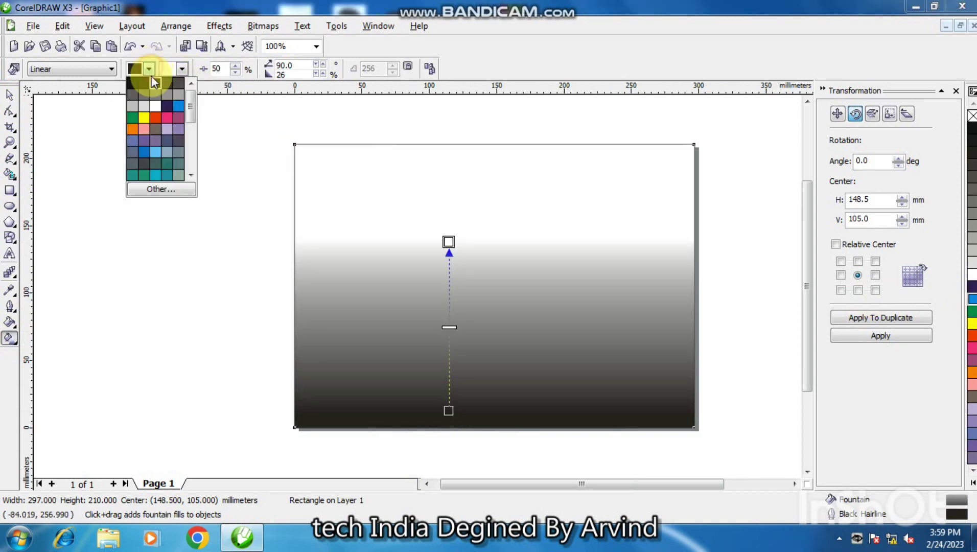
left_click(171, 109)
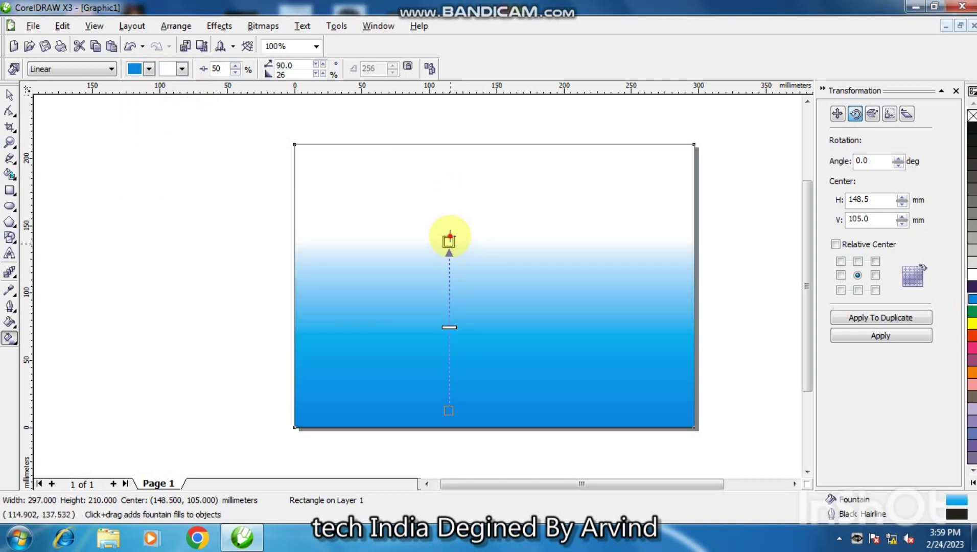
Stretch the background gradient upward and past the rectangle's lower edge, with the midpoint at 61% and edge pad 17%.
left_click_drag(449, 237, 449, 214)
left_click_drag(454, 311, 452, 356)
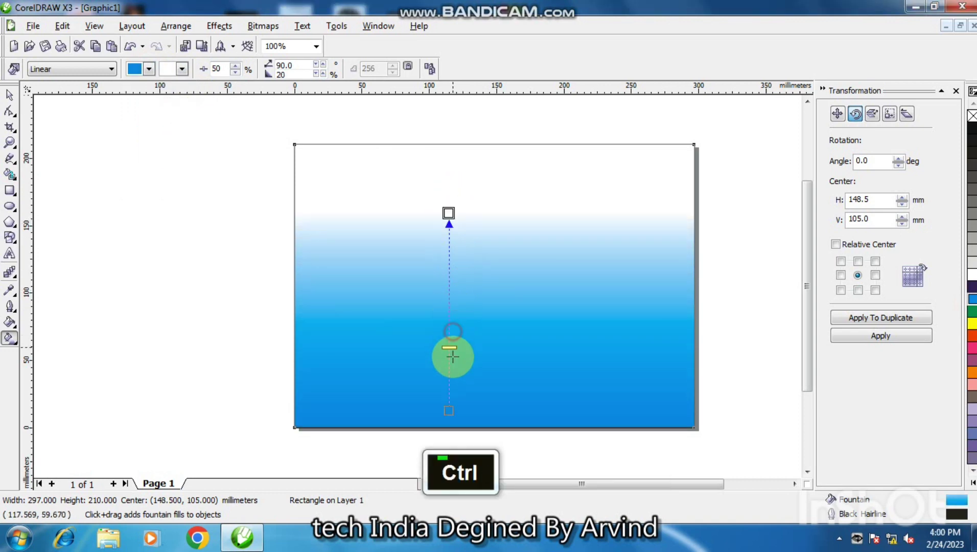
left_click_drag(449, 413, 456, 315)
left_click(449, 212, "ctrl")
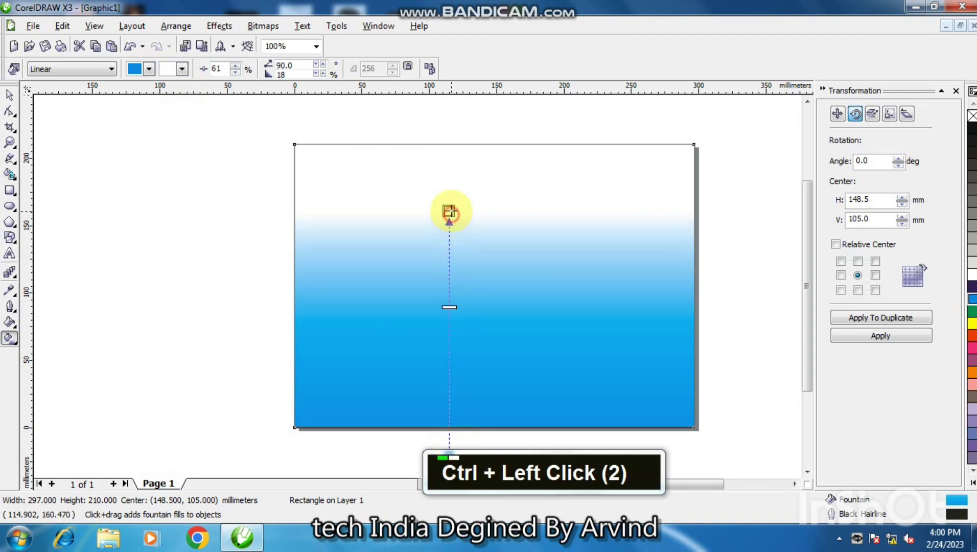
left_click_drag(452, 211, 453, 208)
left_click(15, 95)
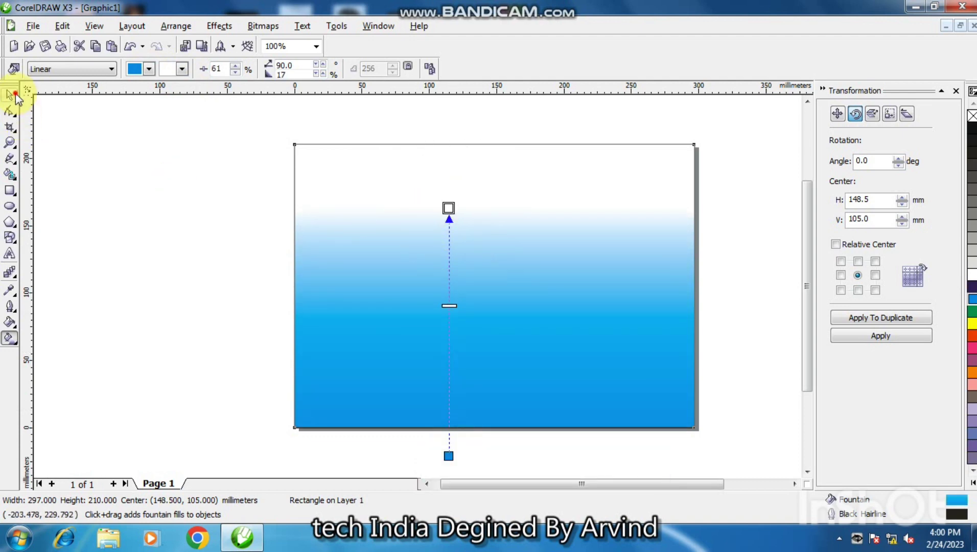
Draw a circle about 131 mm in diameter in the empty area beside the page and shift it slightly toward the page.
double_click(427, 484)
left_click(136, 285)
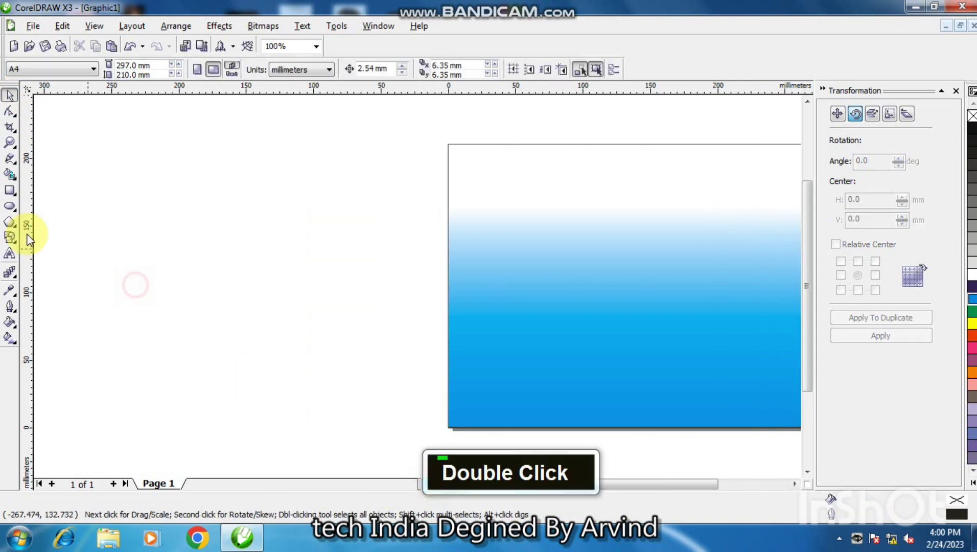
left_click(9, 206)
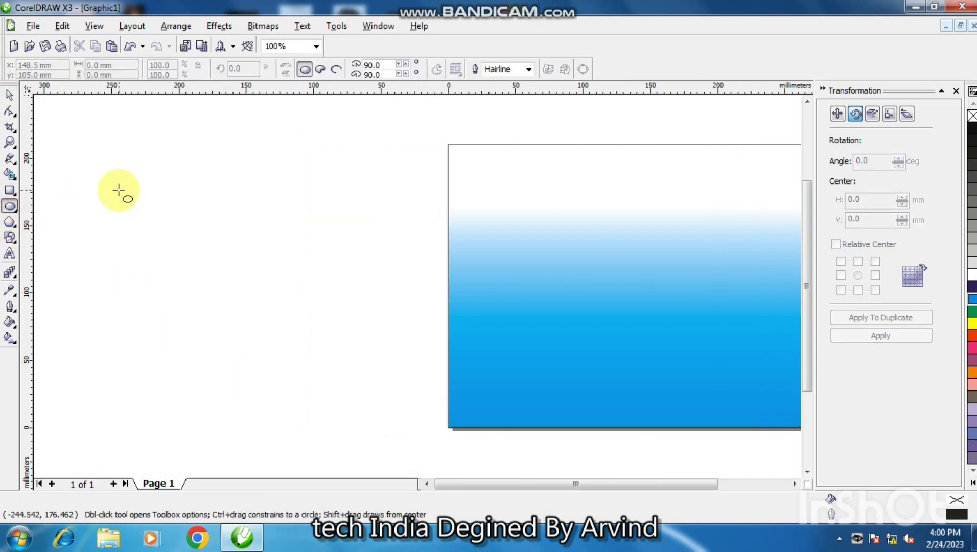
left_click_drag(119, 190, 247, 367)
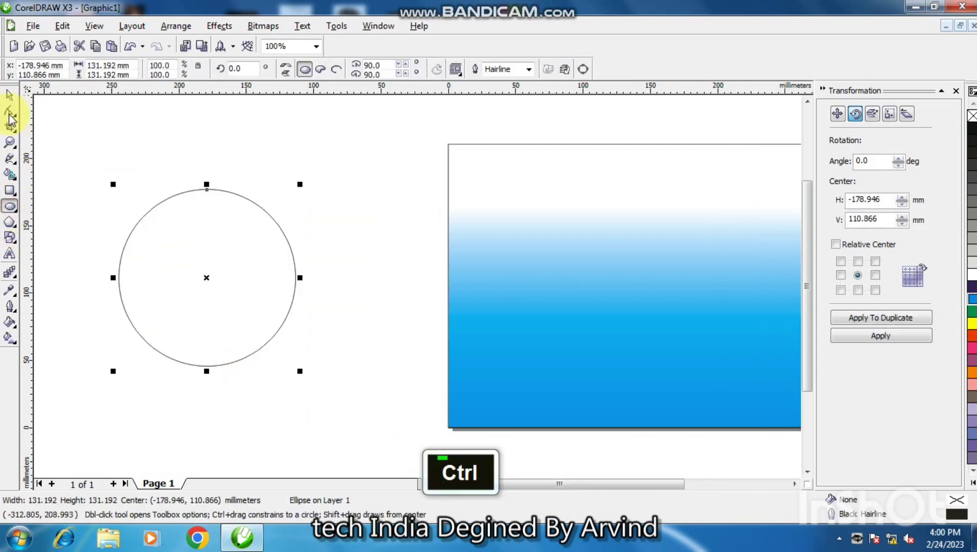
left_click(9, 95)
mouse_move(183, 247)
left_mouse_down()
mouse_move(192, 247)
mouse_move(169, 252)
left_mouse_up()
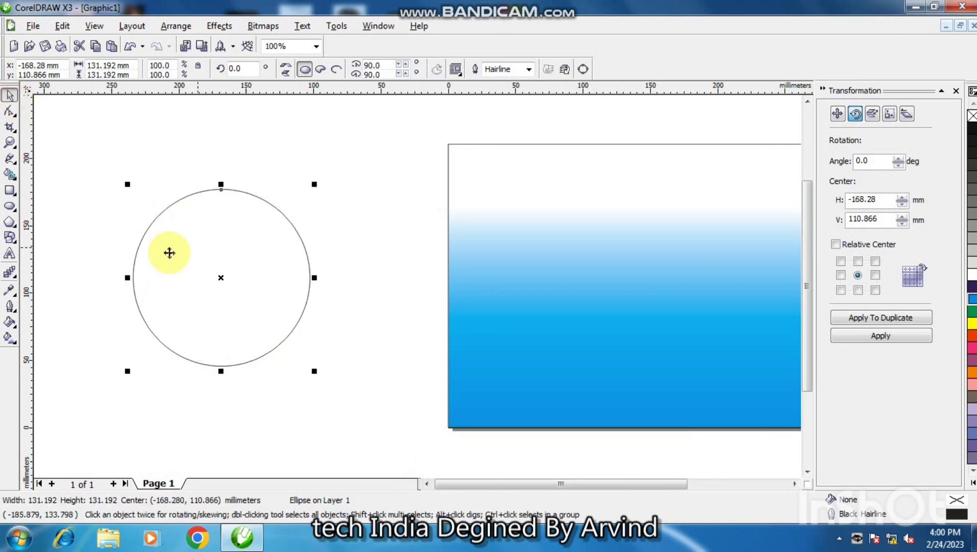
Draw a rectangle about 158 by 24 mm across the circle and remove the middle envelope nodes from its long edges.
left_click(10, 192)
left_click_drag(114, 255, 327, 286)
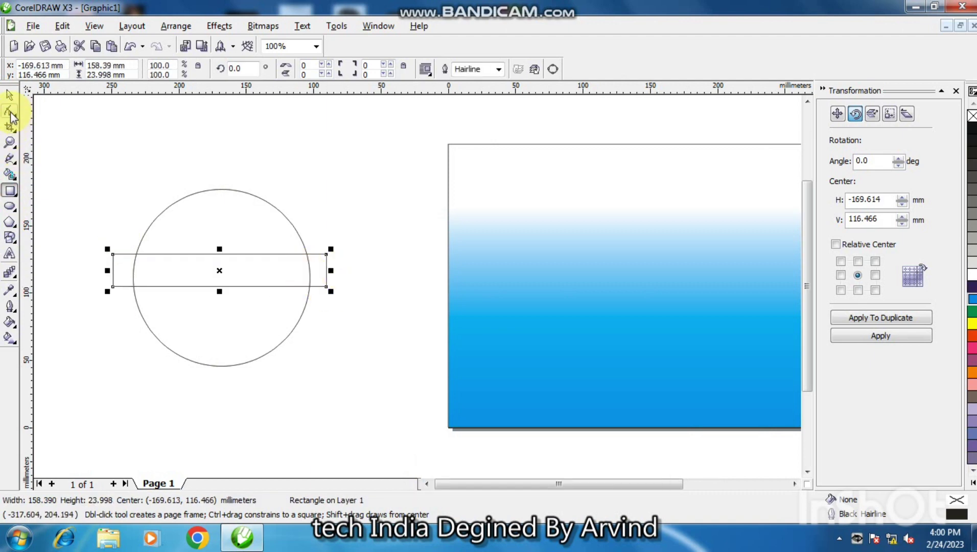
left_click(10, 275)
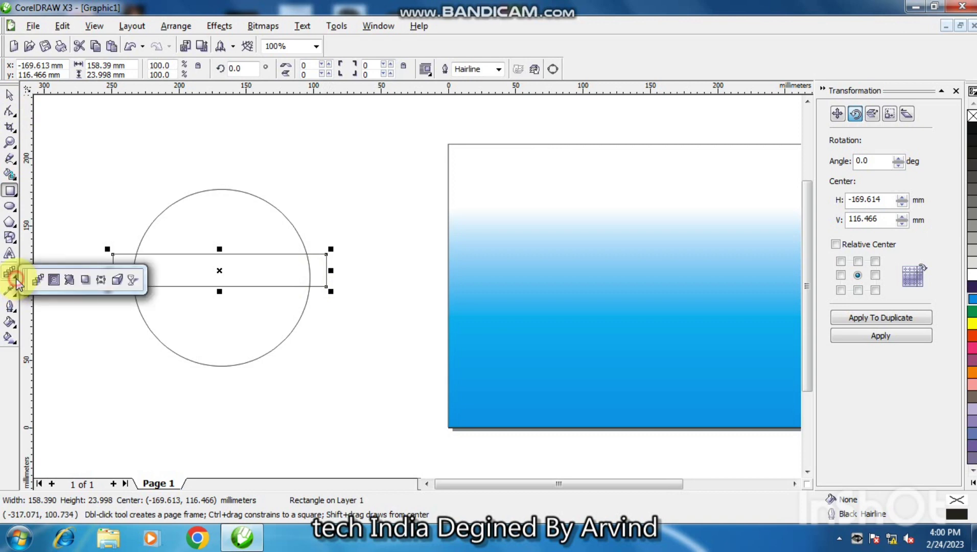
left_click(98, 280)
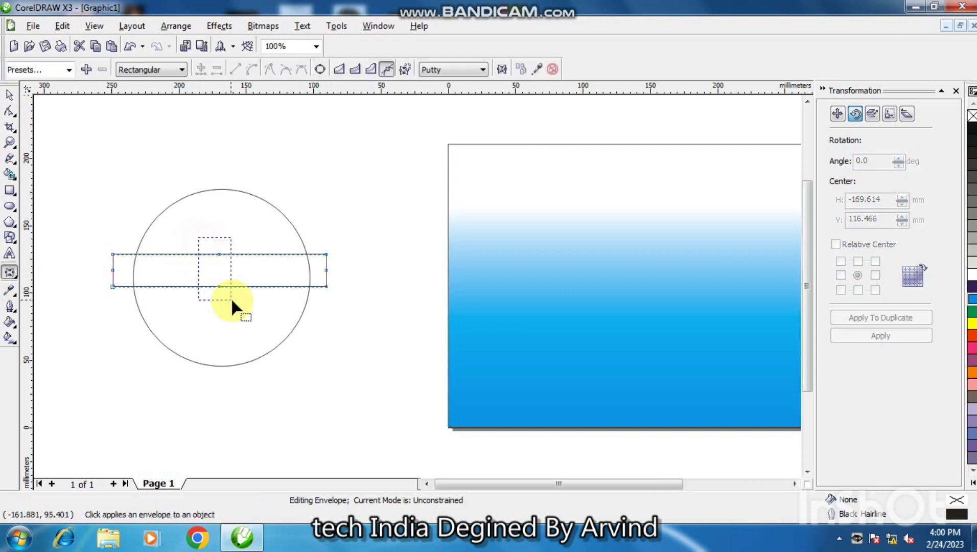
left_click_drag(232, 301, 233, 300)
key("Delete")
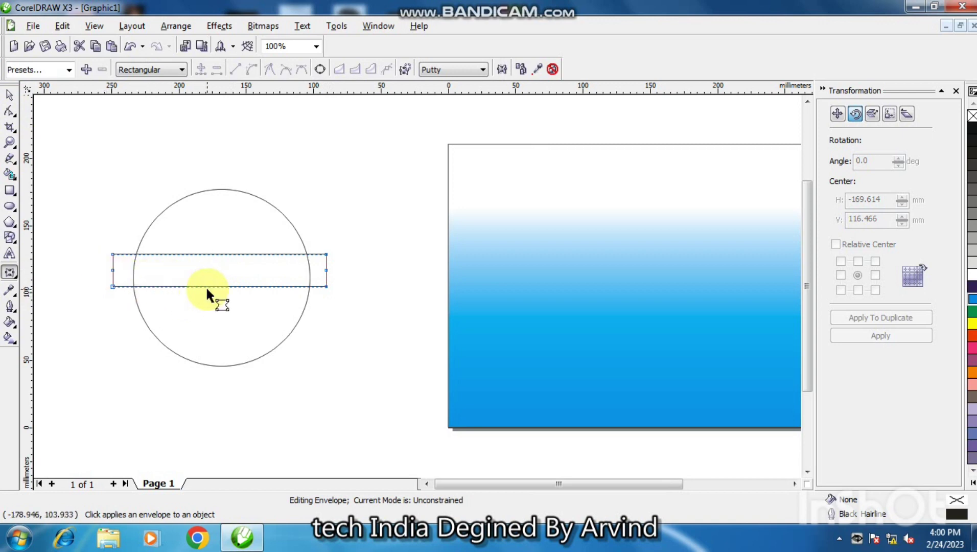
Bend the rectangle's lower and upper edges into matching S-curves with the envelope handles.
left_click(326, 286)
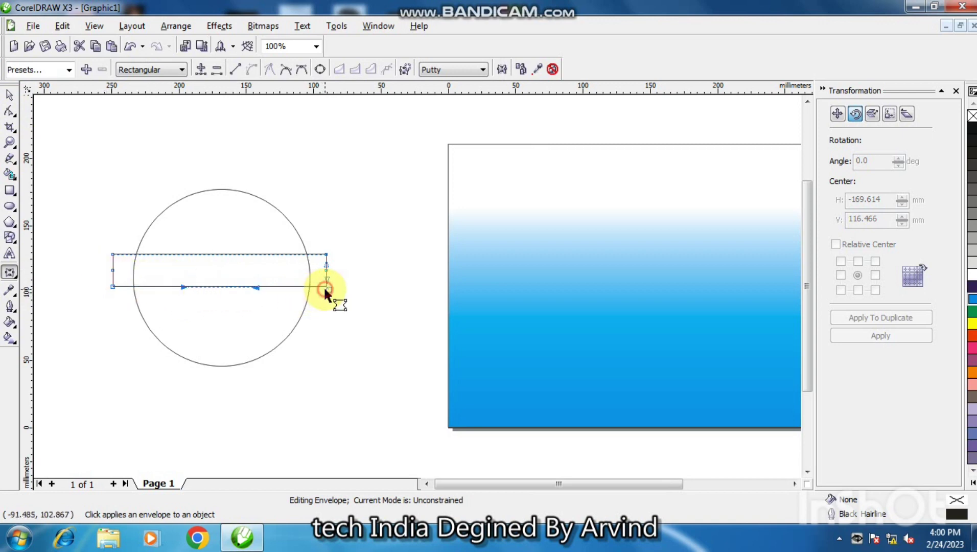
left_click_drag(182, 284, 183, 261)
left_click_drag(253, 285, 254, 310)
left_click(326, 255)
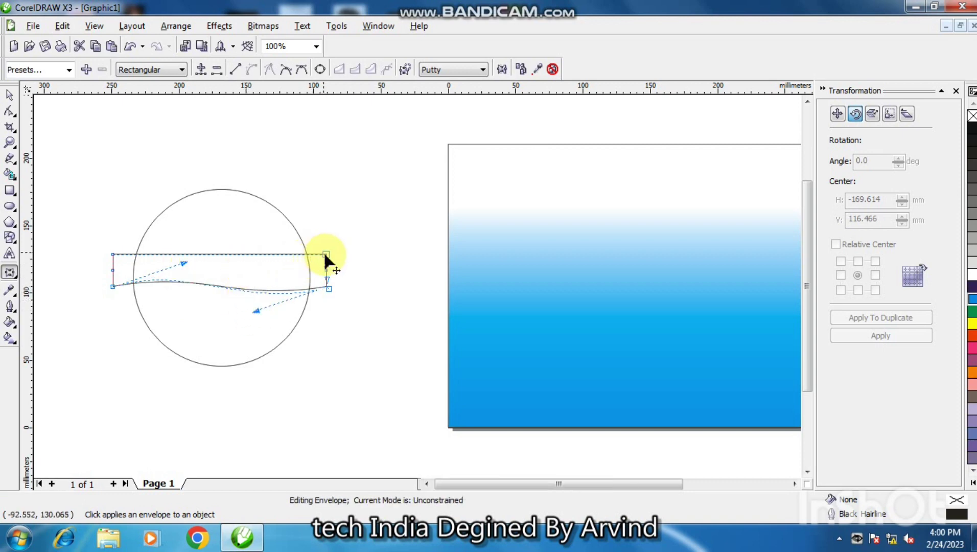
left_click_drag(183, 255, 184, 226)
left_click_drag(255, 255, 256, 280)
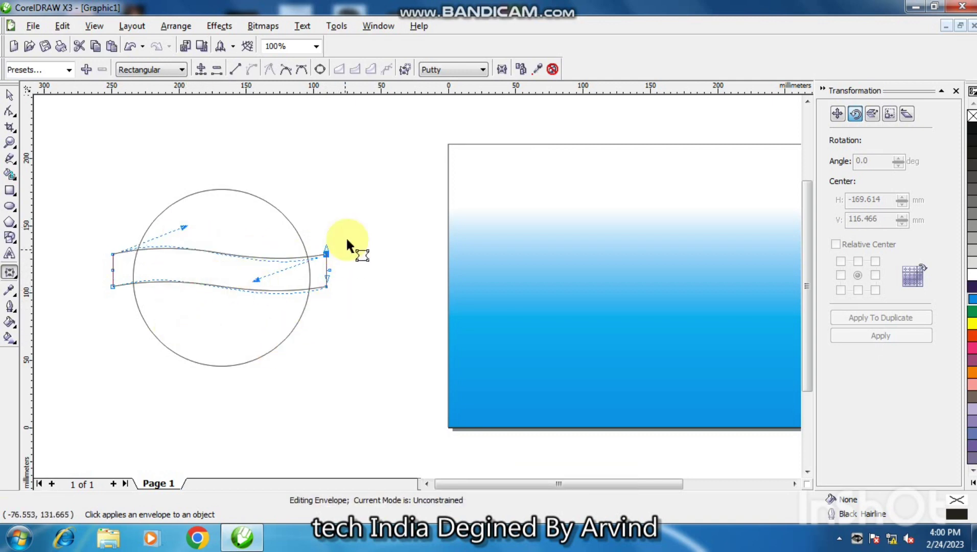
Move the end nodes on the wavy band's right side down so that end sits lower.
left_click_drag(326, 287, 325, 305)
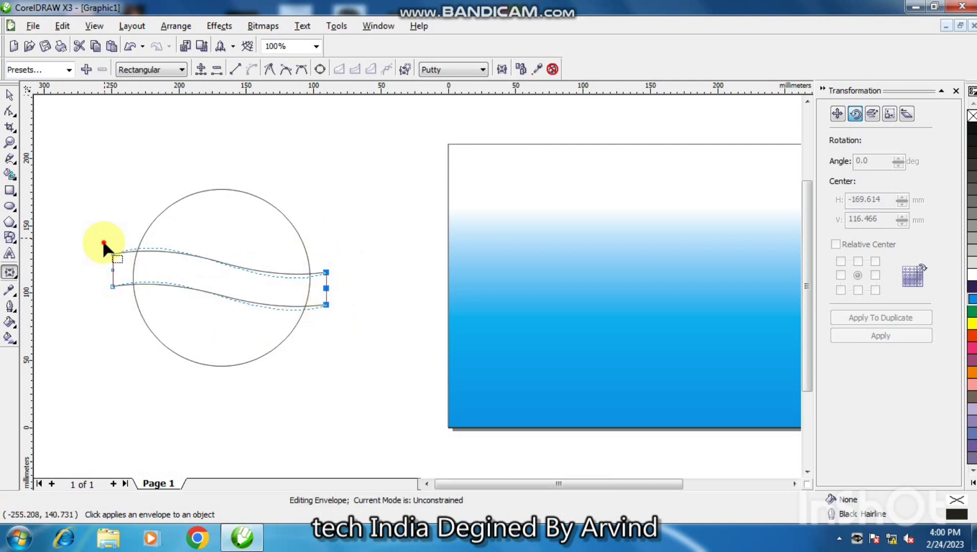
left_click_drag(105, 247, 126, 317)
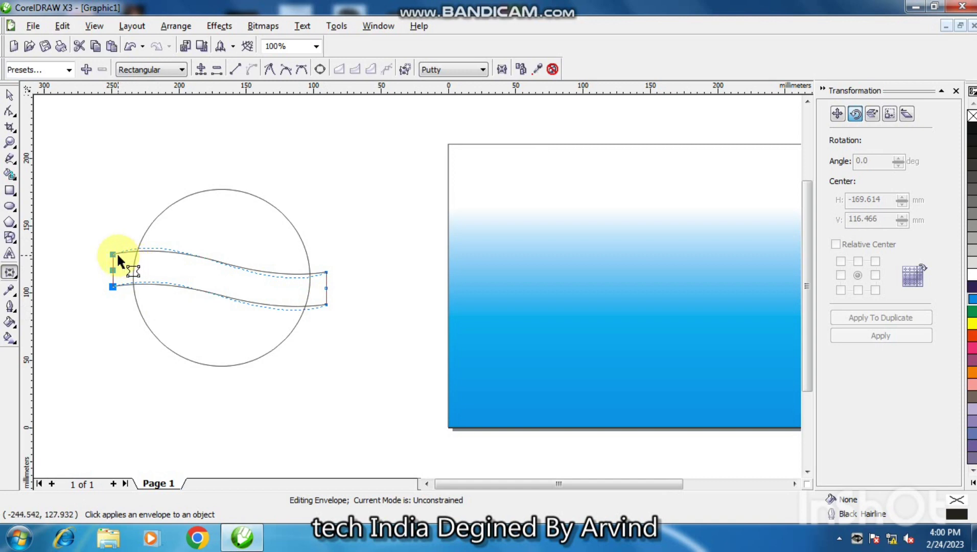
left_click(85, 234)
Deepen the S-curve of the band's upper and lower edges by pulling their envelope handles farther out.
left_click_drag(323, 274, 256, 313)
left_click_drag(328, 302, 254, 344)
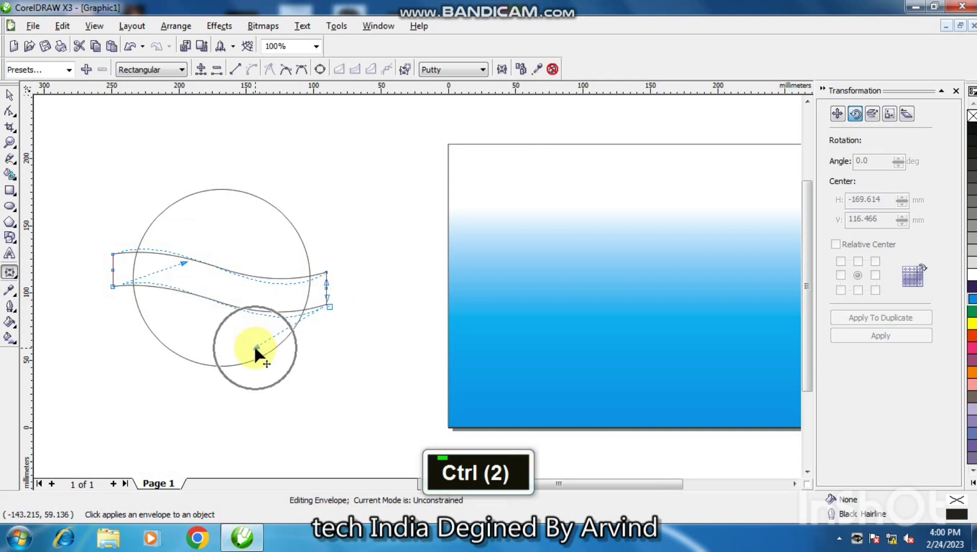
left_click_drag(184, 260, 186, 218)
left_click(113, 254)
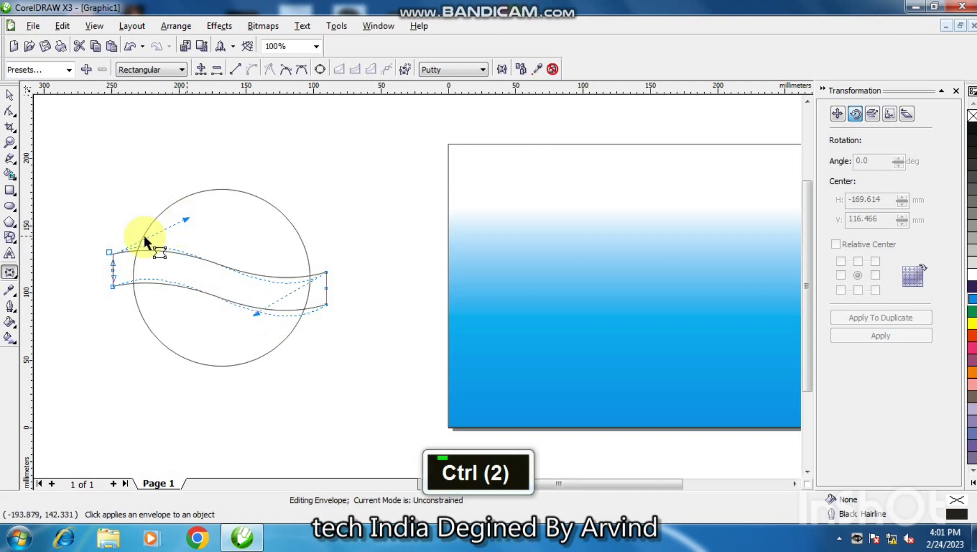
Reposition the wavy band slightly over the circle and narrow it to about 141 mm wide.
left_click(9, 95)
left_click(106, 106)
left_click_drag(239, 285, 242, 278)
left_click_drag(333, 273, 321, 277)
Align the band and circle on a common vertical centre line, and duplicate the band in place.
left_click(94, 168)
left_click_drag(94, 169, 358, 373)
key("c")
double_click(244, 282)
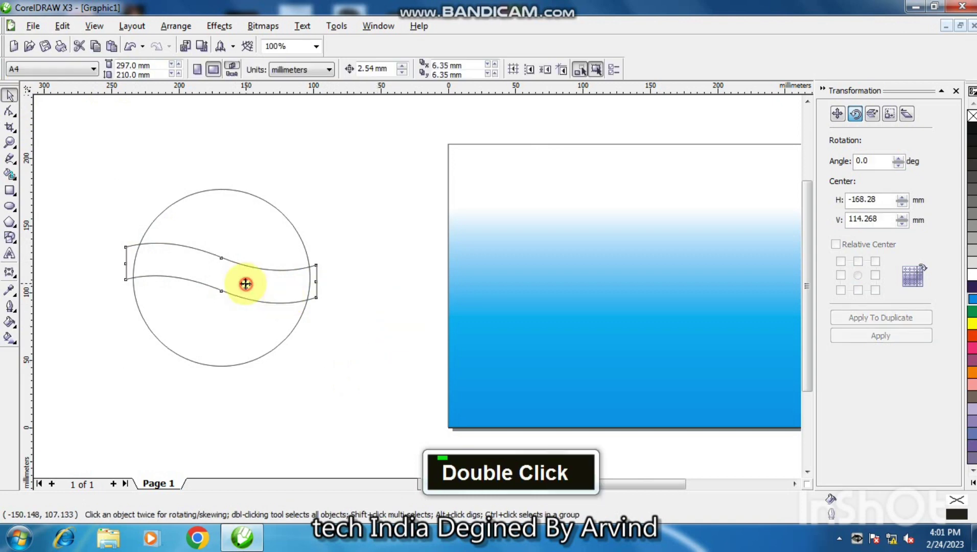
key("KP_Add")
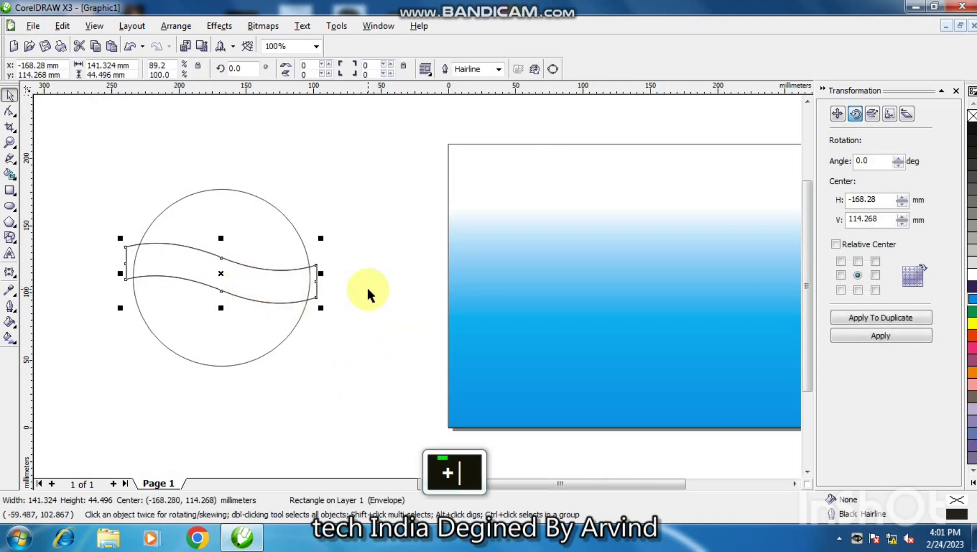
Fill the circle with a radial fountain fill whose white highlight sits toward its upper left.
left_click(268, 231)
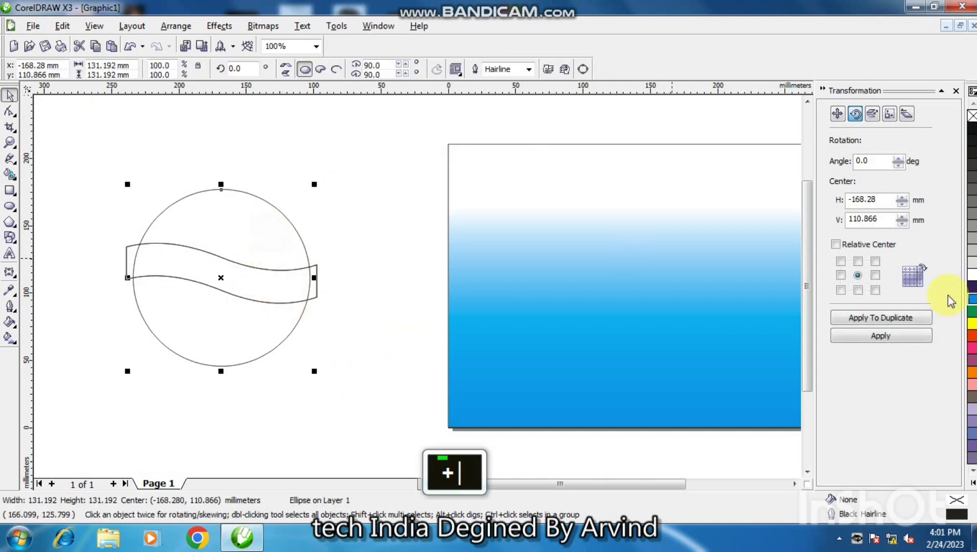
left_click(11, 336)
left_click_drag(212, 334, 229, 215)
left_click(95, 75)
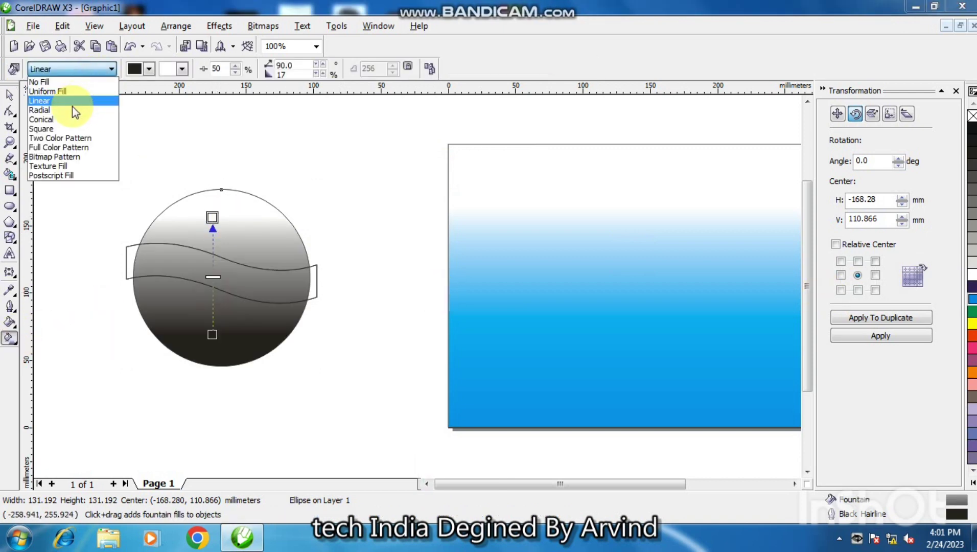
left_click(73, 109)
left_click_drag(220, 219, 286, 305)
left_click_drag(238, 286, 211, 236)
left_click_drag(261, 259, 242, 256)
left_click_drag(194, 229, 193, 231)
Change the circle gradient's outer colour to deep pink and extend its radius slightly.
left_click(150, 69)
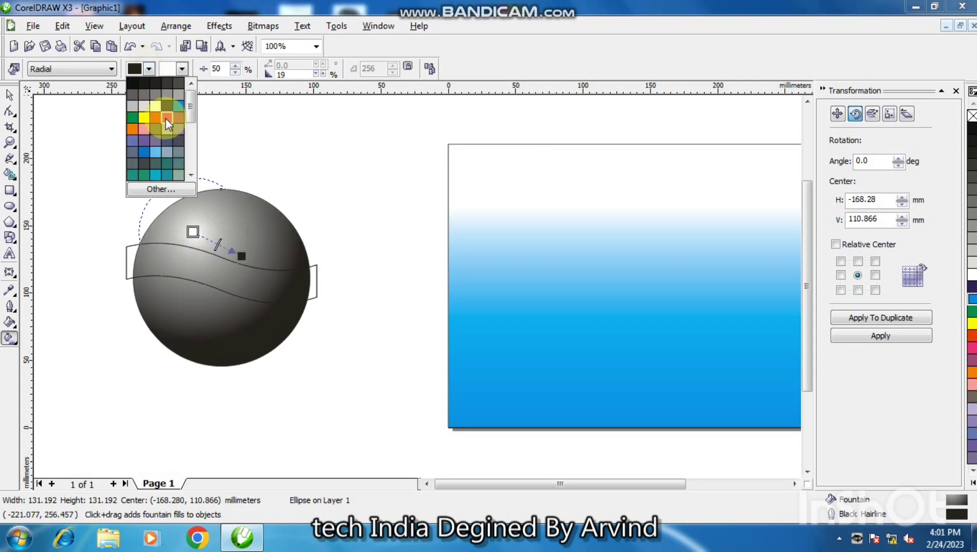
left_click(167, 118)
left_click_drag(241, 255, 242, 269)
left_click(12, 97)
left_click(96, 106)
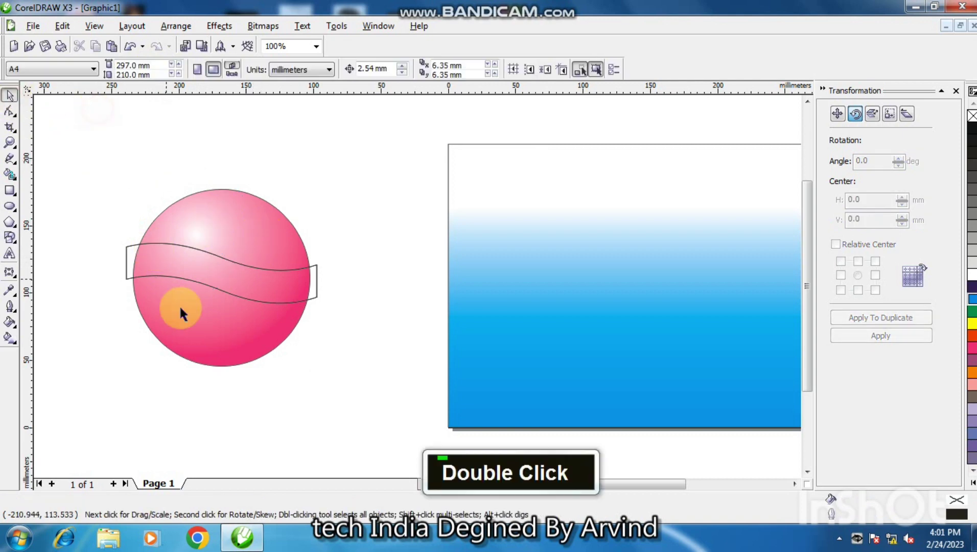
left_click(200, 332)
left_click(114, 181)
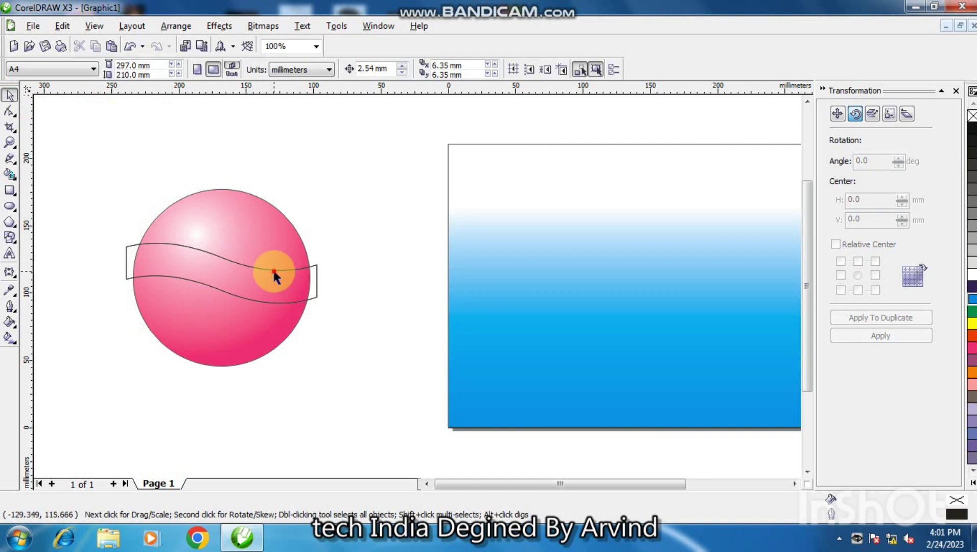
Apply a linear fountain fill along the wavy band, from black at the left end to white at the right, angled about -10 degrees.
left_click(276, 278)
left_click(12, 339)
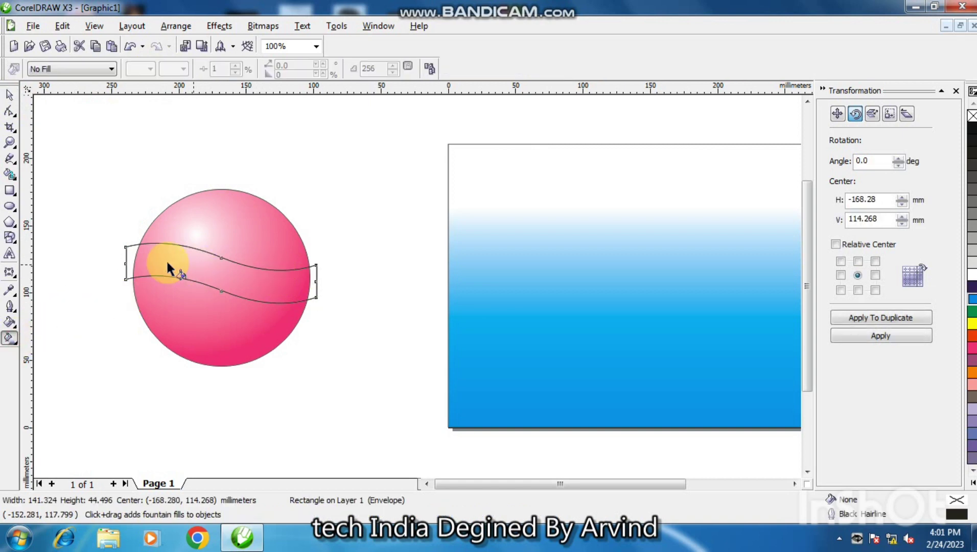
left_click_drag(159, 260, 314, 288)
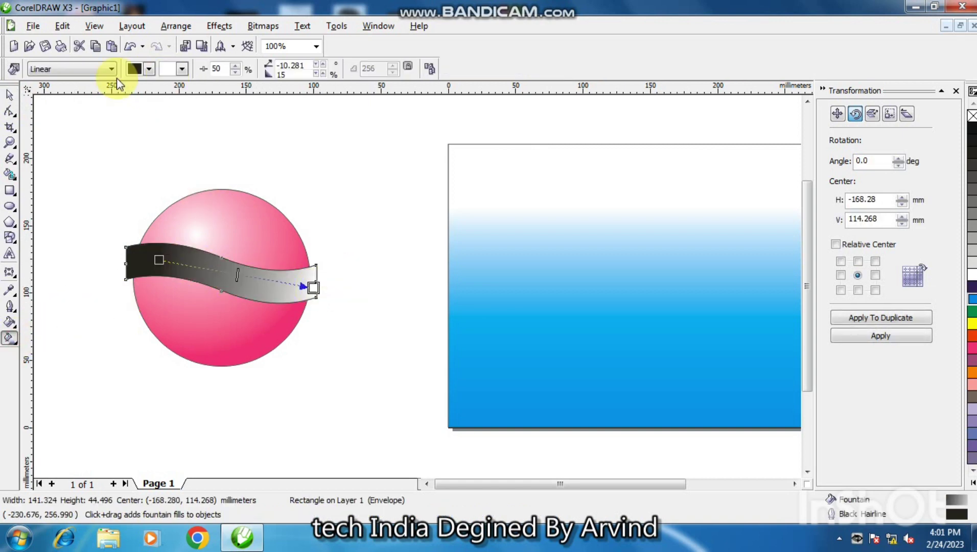
Give the band's linear fountain fill a custom blend with purple at both ends and deep pink at the 51% position.
left_click(16, 328)
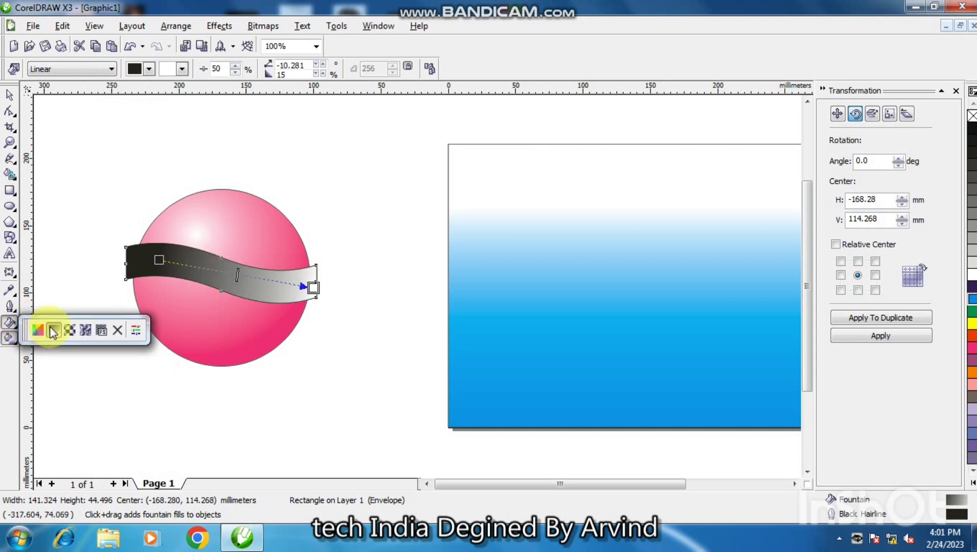
left_click(53, 331)
left_click(444, 255)
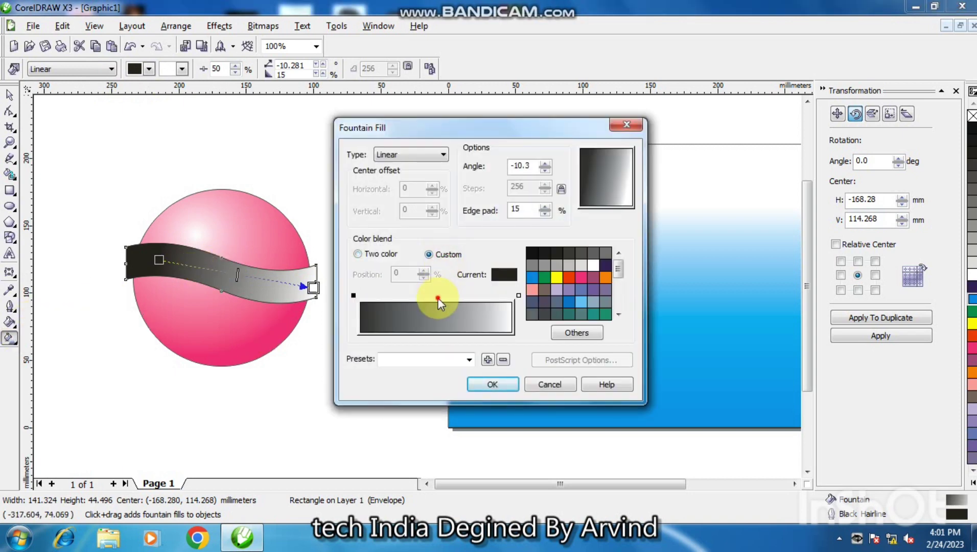
double_click(438, 297)
left_click(572, 280)
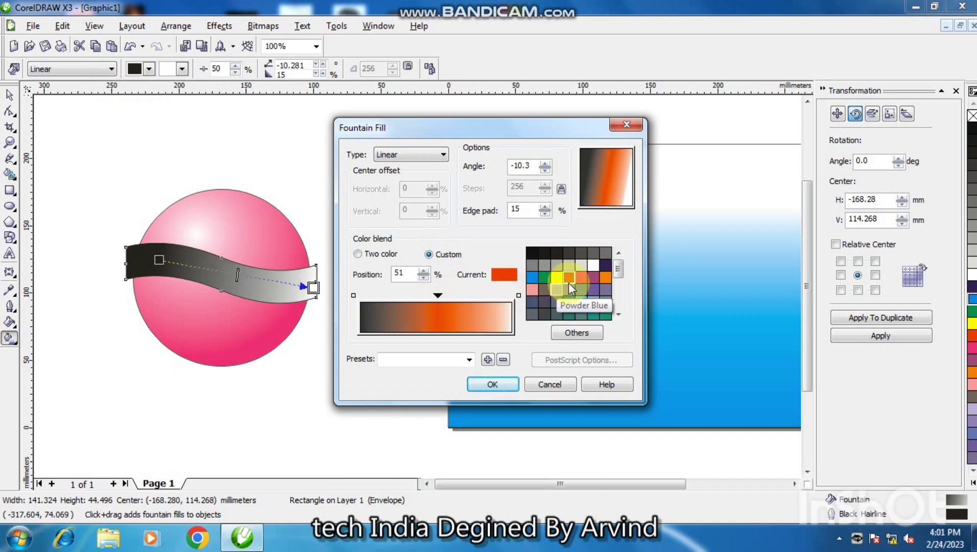
left_click(581, 278)
left_click(519, 295)
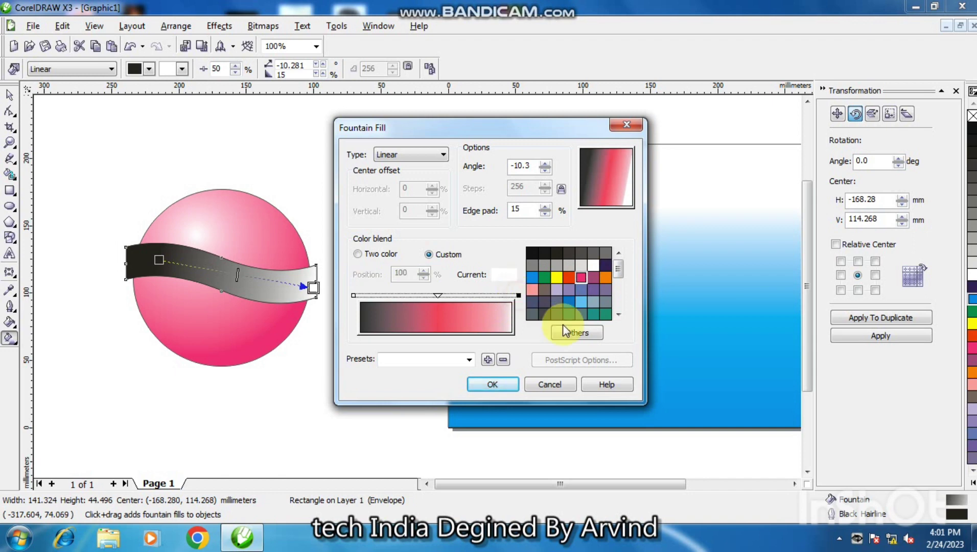
left_click(594, 277)
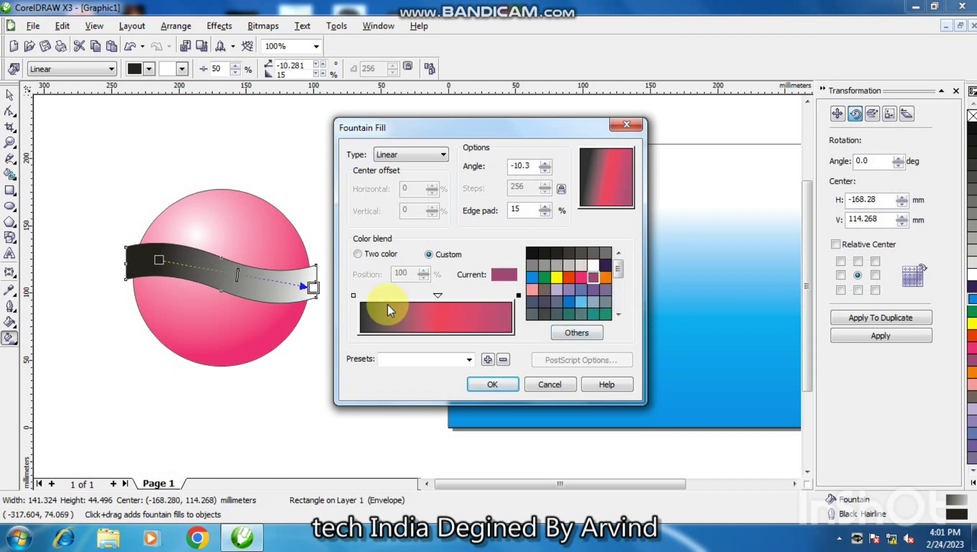
left_click(353, 297)
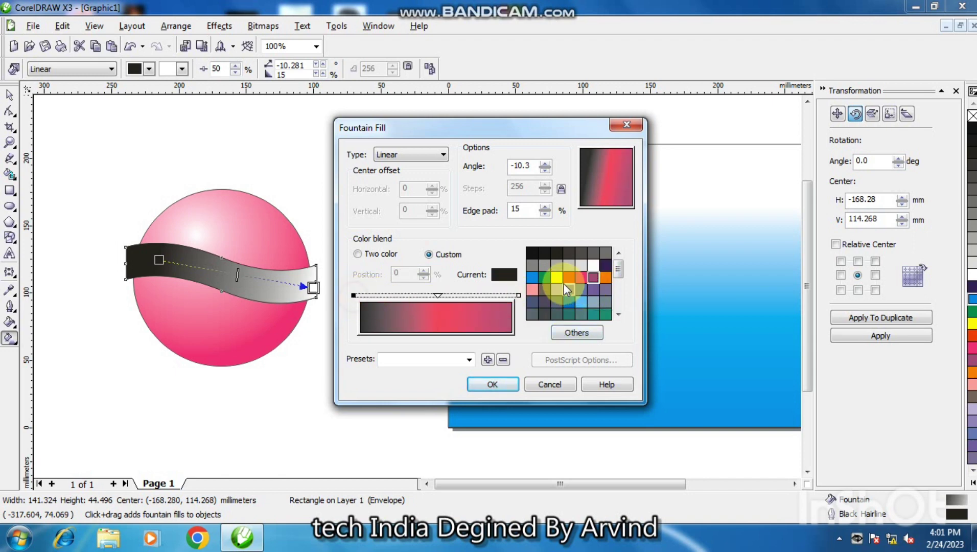
left_click(593, 278)
left_click(493, 385)
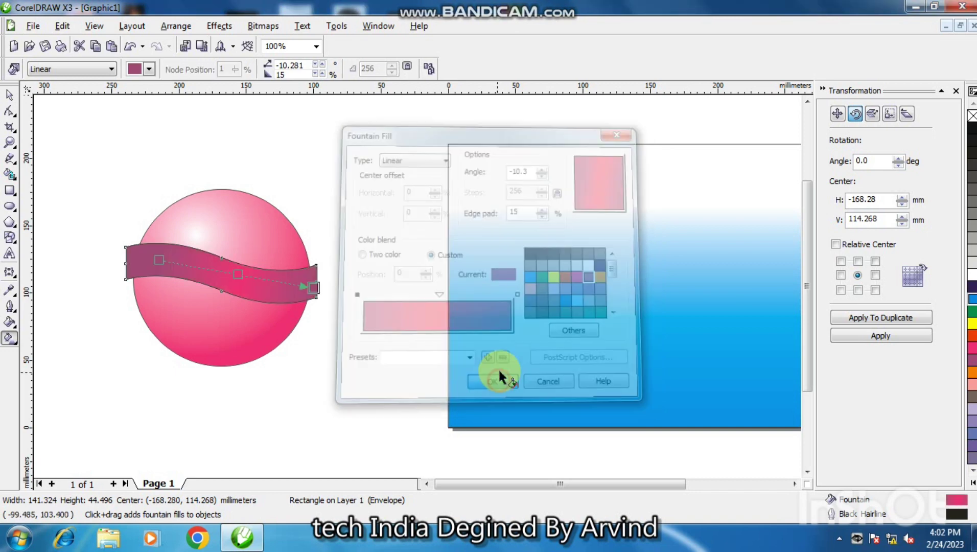
Stretch the band's gradient out to its ends at about -8.5 degrees and place the pink midpoint at 46%.
left_click_drag(241, 276, 222, 271)
left_click_drag(159, 259, 136, 259)
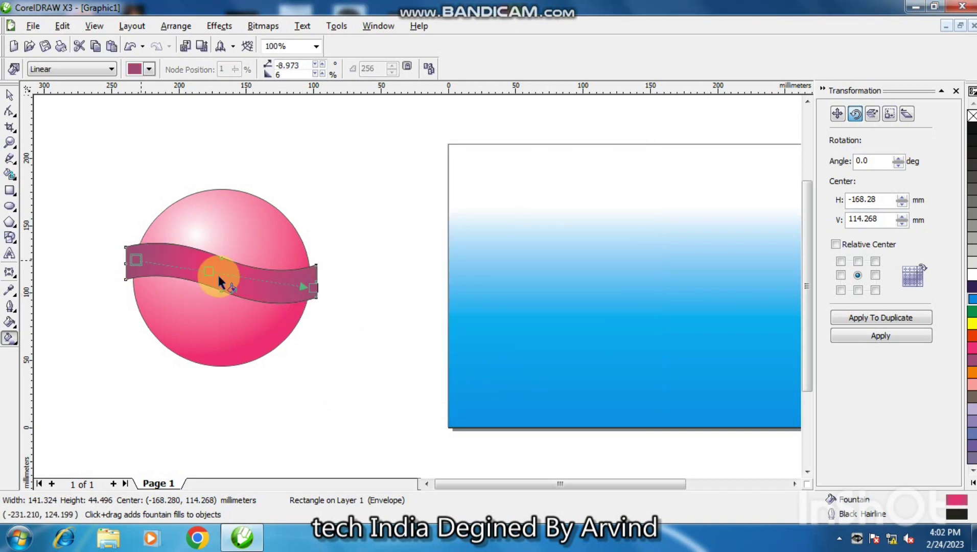
left_click_drag(312, 290, 316, 286)
left_click_drag(209, 271, 218, 272)
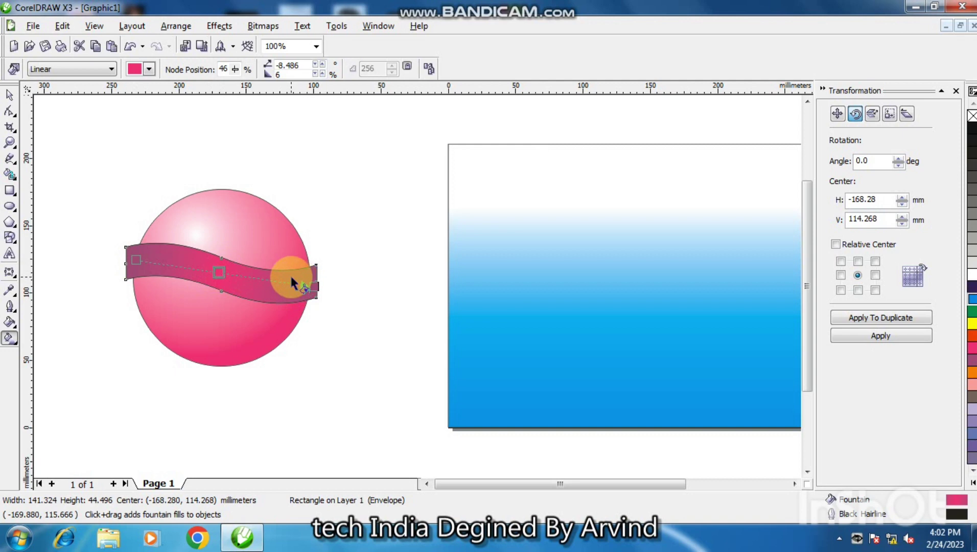
Darken both end colours of the band's gradient to deep plum, using about C76 M96 Y65 K18 for the end colour.
key("F11")
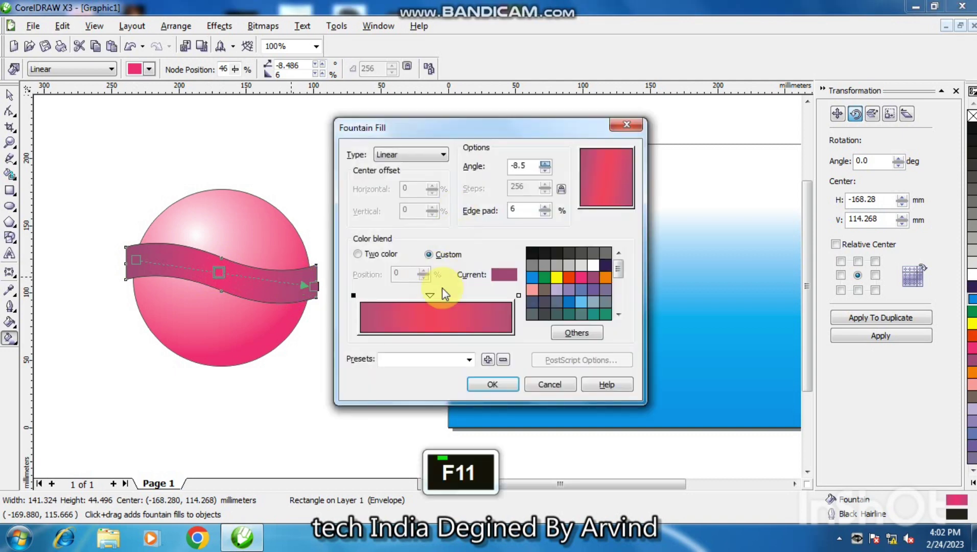
left_click(577, 333)
left_click_drag(489, 275, 495, 328)
left_click(501, 385)
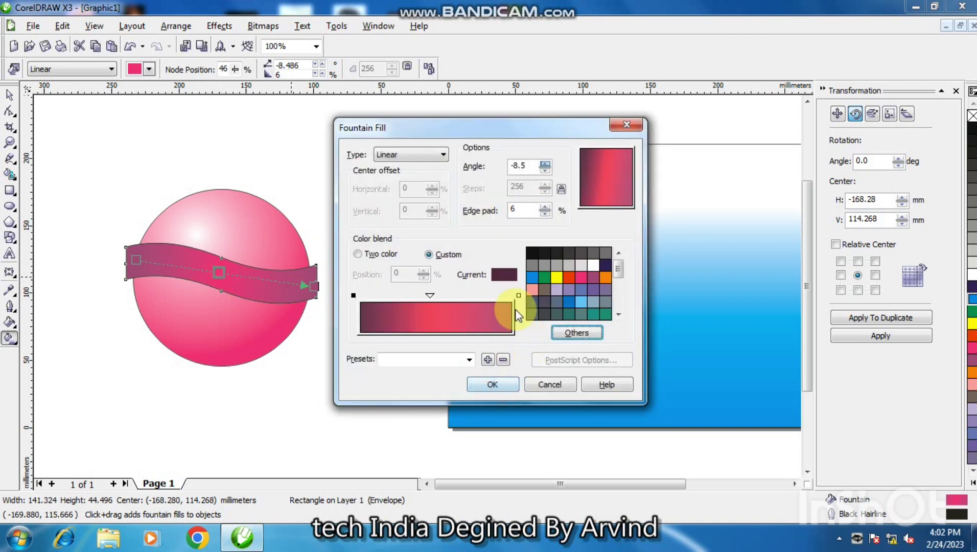
left_click(518, 296)
left_click(568, 327)
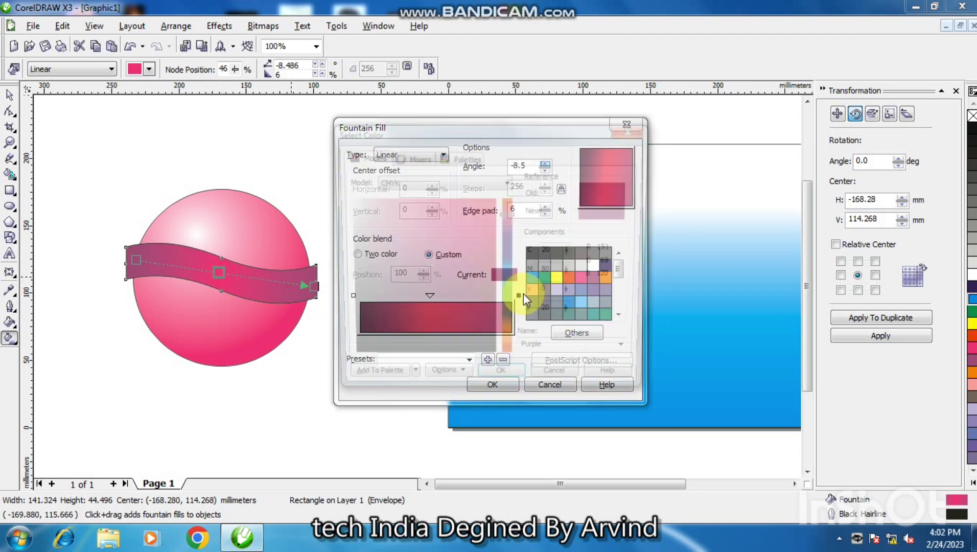
left_click_drag(497, 278, 502, 323)
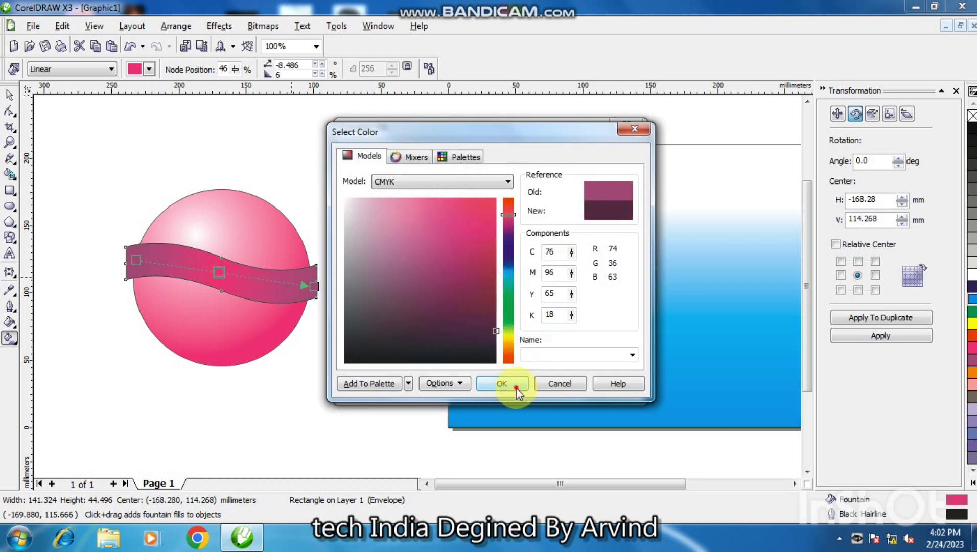
left_click(504, 383)
left_click(488, 384)
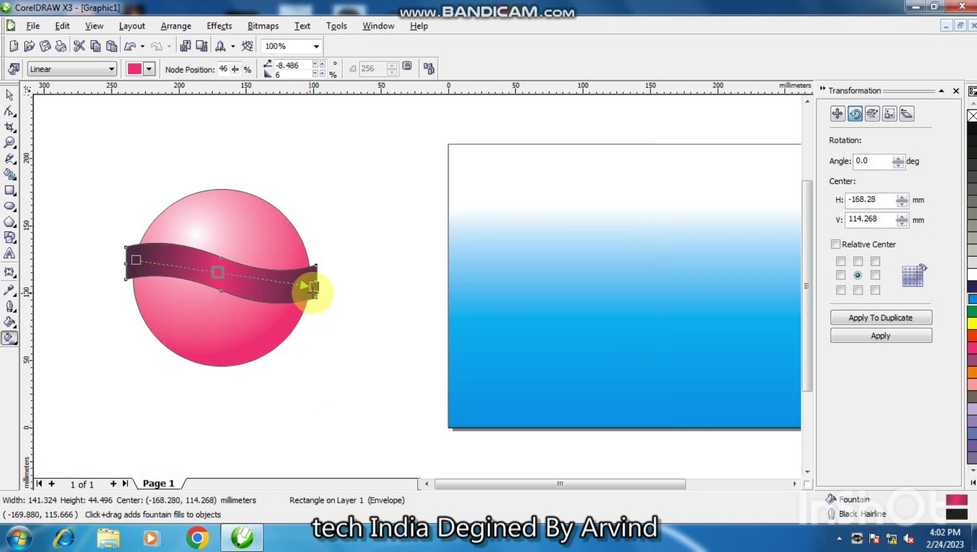
left_click(314, 289)
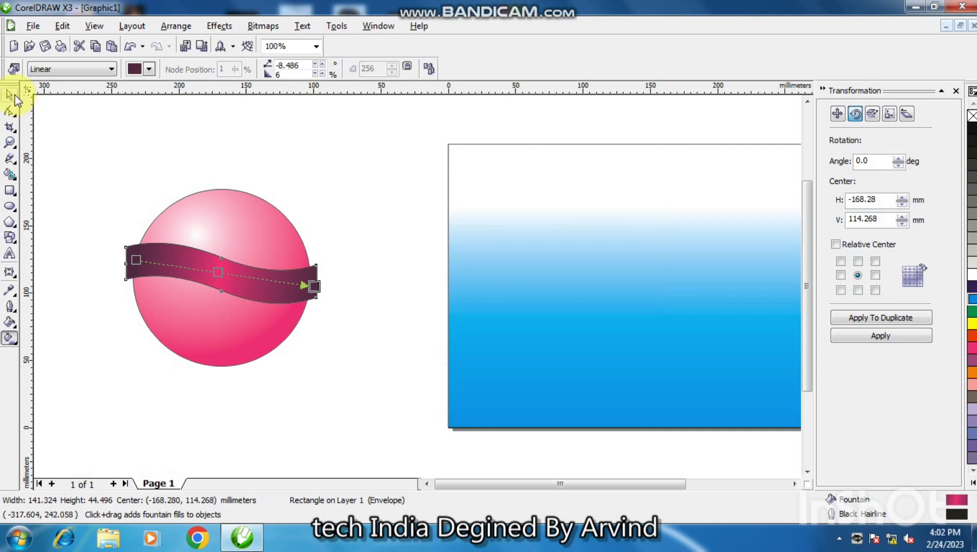
left_click(9, 95)
left_click(107, 114)
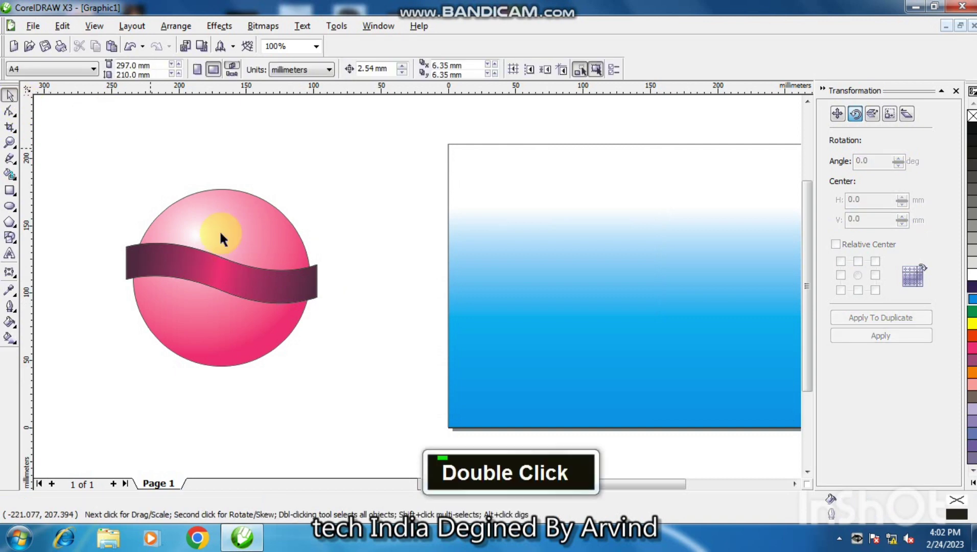
Nudge the gradient band down by 2.54 mm and delete the unfilled duplicate band behind it.
left_click(203, 260)
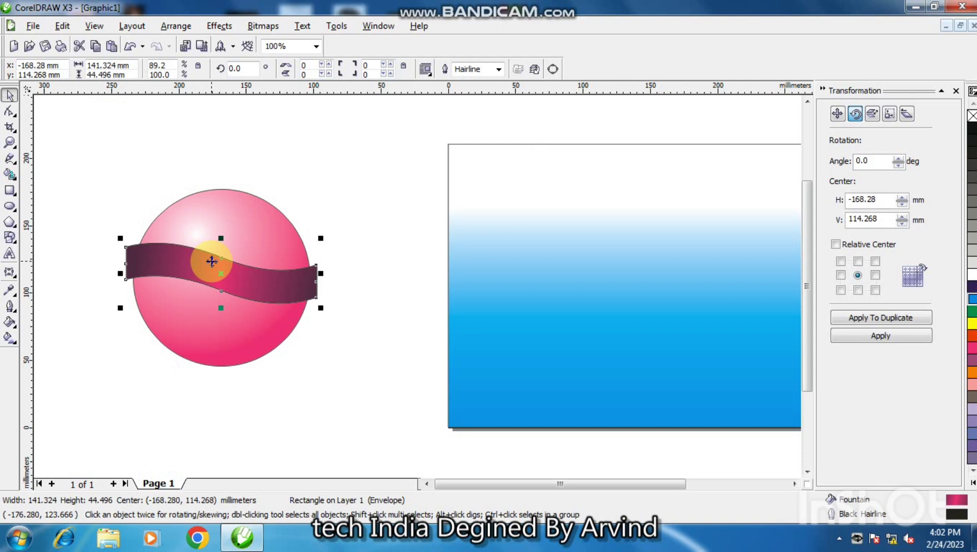
key("Down")
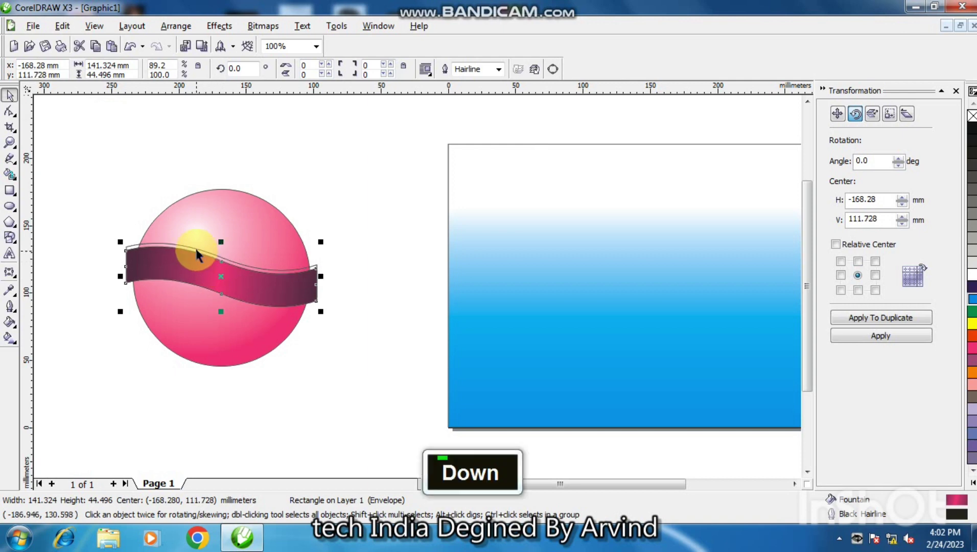
left_click(196, 249)
key("shift+Page_Down")
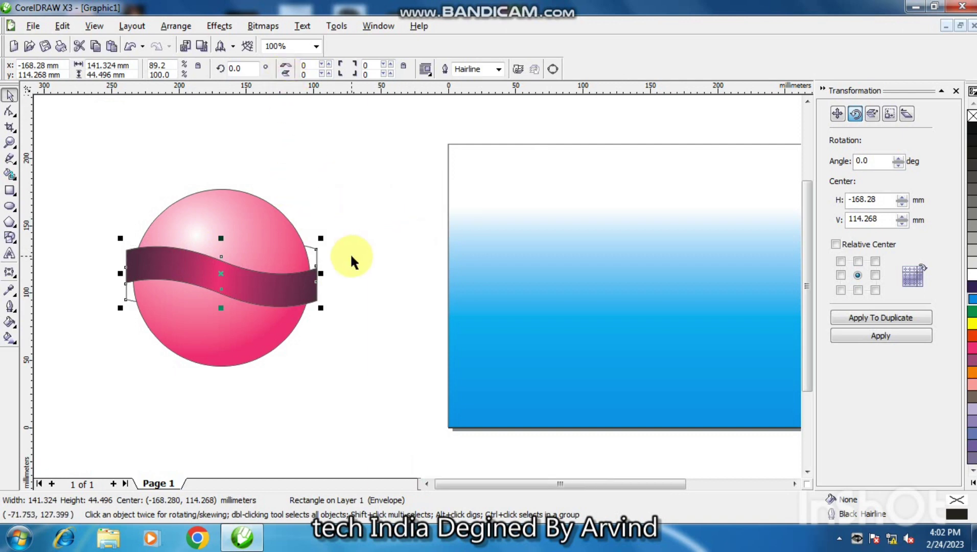
key("Up")
key("Up")
key("Up")
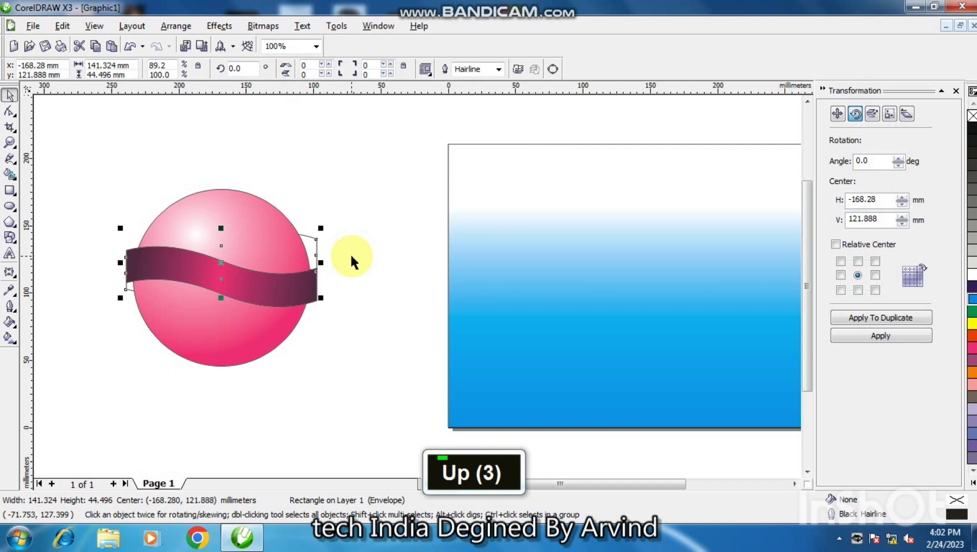
key("Delete")
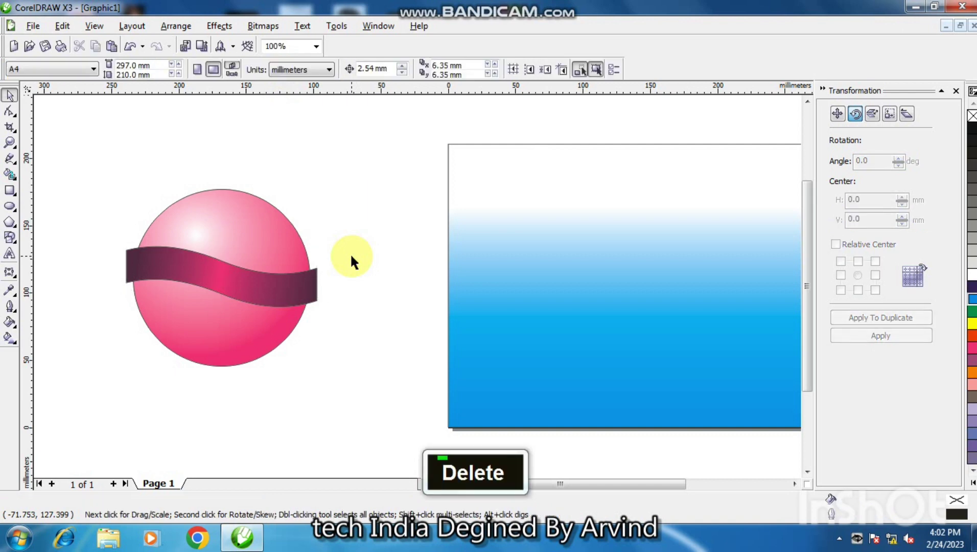
Draw a closed three-node Bezier shape about 10.7 mm wide at the lower corner of the band's left end.
key("F2")
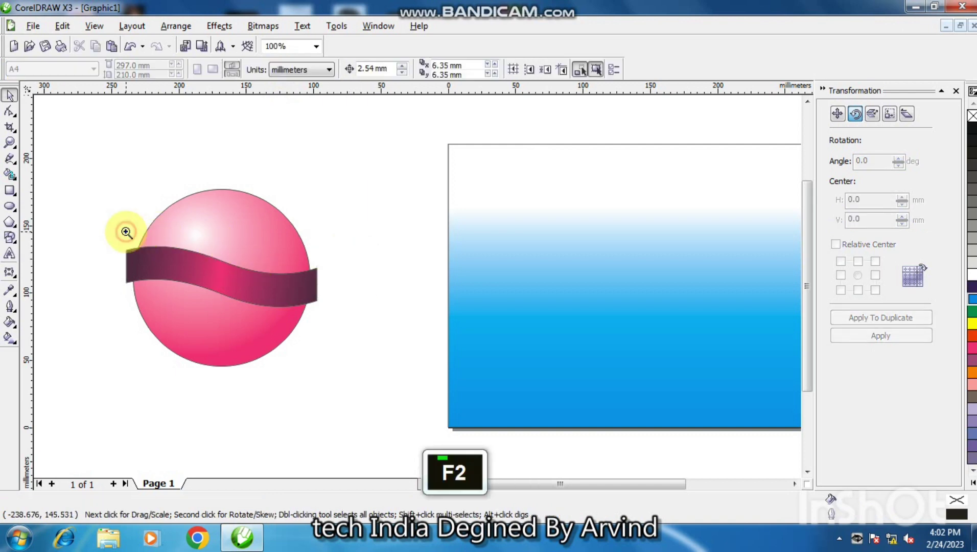
left_click_drag(128, 258, 185, 291)
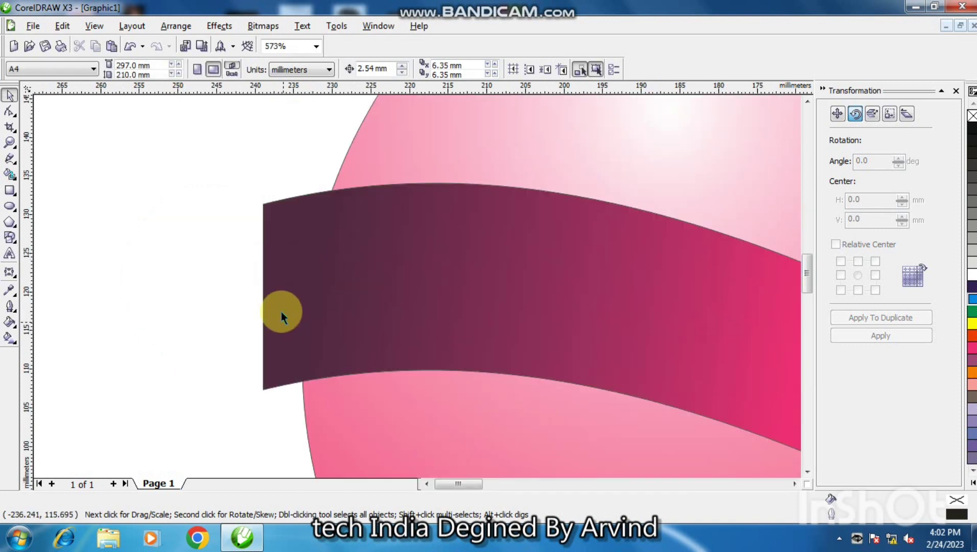
left_click(14, 162)
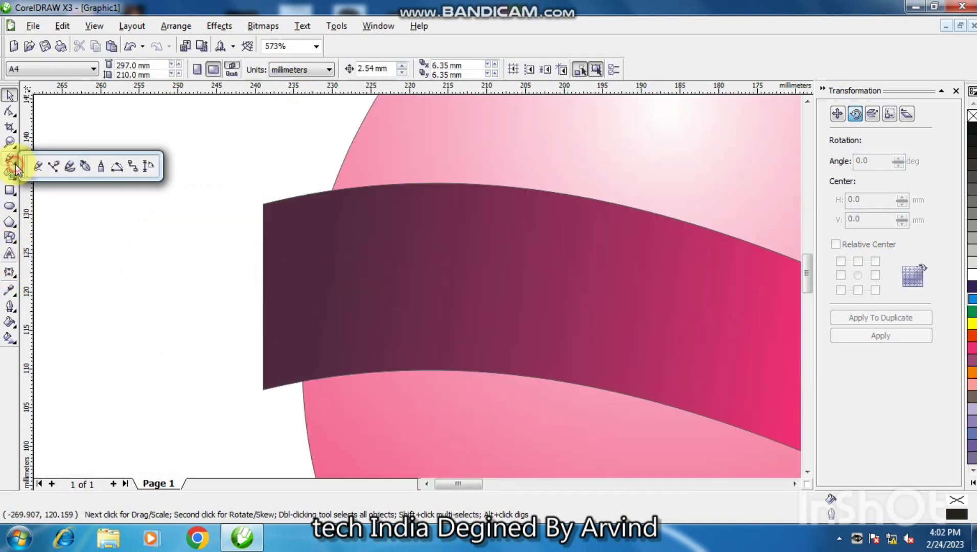
left_click(54, 166)
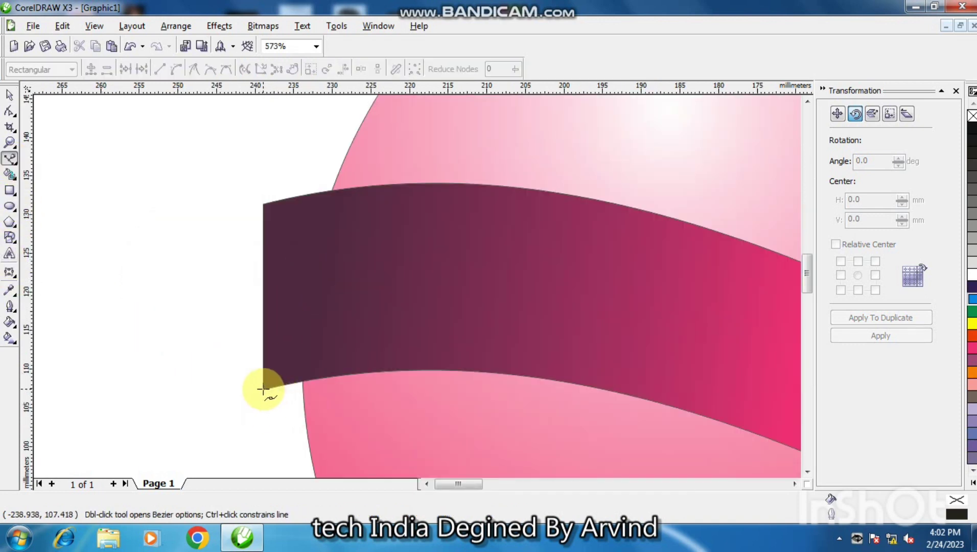
left_click(263, 389)
left_click(335, 422)
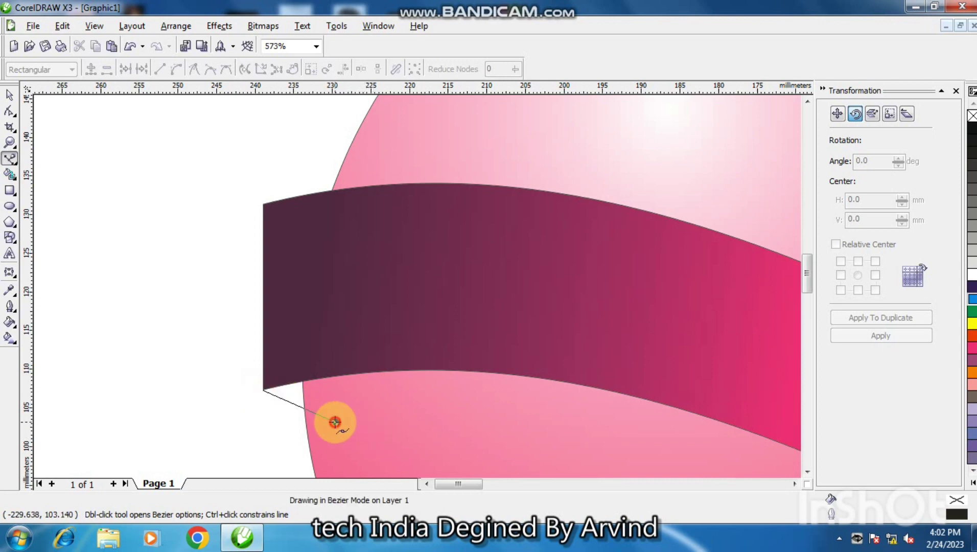
left_click_drag(334, 422, 345, 361)
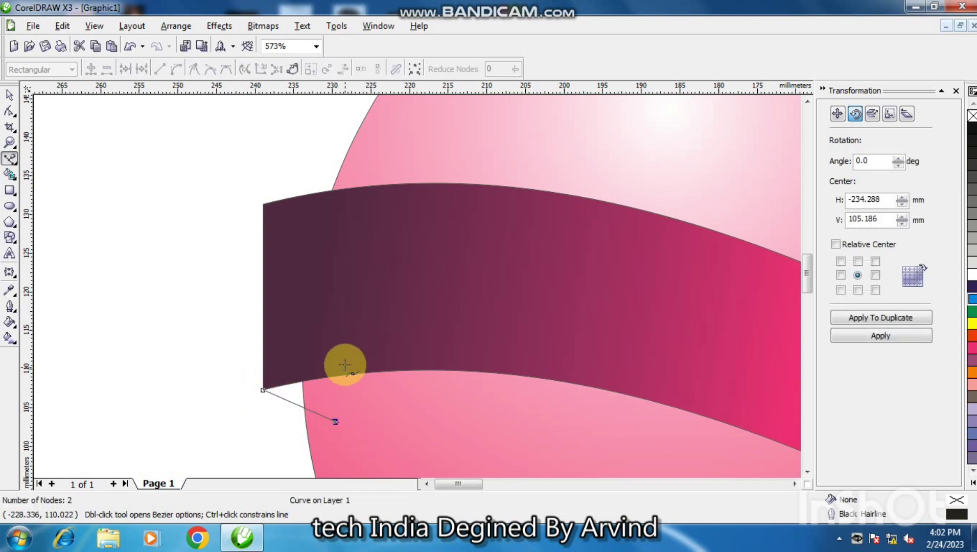
left_click(263, 389)
Convert the lower edge of the small triangle to a curve and bow it gently outward.
left_click(9, 111)
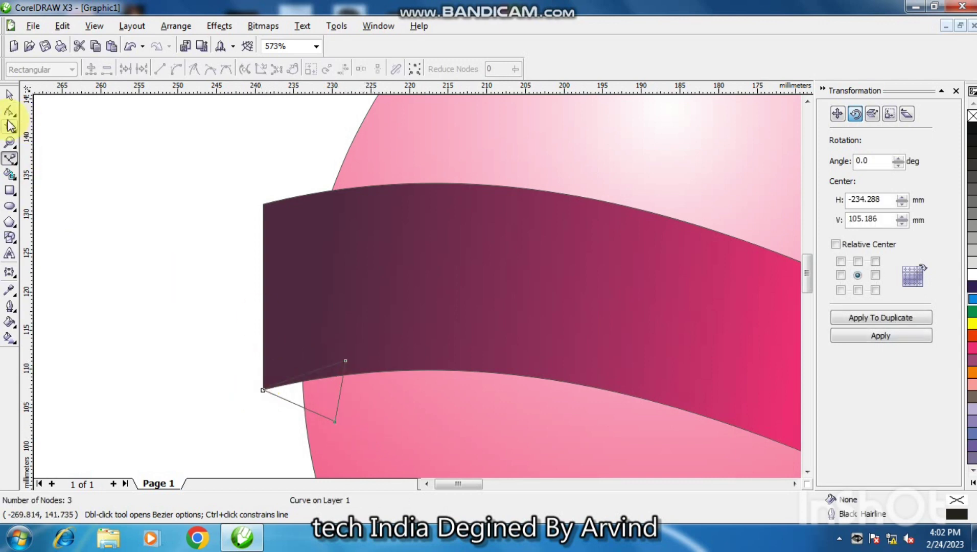
right_click(300, 408)
left_click(340, 259)
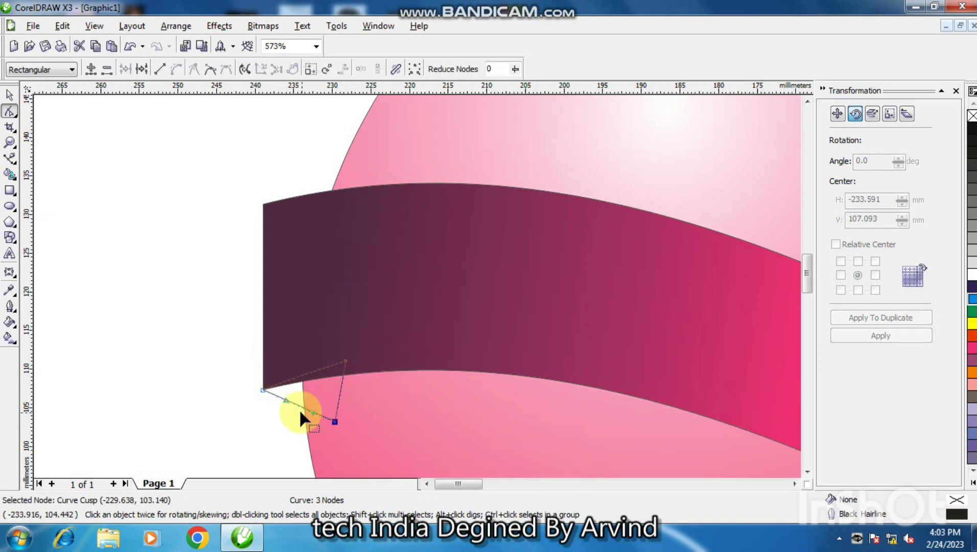
left_click_drag(297, 413, 273, 417)
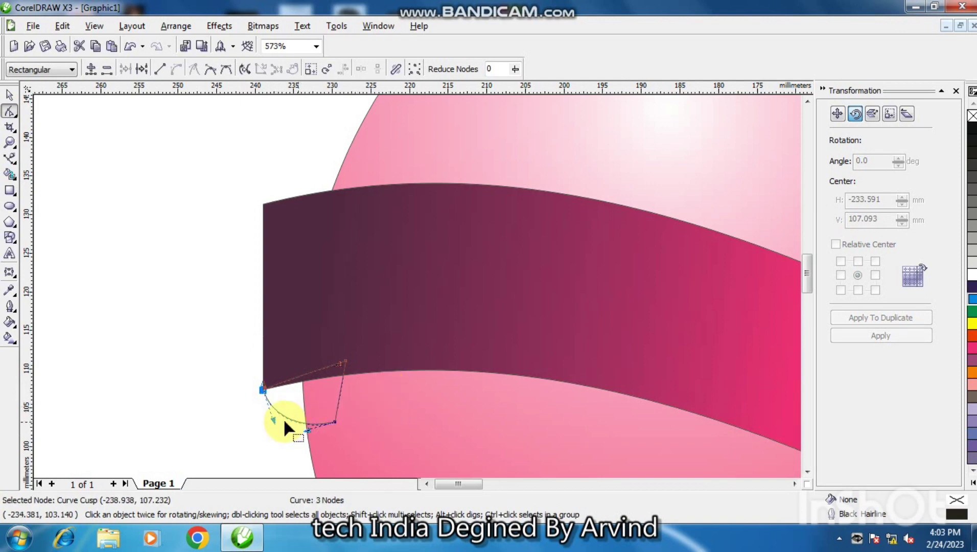
left_click_drag(287, 415, 293, 409)
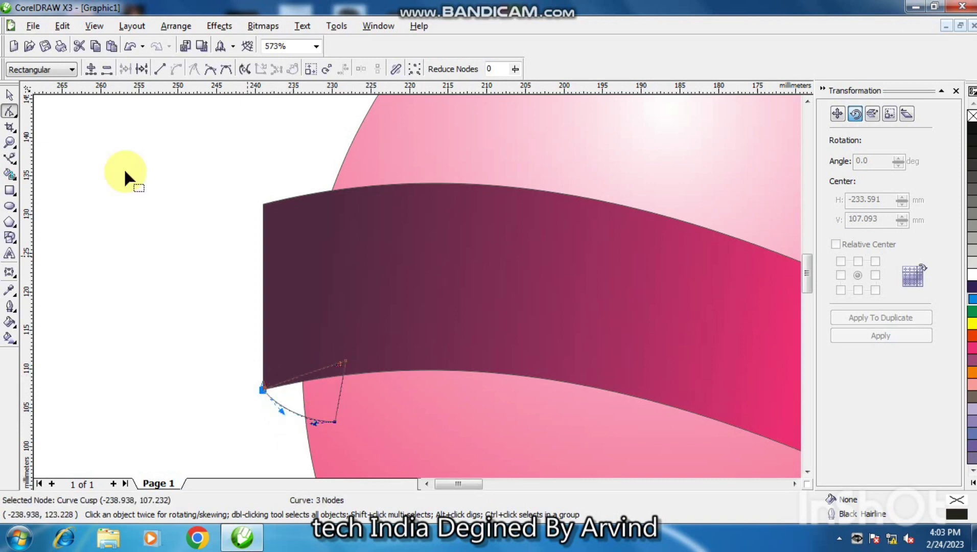
left_click(9, 95)
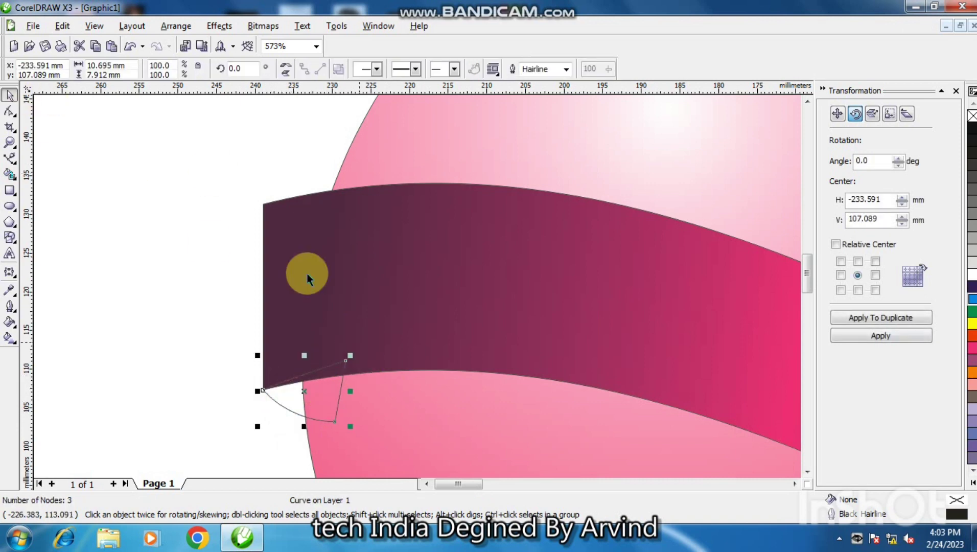
Copy only the fill property from the wavy band to the small fold shape.
left_click(62, 26)
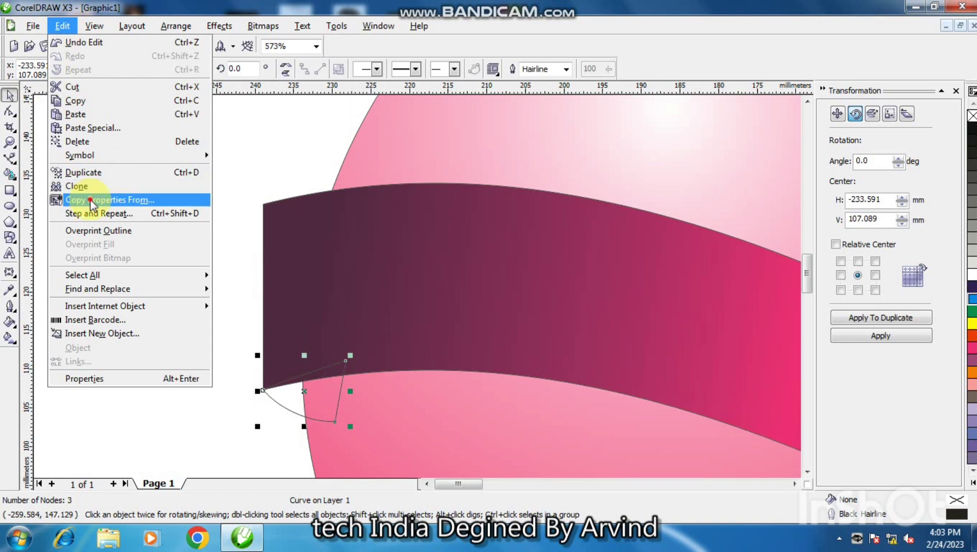
left_click(110, 199)
left_click(375, 256)
left_click(481, 294)
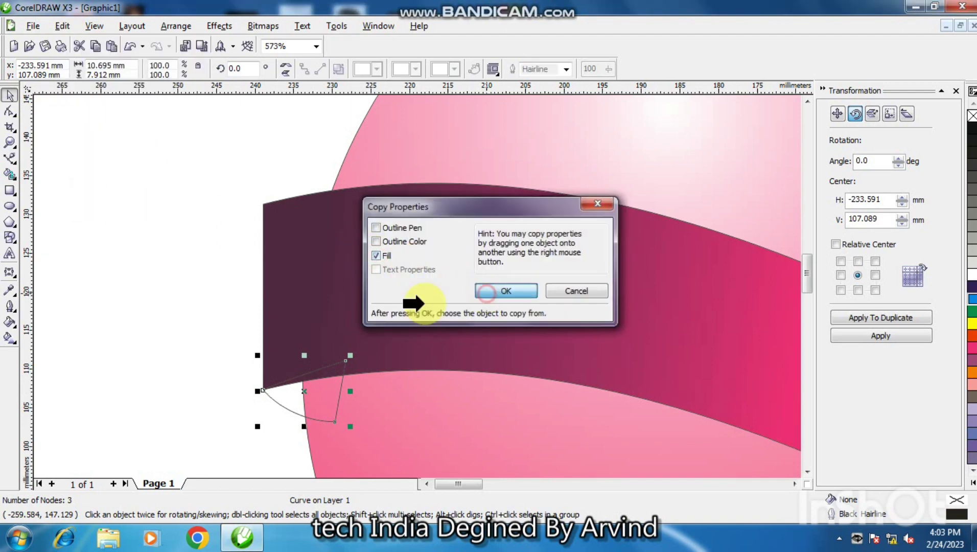
left_click(316, 335)
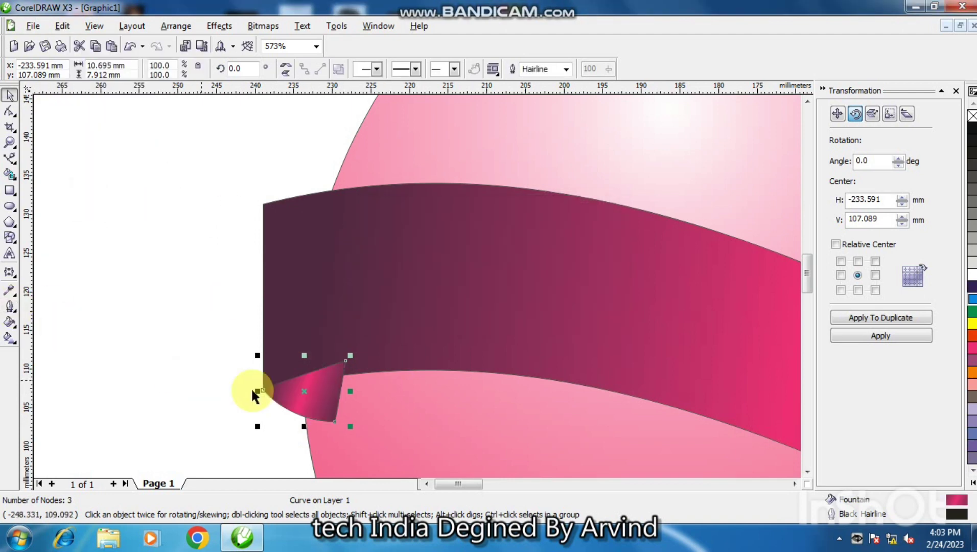
Send the small fold shape to the back and re-angle its linear gradient so the dark colour starts at the outer corner.
key("shift+Page_Down")
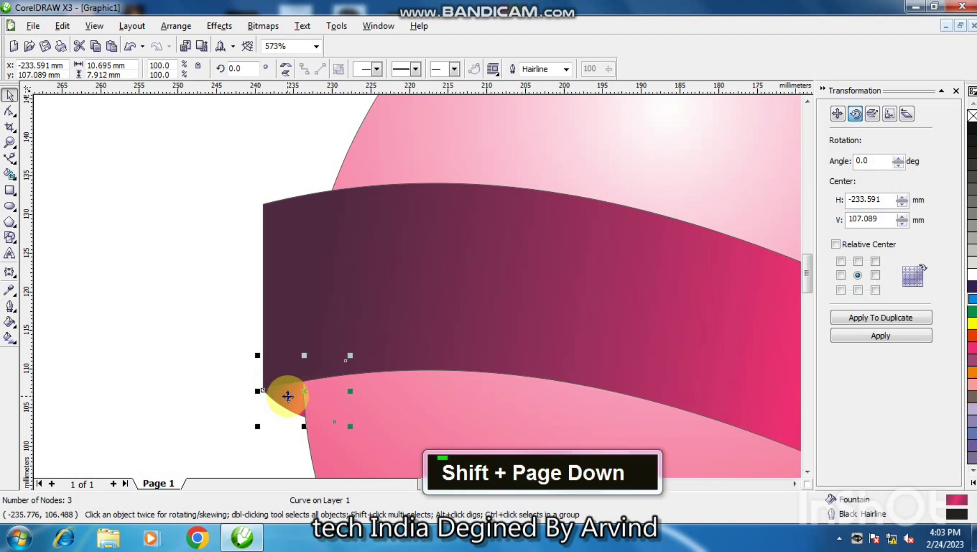
left_click(10, 337)
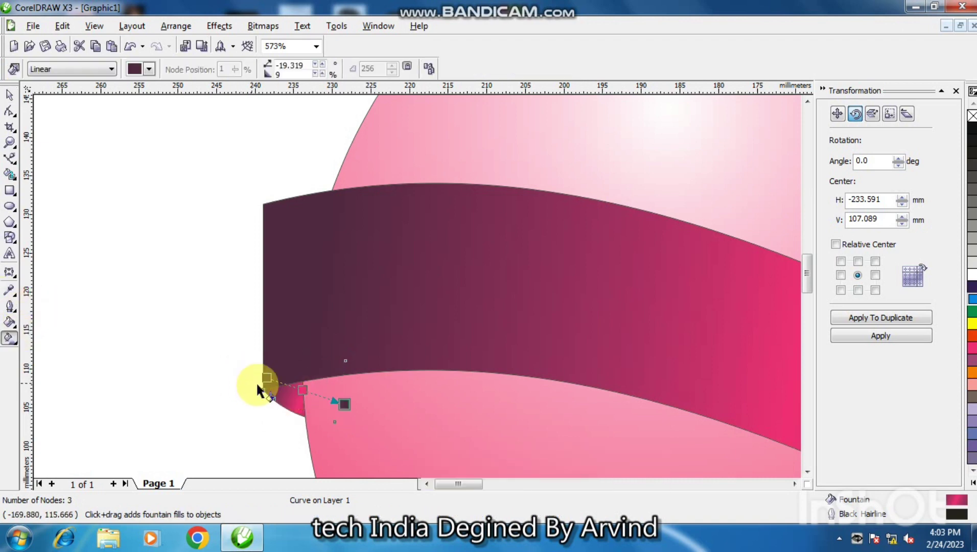
left_click_drag(266, 379, 341, 371)
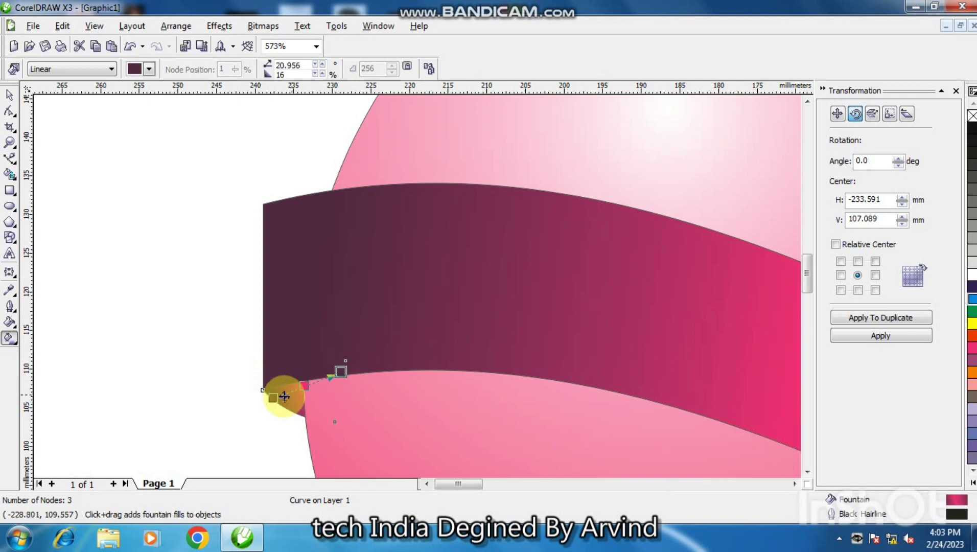
left_click_drag(276, 398, 277, 398)
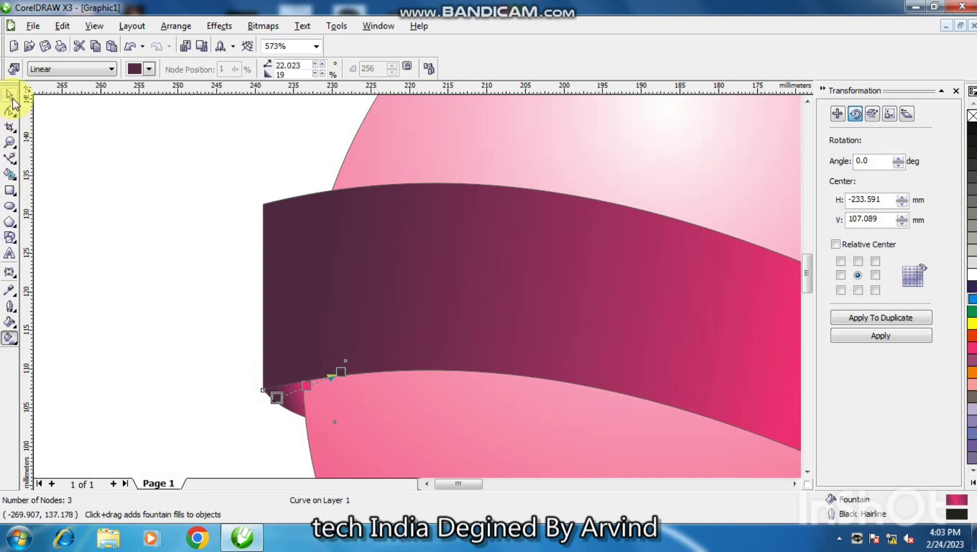
left_click(9, 95)
left_click(73, 138)
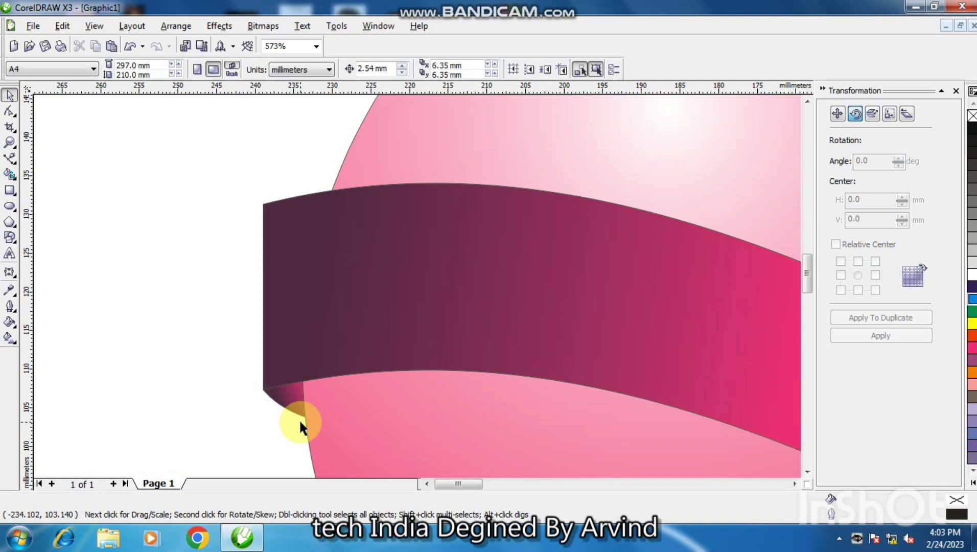
Duplicate the fold shape, flip the copy vertically and move it above the opposite end of the band.
key("F4")
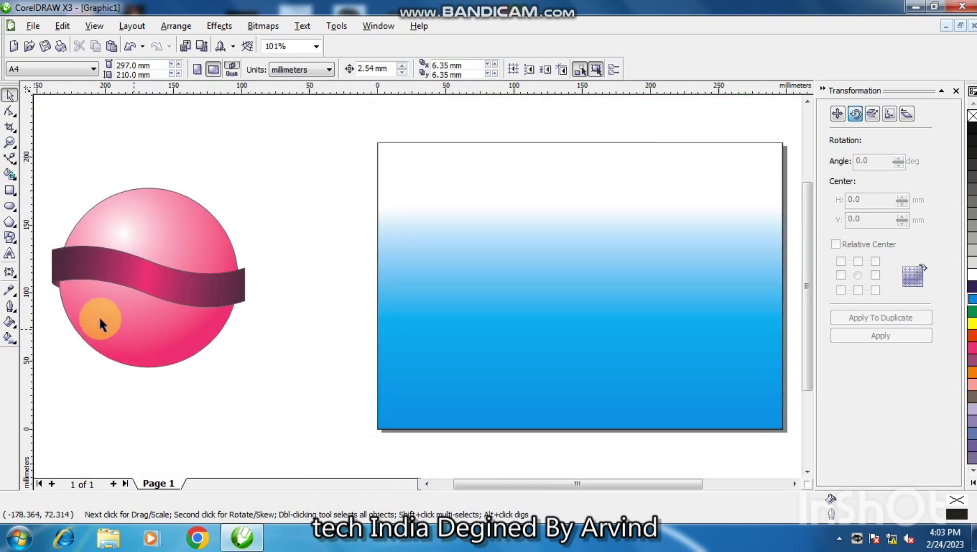
left_click(50, 275)
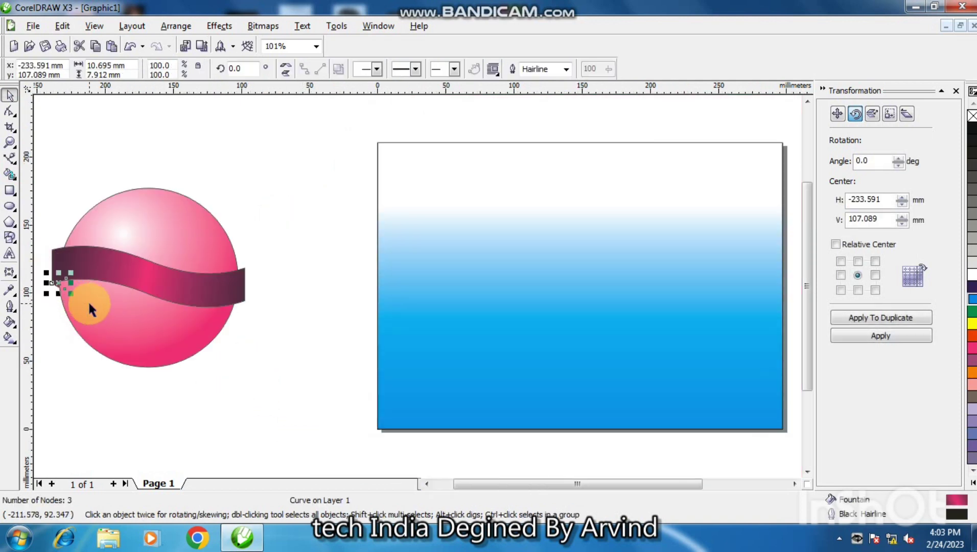
key("KP_Add")
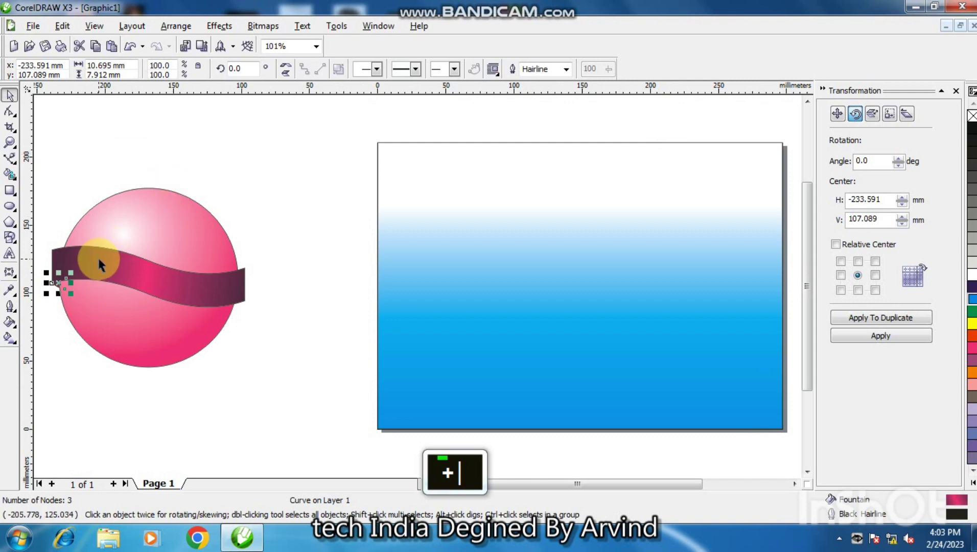
left_click_drag(60, 284, 248, 264)
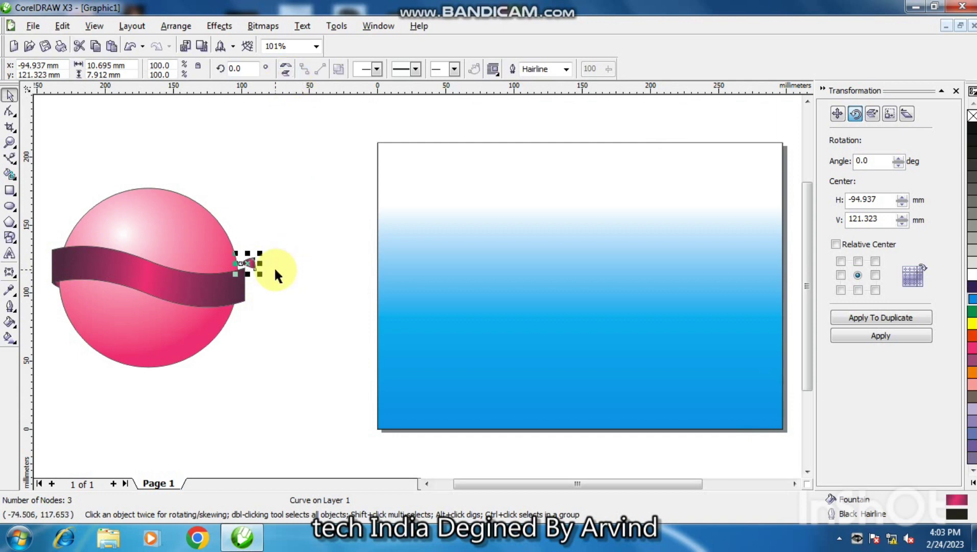
left_click_drag(247, 264, 265, 247)
left_click(292, 273)
Mirror the copied fold horizontally and align its tip exactly with the upper outer corner of the band's right end.
key("F2")
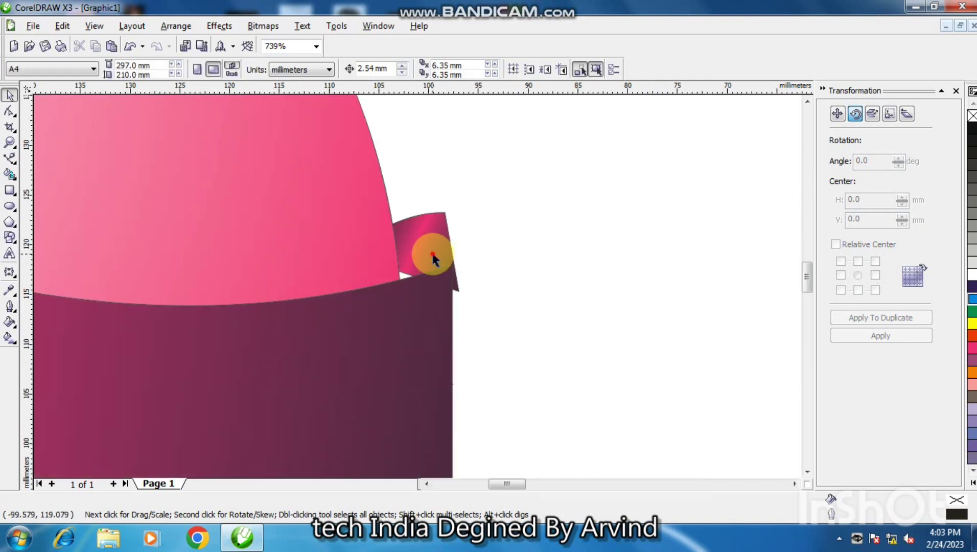
left_click(432, 258)
left_click(285, 66)
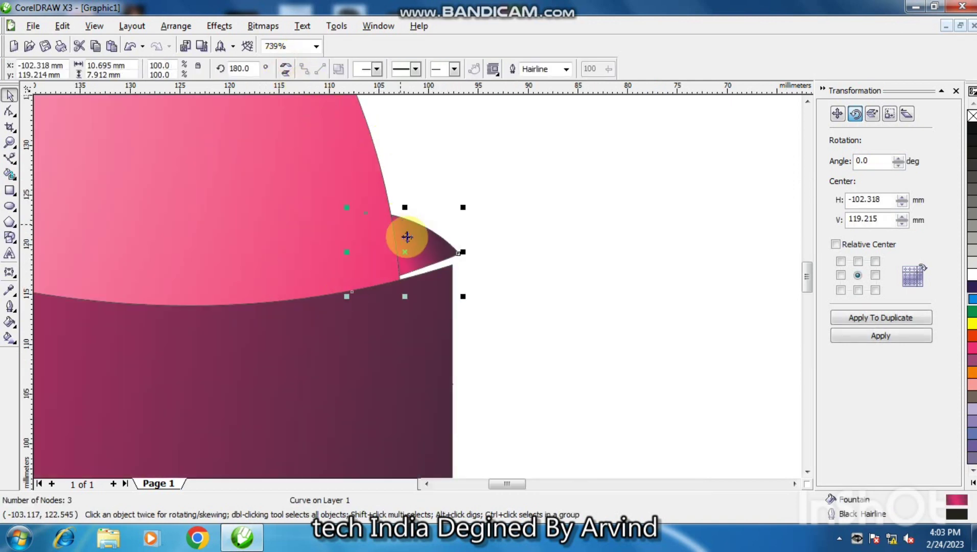
left_click_drag(415, 242, 408, 253)
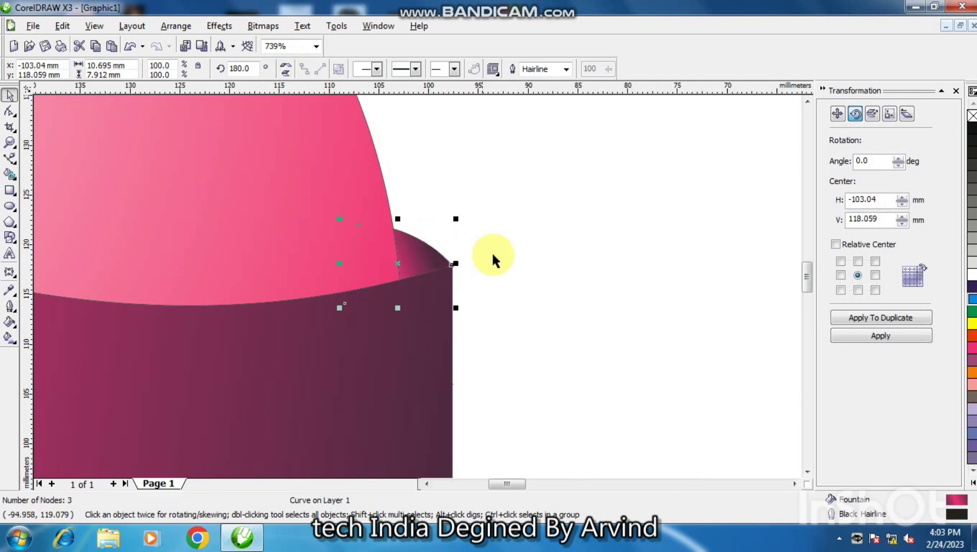
left_click(496, 253)
key("F2")
left_click_drag(481, 249, 402, 307)
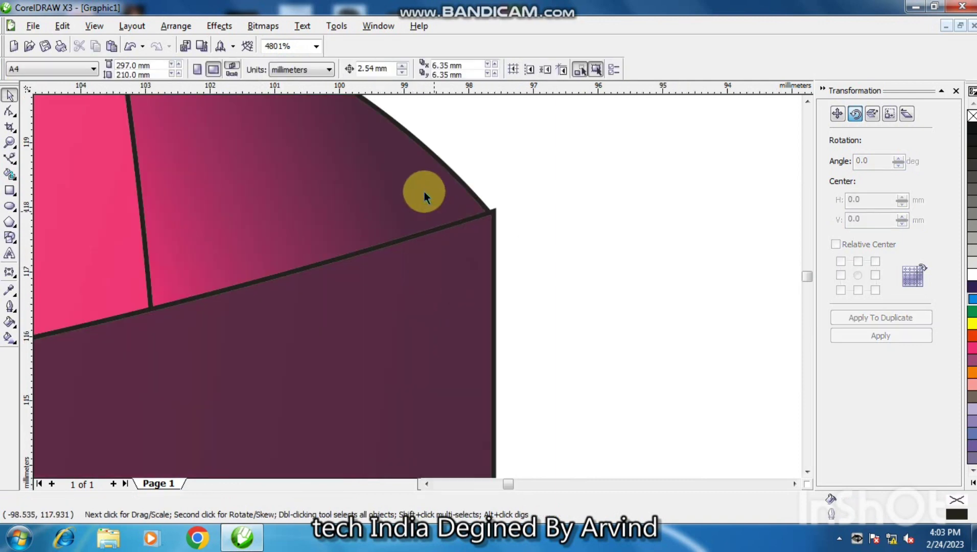
left_click(425, 192)
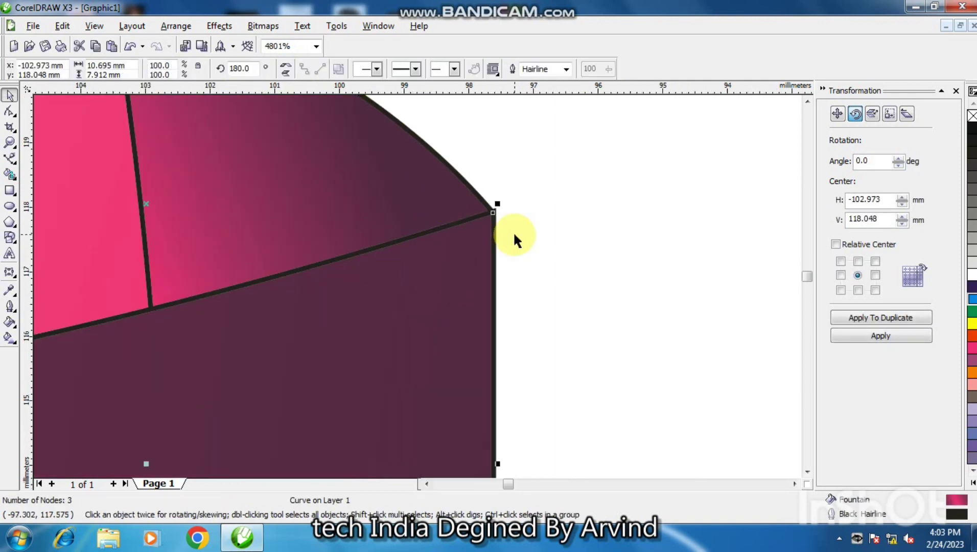
key("F4")
key("Escape")
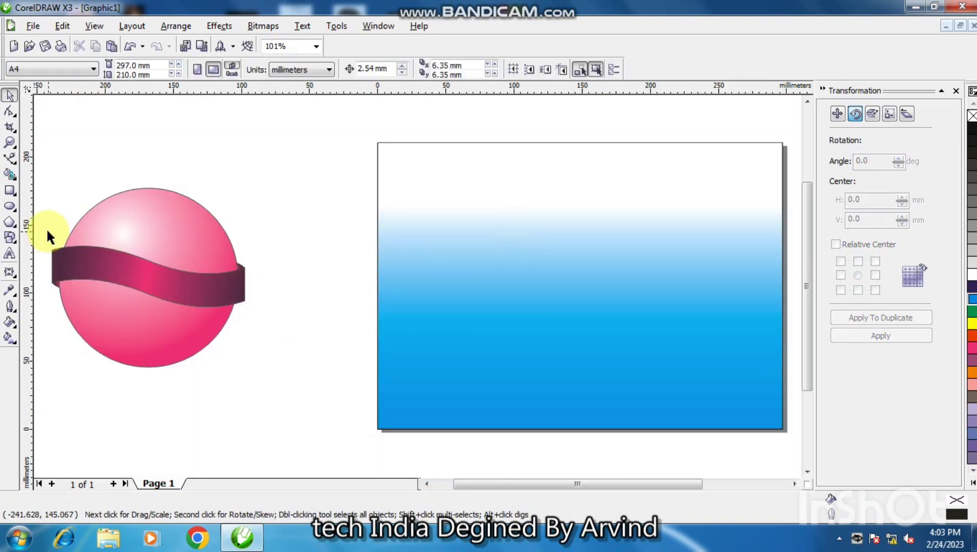
Remove the outline from the wavy band and both fold shapes.
left_click_drag(46, 227, 266, 319)
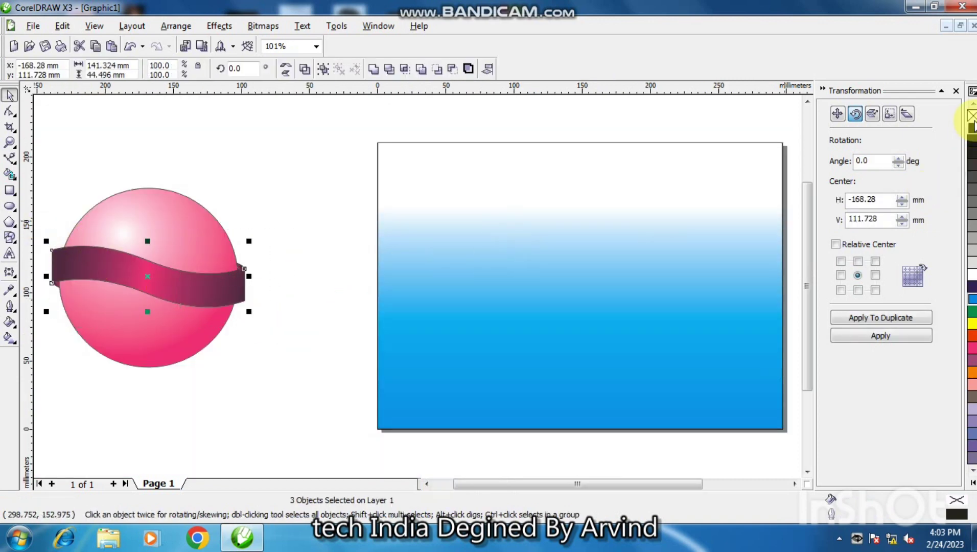
right_click(972, 117)
left_click(190, 374)
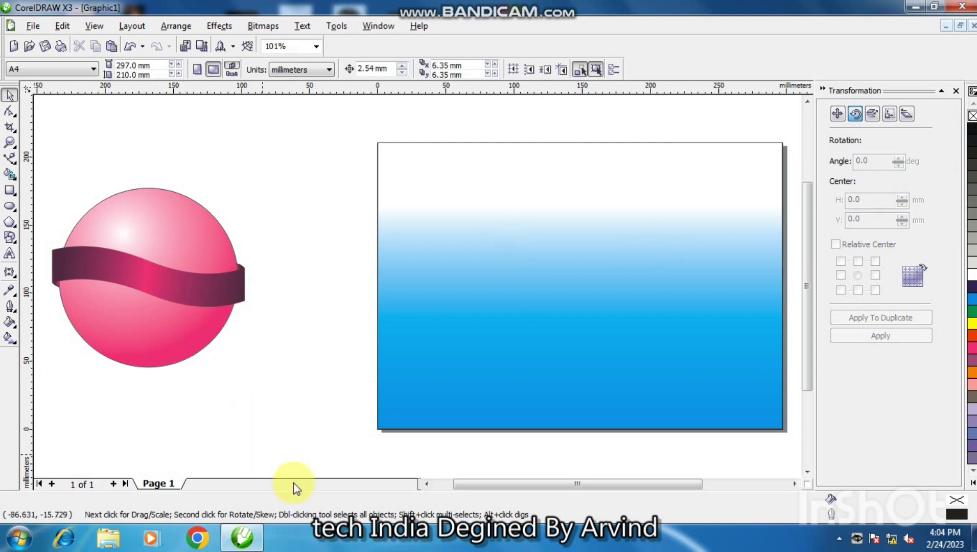
Draw a flat ellipse about 32.7 by 10 mm on the circle's lower part, filled white with no outline.
left_click(424, 485)
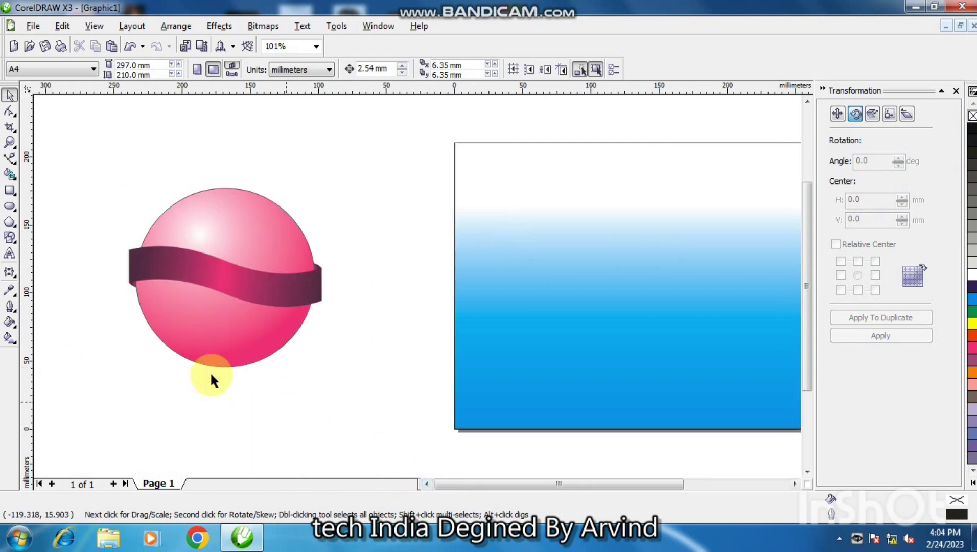
left_click(10, 207)
left_click_drag(189, 322, 244, 345)
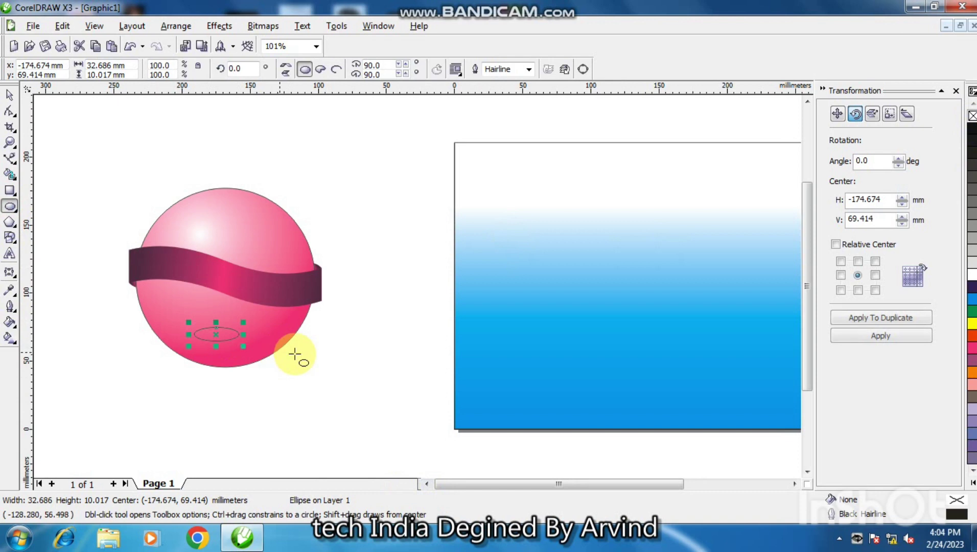
left_click(972, 276)
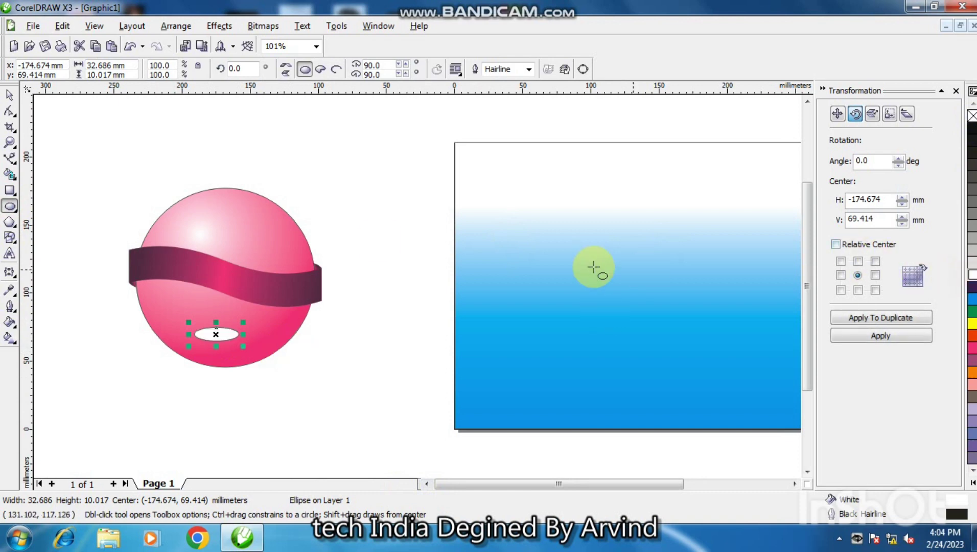
right_click(972, 117)
Convert the white ellipse to a bitmap with the preset conversion settings.
left_click(259, 27)
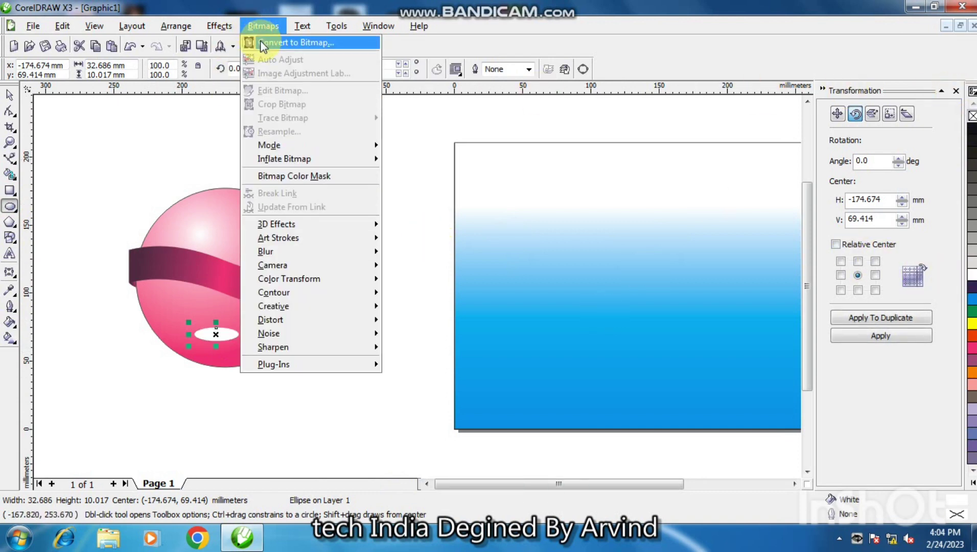
left_click(262, 43)
left_click(446, 349)
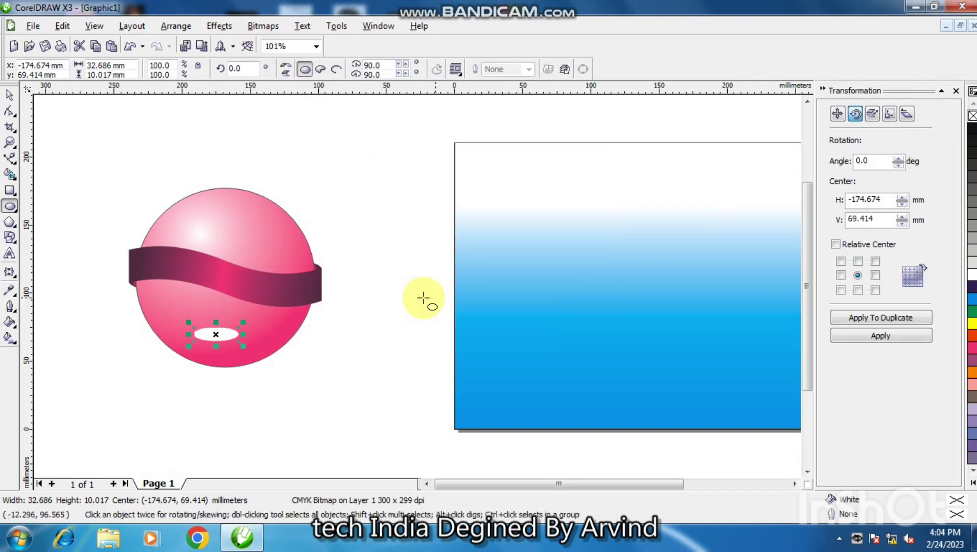
Apply a Gaussian Blur with a radius of 37 pixels to the white ellipse bitmap.
left_click(264, 27)
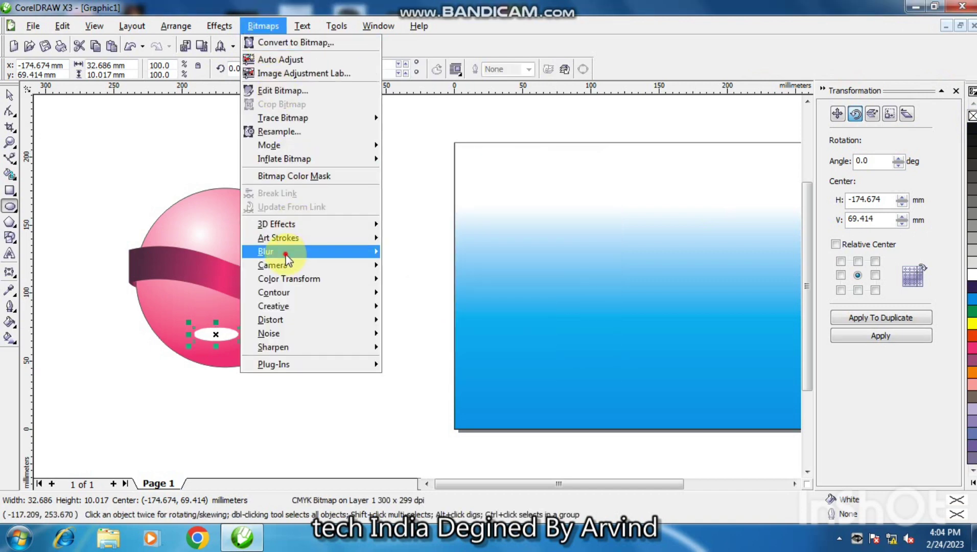
mouse_move(286, 258)
left_click(418, 254)
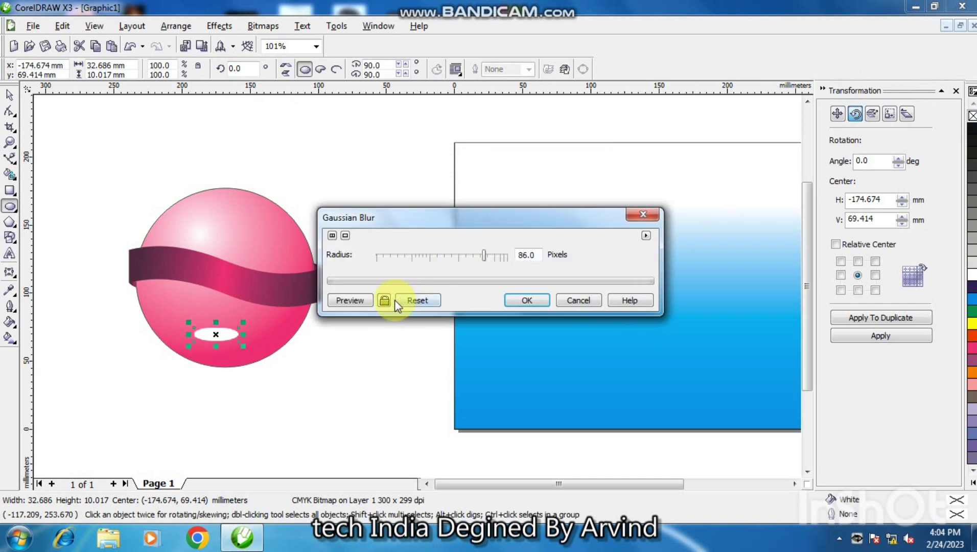
left_click(365, 303)
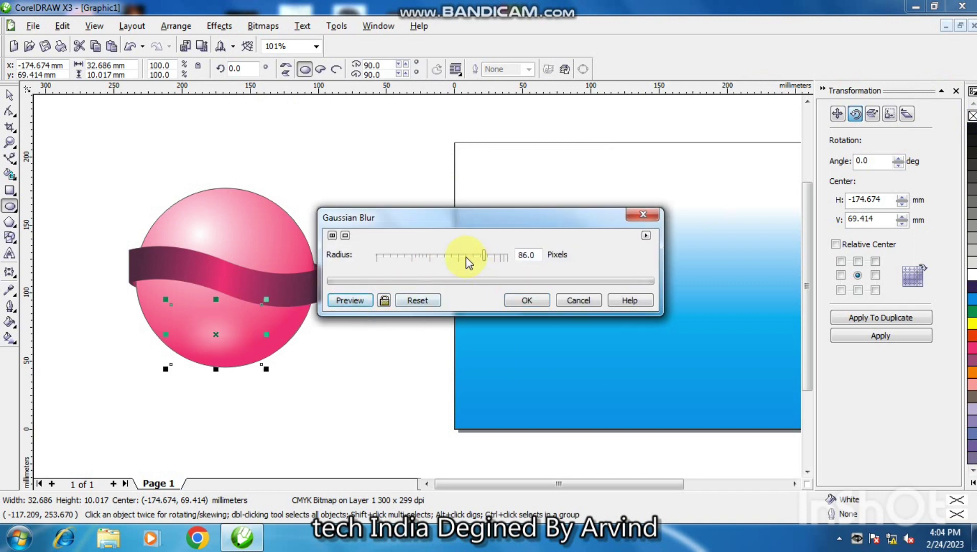
left_click(466, 257)
left_click(360, 299)
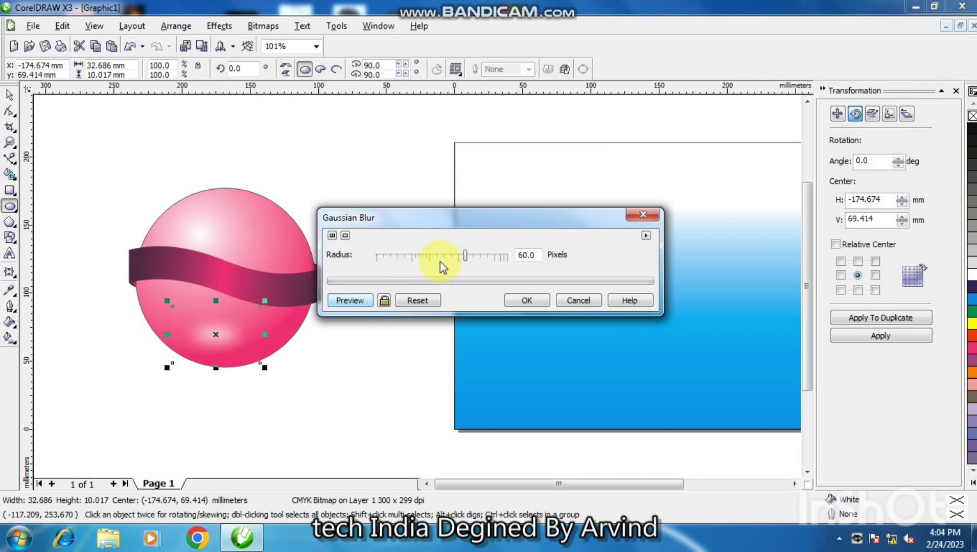
left_click(450, 257)
left_click(361, 302)
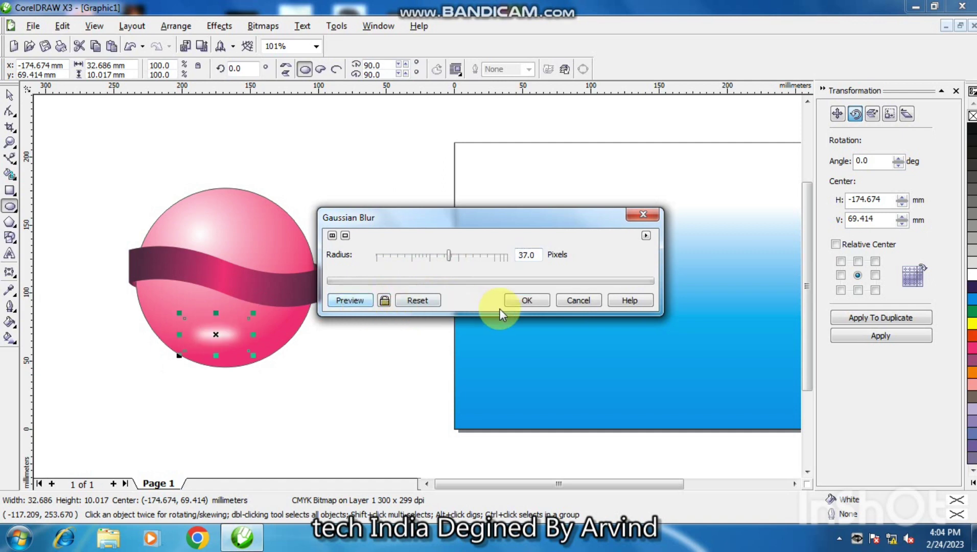
left_click(526, 301)
Move the blurred highlight just inside the circle's bottom edge and centre it horizontally on the circle.
left_click(10, 94)
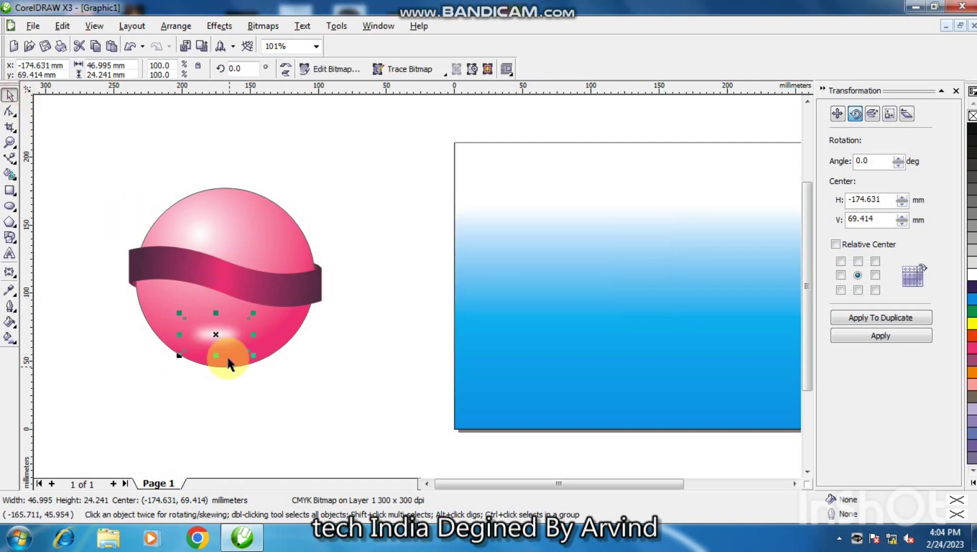
left_click_drag(218, 338, 224, 352)
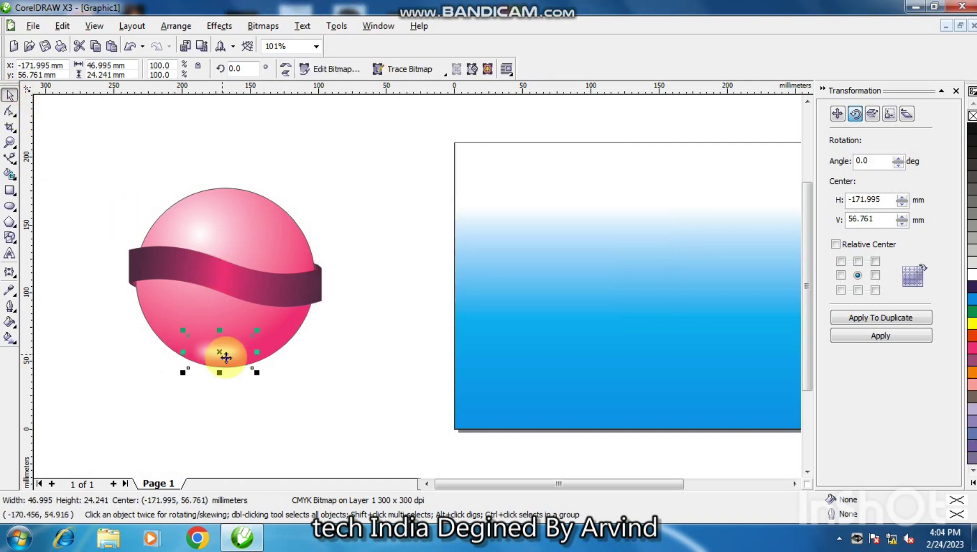
left_click(278, 346, "shift")
key("c")
left_click(284, 371)
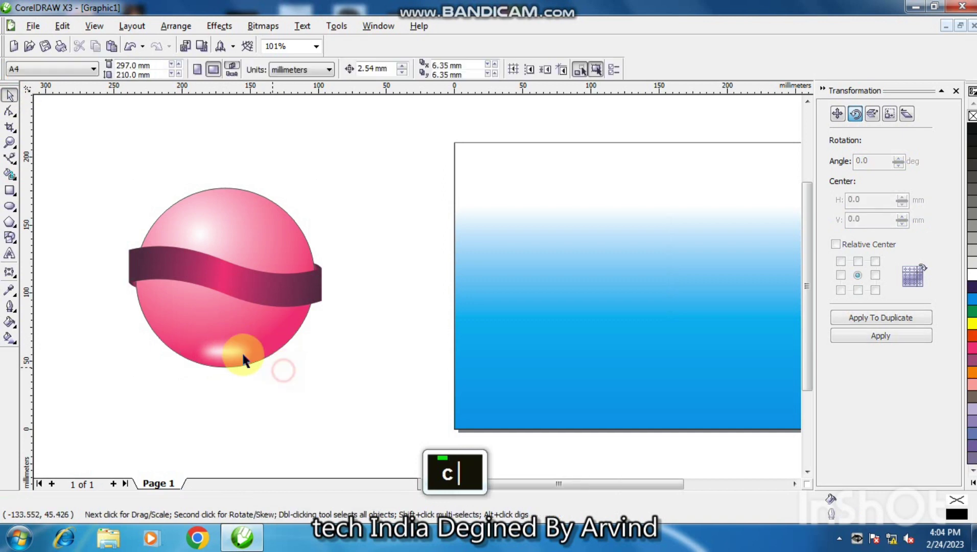
left_click(232, 350)
left_click_drag(231, 335, 230, 352)
left_click(295, 364)
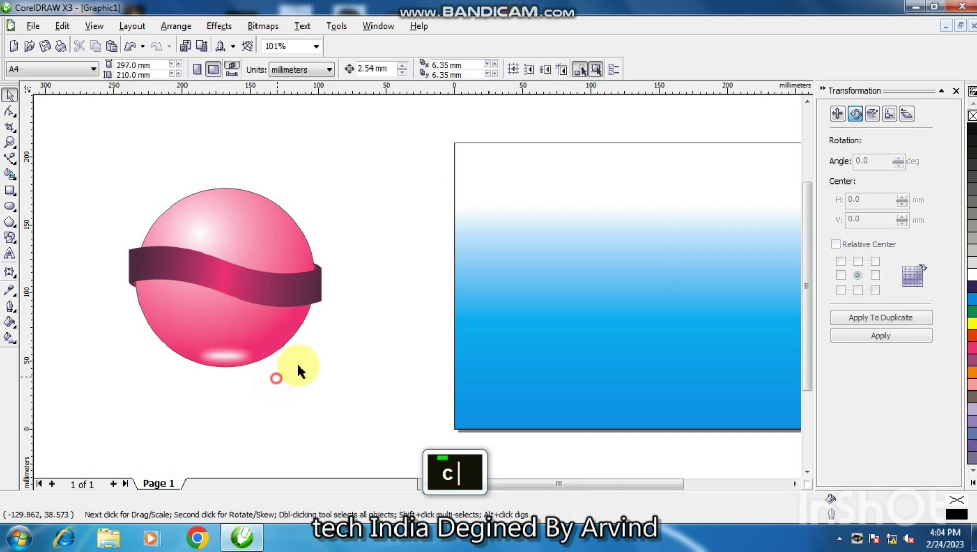
Remove the outline from the large pink circle.
left_click(194, 204)
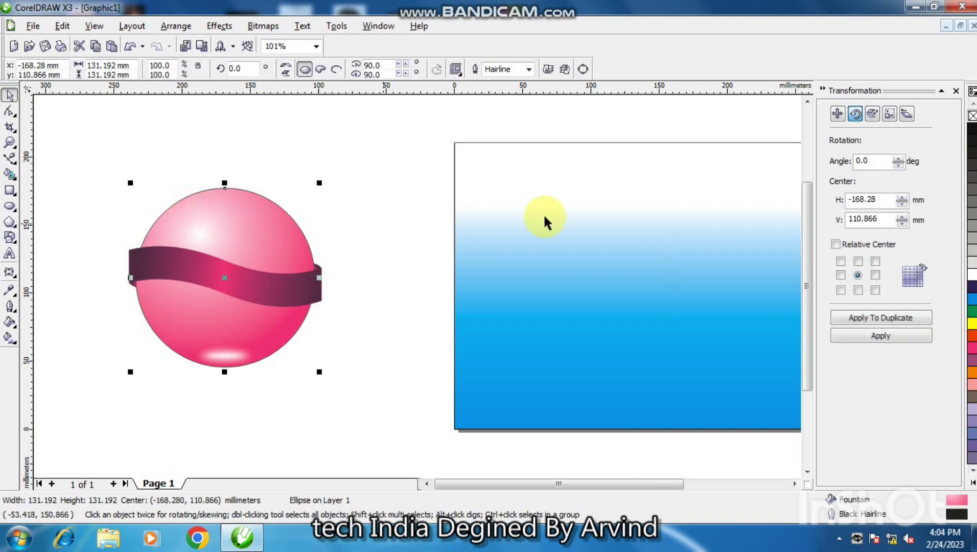
right_click(971, 117)
left_click(388, 210)
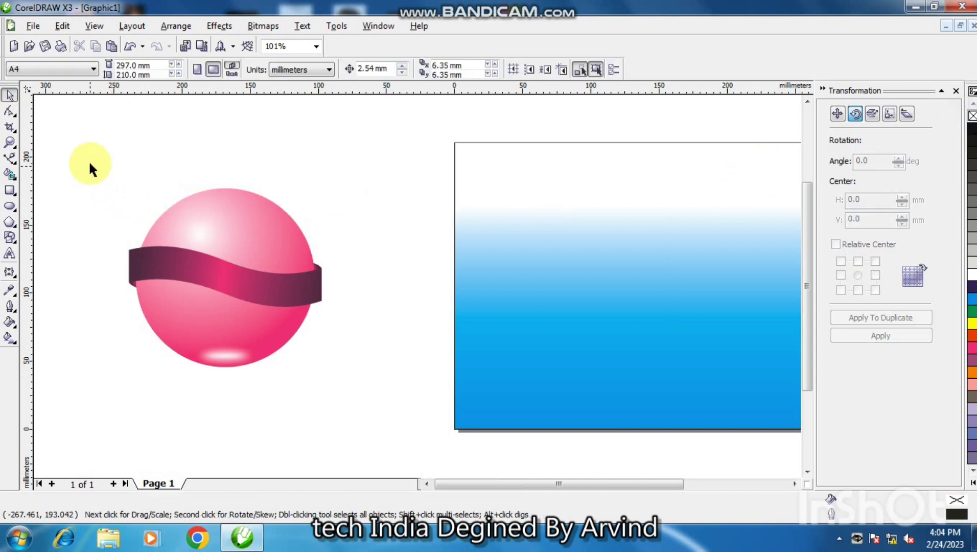
left_click_drag(193, 307, 336, 376)
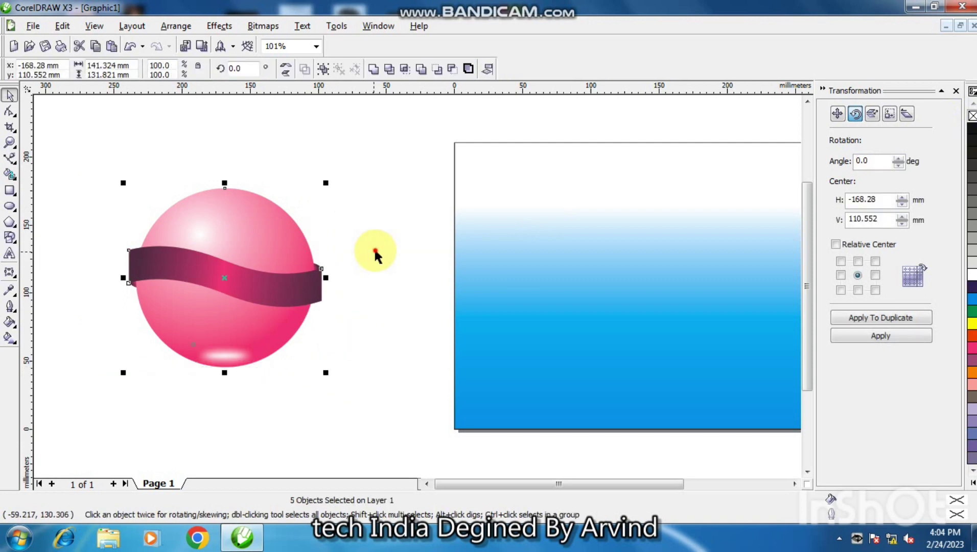
key("Escape")
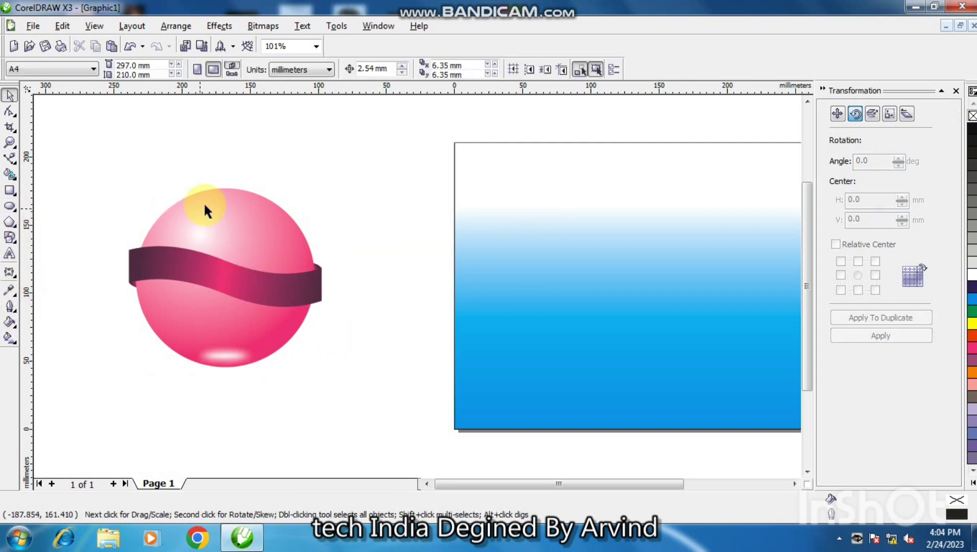
Draw an ellipse about 68 mm wide and 85 mm high over the right half of the pink circle.
left_click(11, 206)
left_click_drag(173, 214, 289, 325)
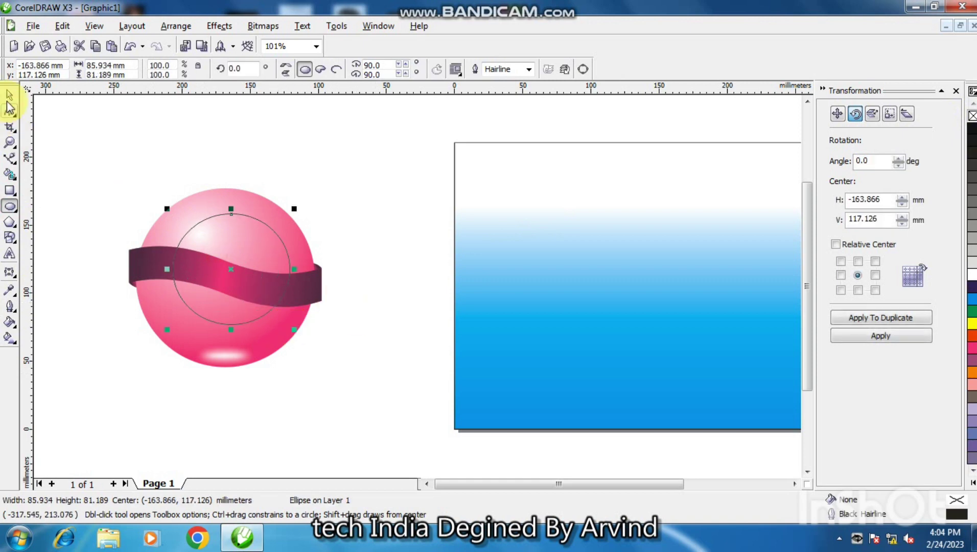
left_click(9, 95)
left_click(239, 267)
left_click_drag(234, 269, 247, 269)
left_click_drag(242, 332, 244, 340)
left_click_drag(182, 271, 212, 274)
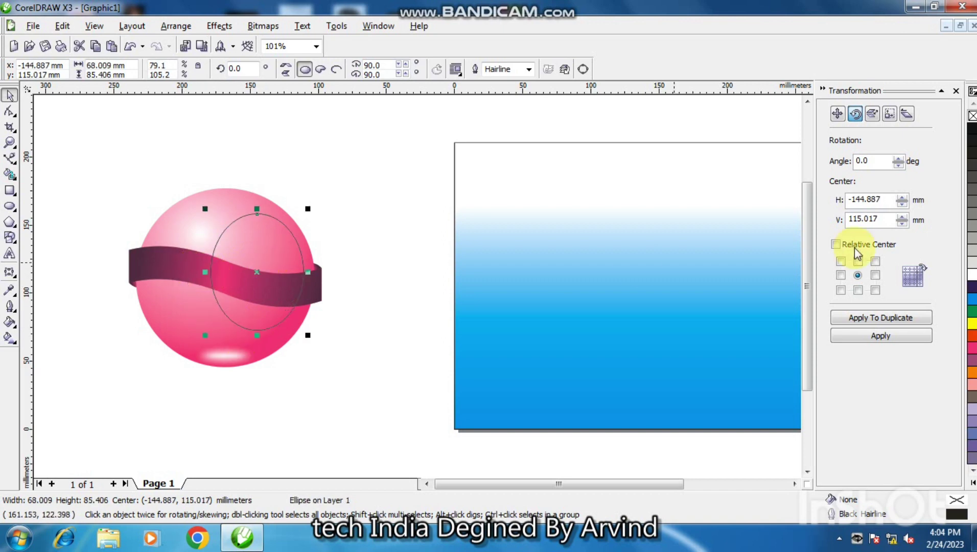
Fill the ellipse with white and move it back in the stacking order behind the front ribbon.
left_click(972, 275)
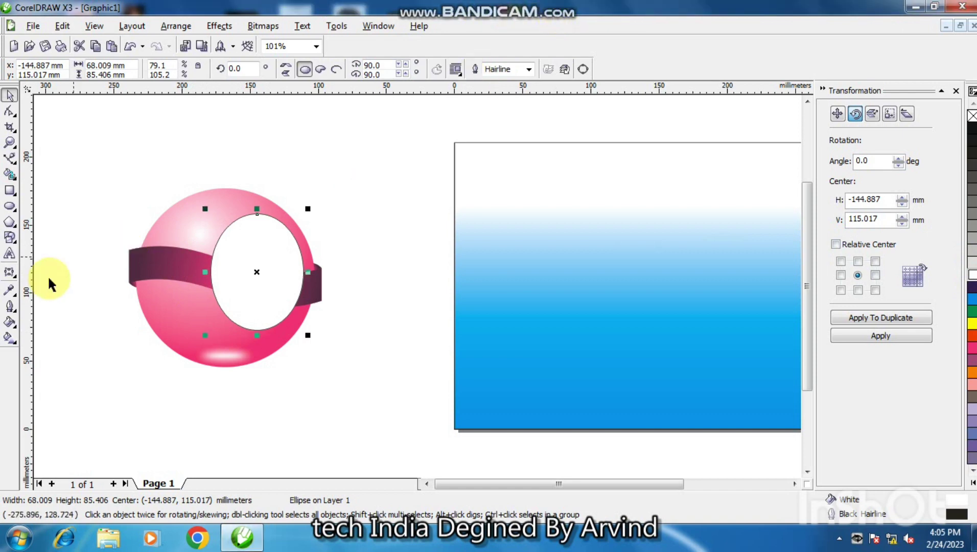
key("ctrl+Page_Down")
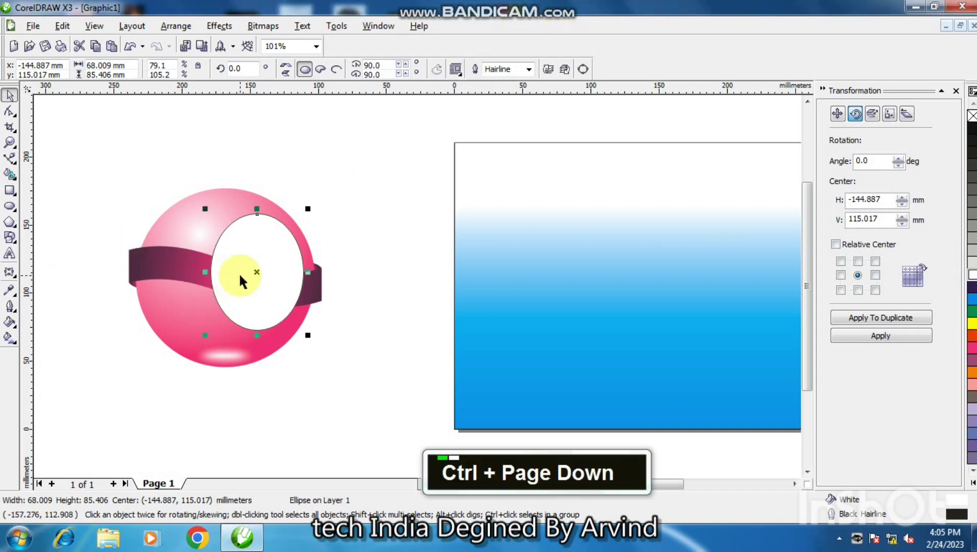
key("ctrl+Page_Down")
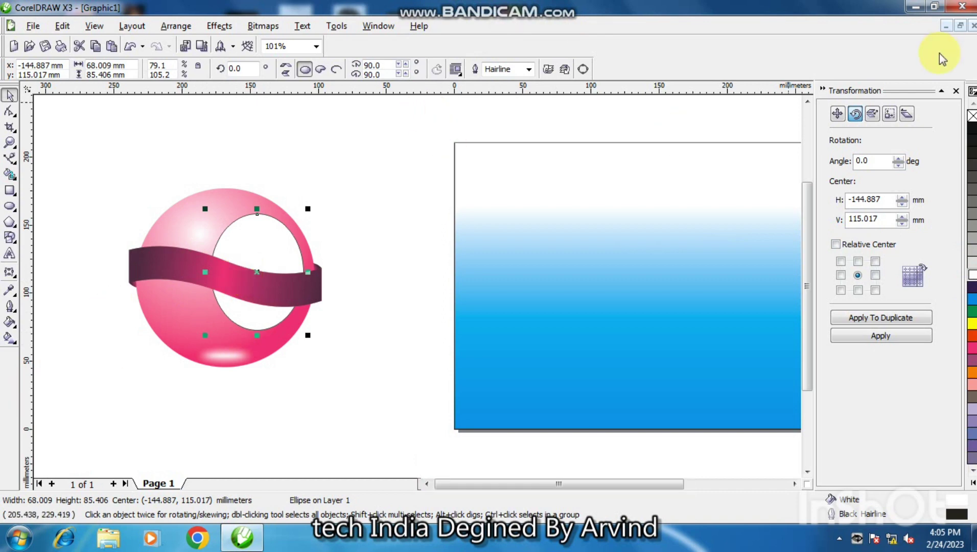
Remove the white ellipse's outline and fade it with a horizontal linear transparency, from opaque on its right to transparent on its left.
right_click(973, 116)
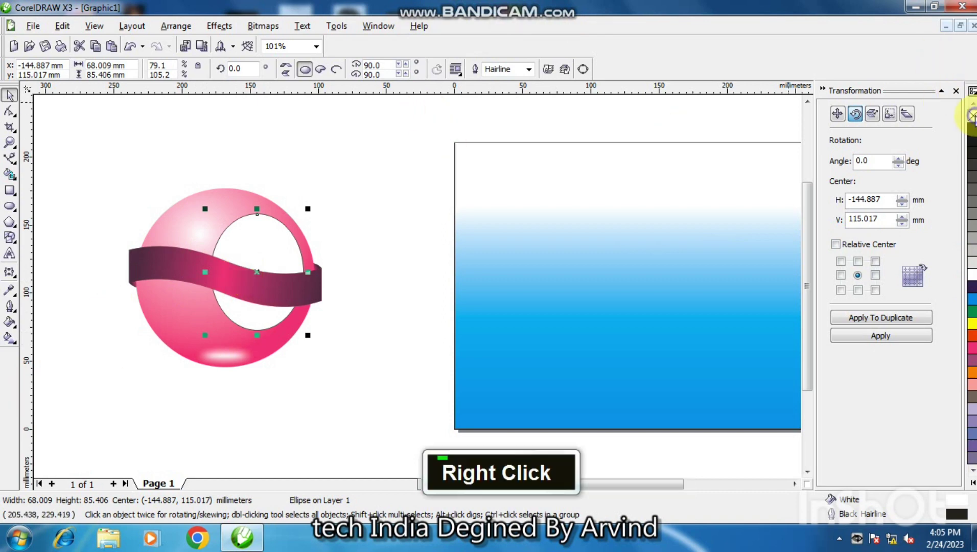
left_click(16, 279)
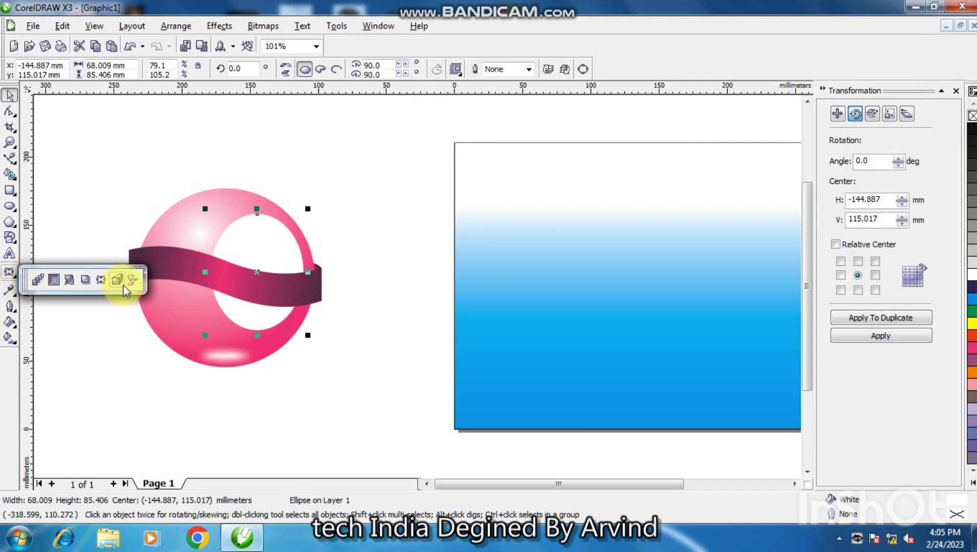
left_click(133, 280)
left_click_drag(200, 280, 386, 279)
left_click(181, 281)
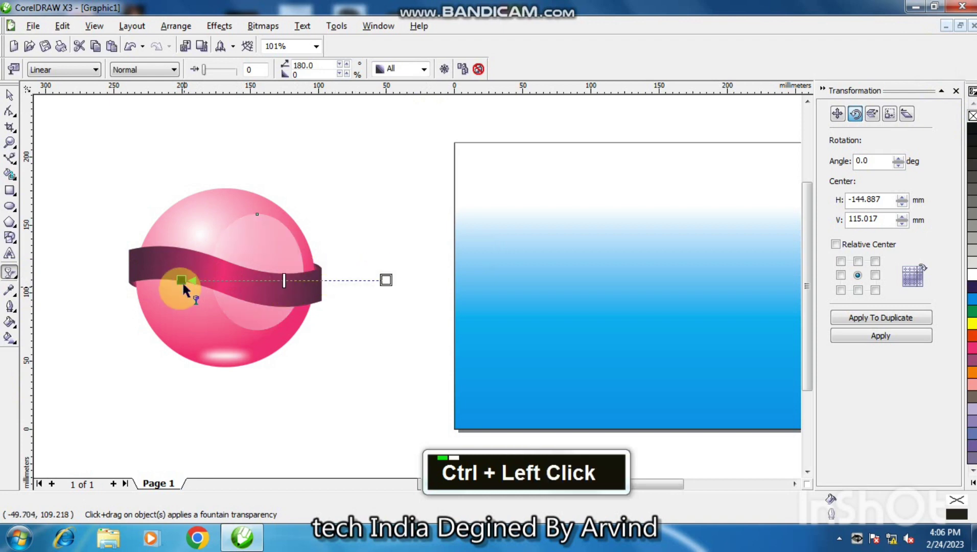
left_click_drag(179, 284, 239, 280)
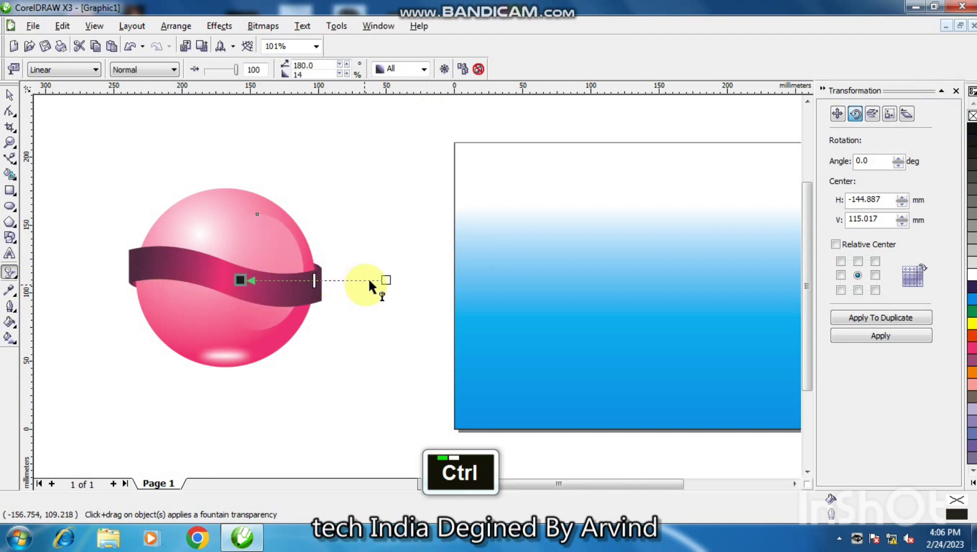
left_click_drag(383, 281, 359, 280)
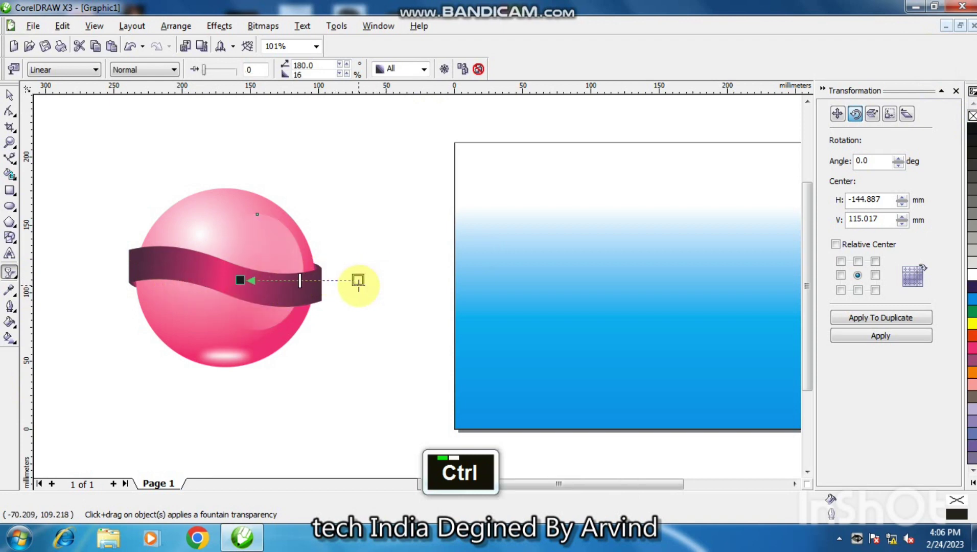
left_click(242, 280)
left_click_drag(249, 284, 263, 280)
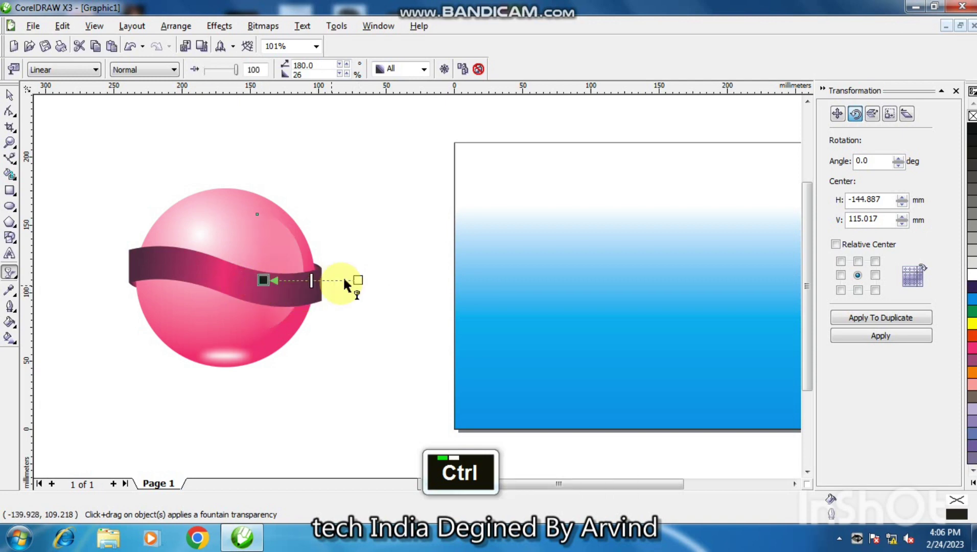
Nudge the transparent ellipse about 4 mm right, towards the circle's right edge.
left_click(9, 95)
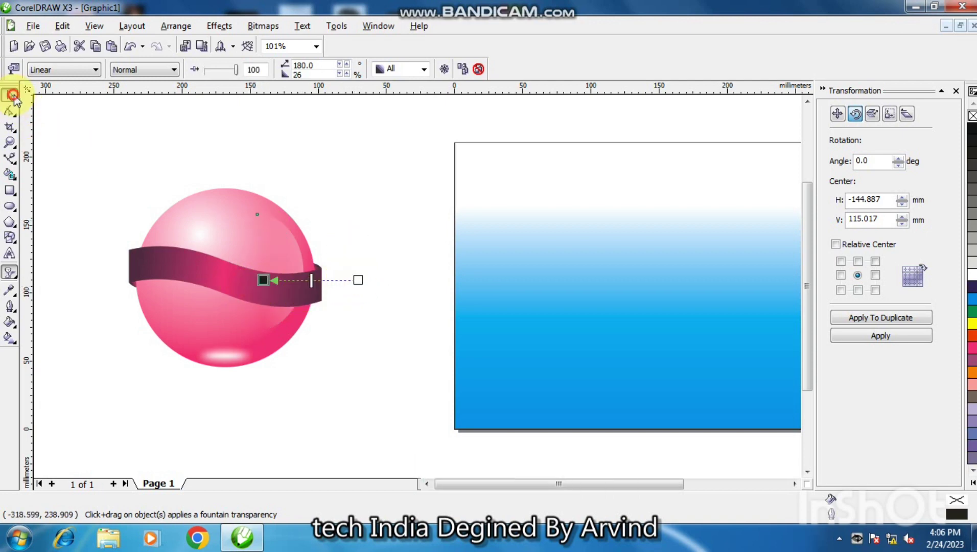
key("ctrl+Right")
key("ctrl+Right")
key("ctrl+Right")
key("ctrl+Right")
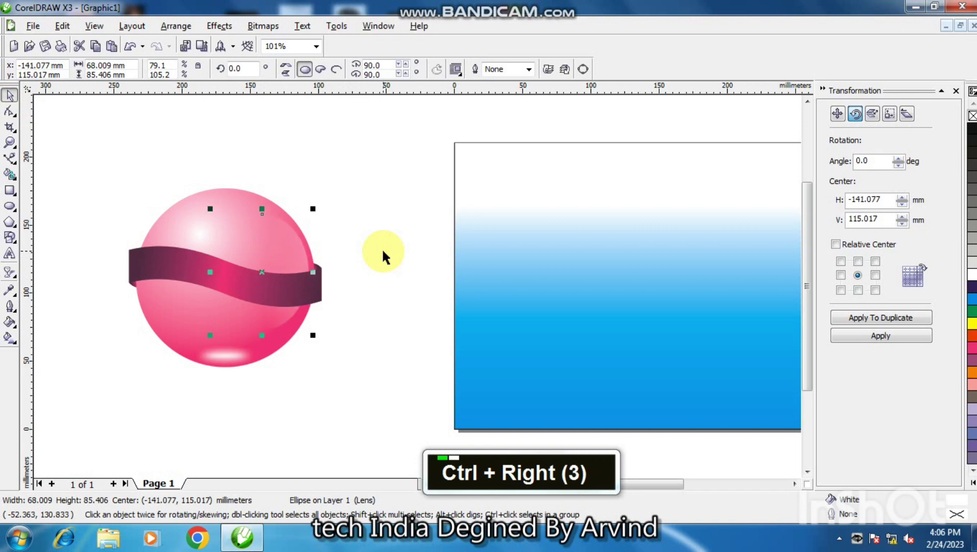
left_click(388, 246)
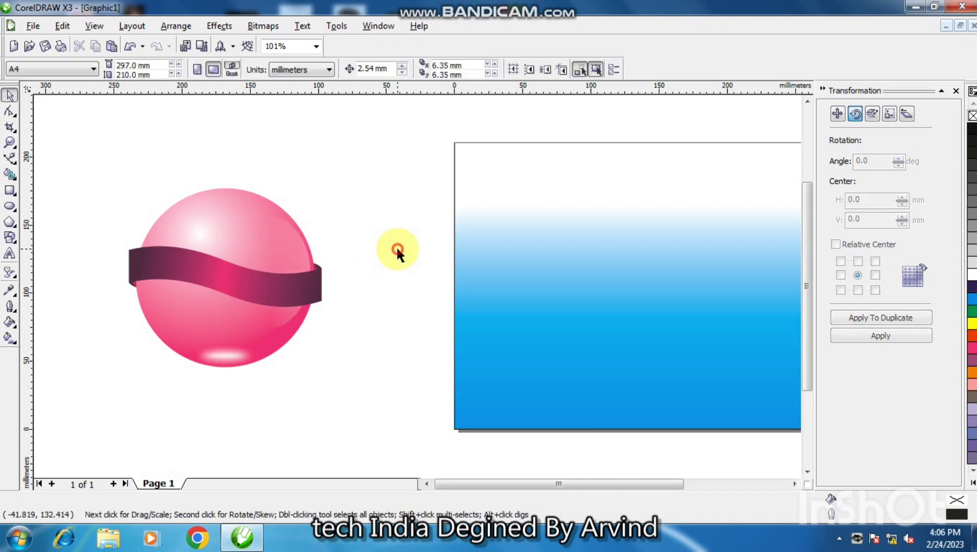
Remove the outlines from all six emblem objects and group them together.
left_click(289, 323)
left_click_drag(264, 334, 378, 402)
left_click(387, 330)
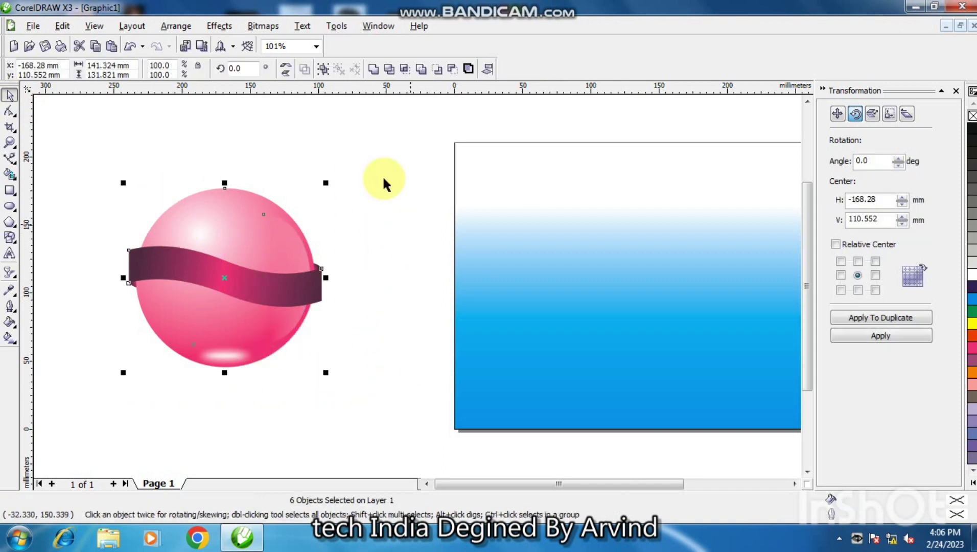
right_click(972, 118)
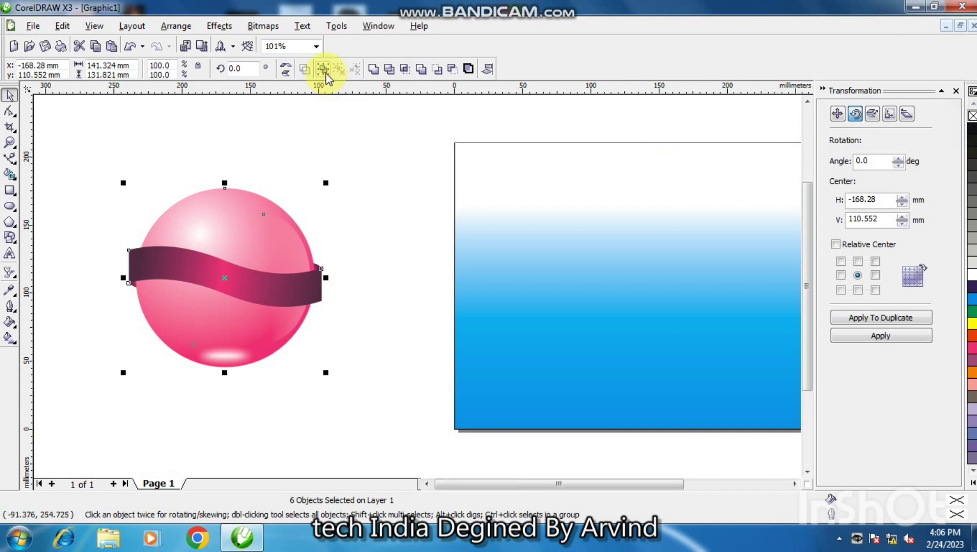
left_click(345, 172)
left_click_drag(89, 162, 364, 402)
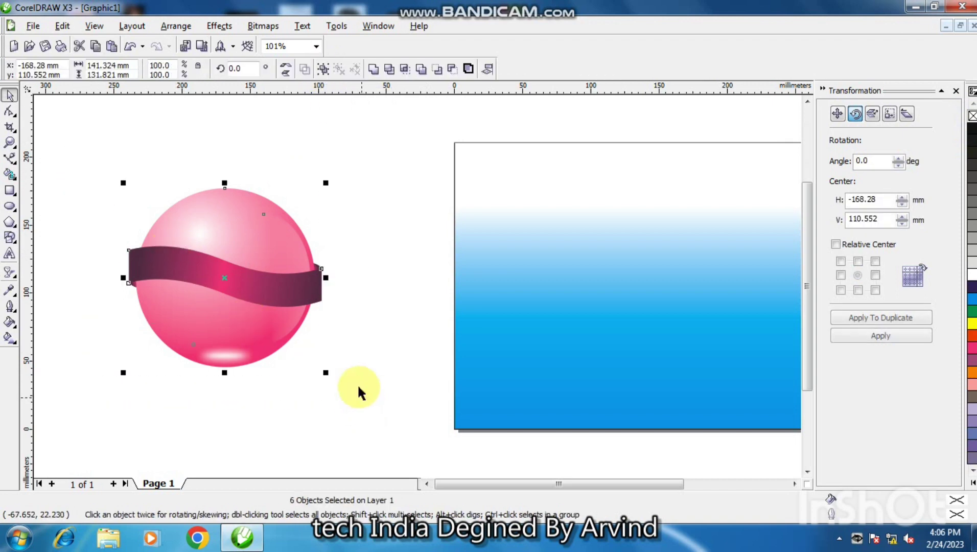
left_click(323, 69)
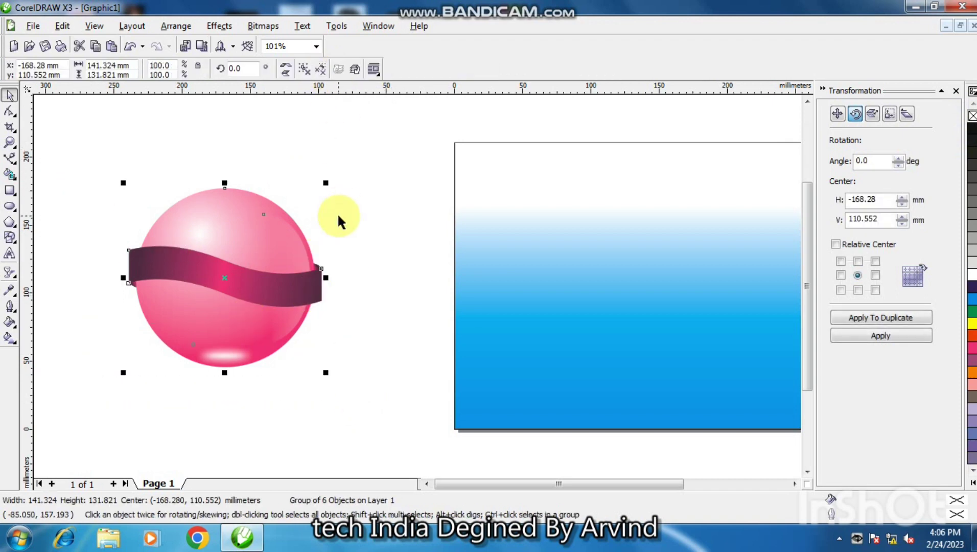
Duplicate the grouped emblem, place the copy across the page's left edge and scale it down to about 104 by 97 mm.
key("KP_Add")
left_click_drag(251, 279, 483, 279)
left_click_drag(557, 187, 507, 233)
left_click_drag(438, 278, 434, 269)
left_click(394, 162)
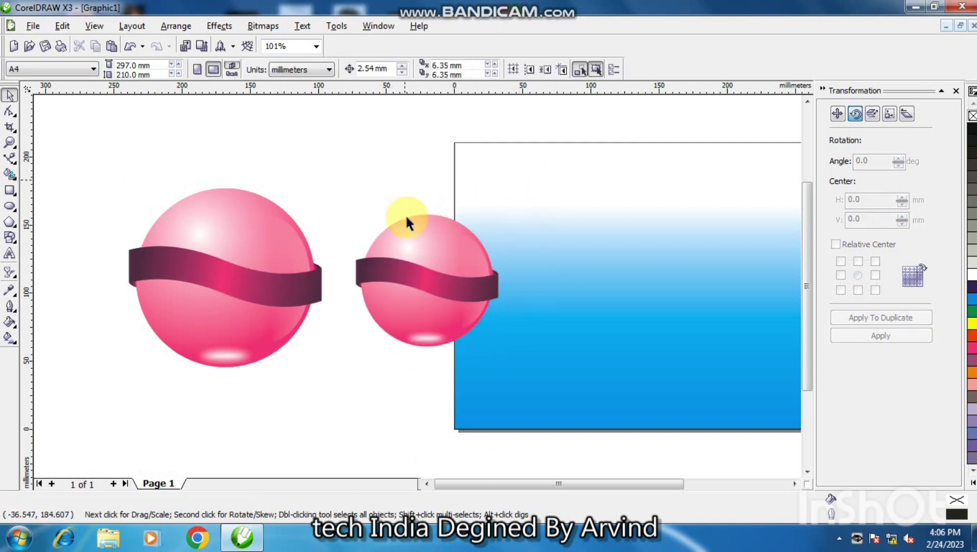
Ungroup the smaller emblem copy and delete all of its objects.
left_click(407, 219)
left_click(322, 70)
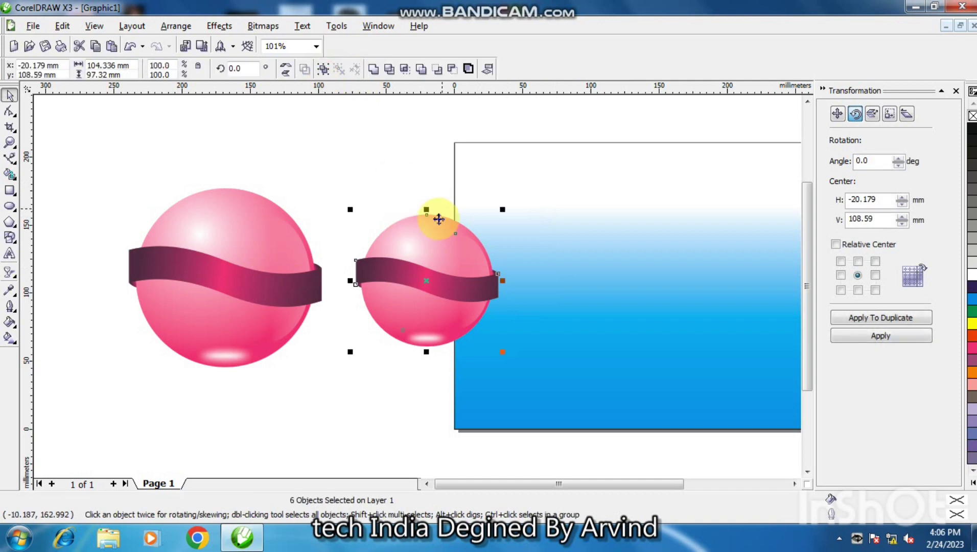
left_click_drag(329, 163, 530, 377)
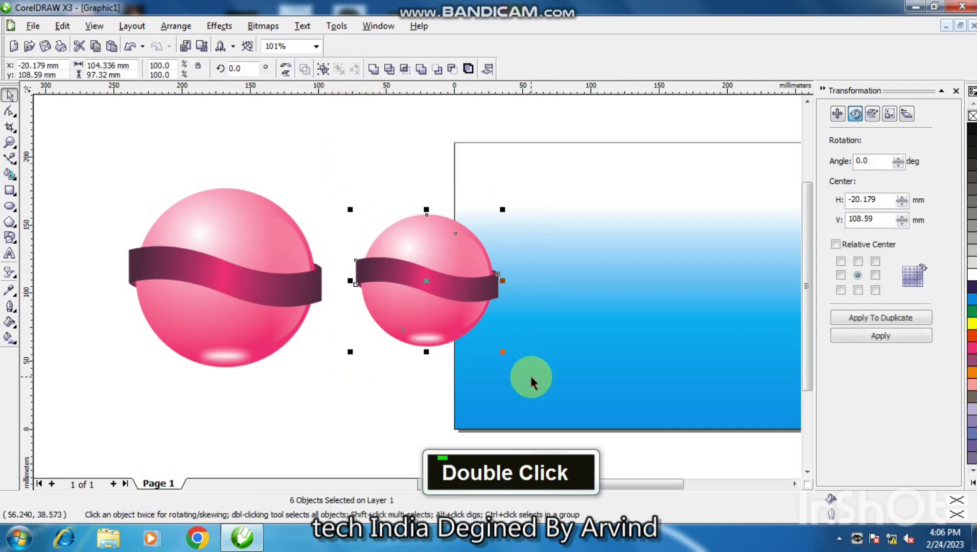
key("Delete")
Move the grouped emblem about 40 mm right and 32 mm down.
left_click_drag(88, 148, 371, 411)
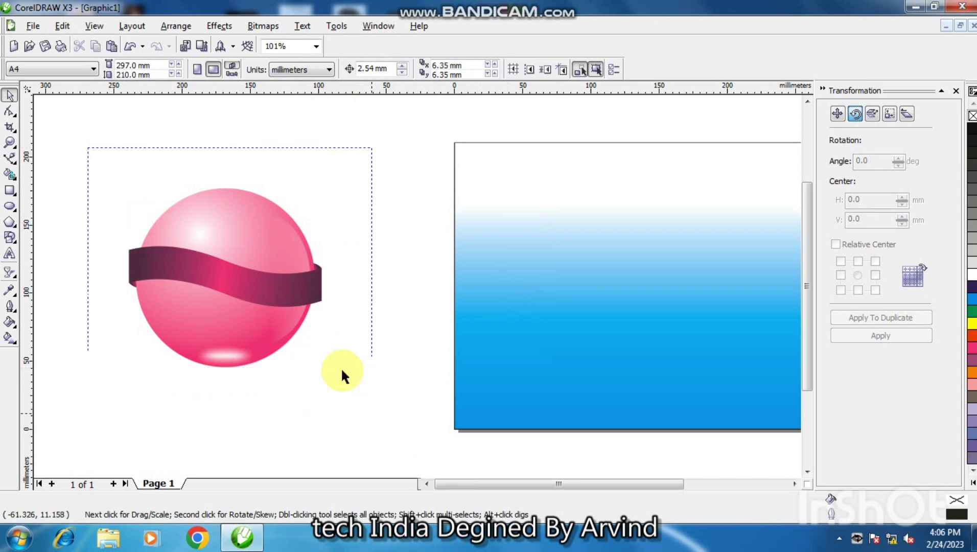
left_click_drag(250, 307, 305, 351)
left_click(371, 197)
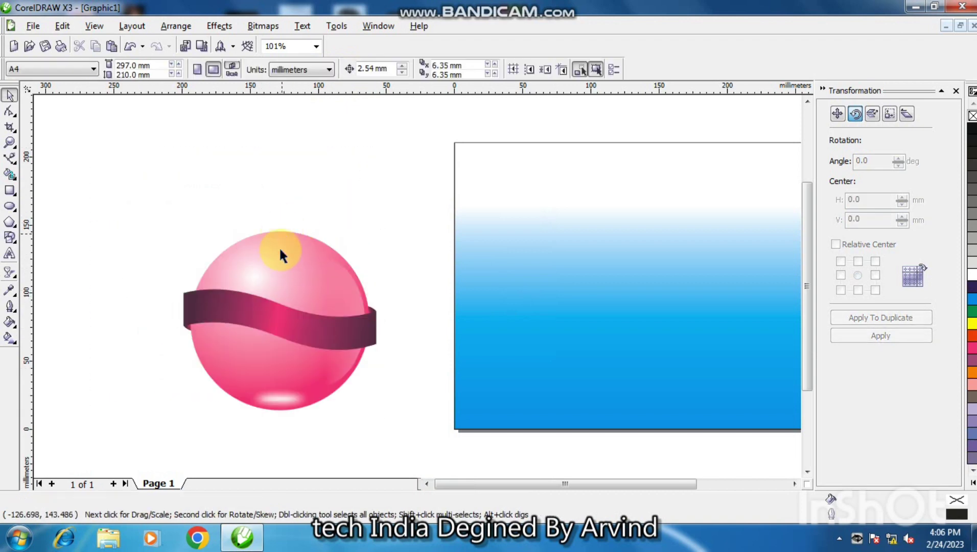
Draw a freehand curly string about 34 by 57 mm above the circle and delete the short stray stroke at its base.
left_click(281, 254)
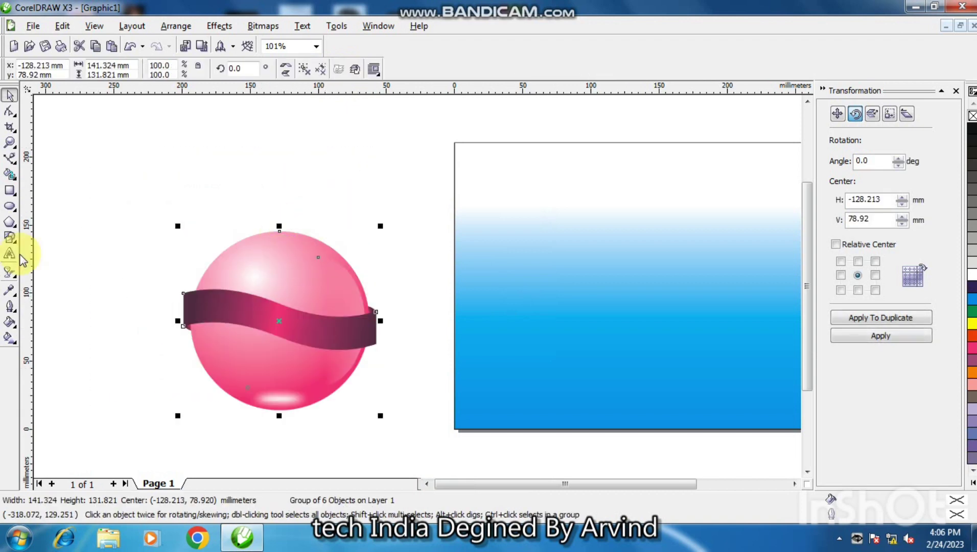
left_click(10, 164)
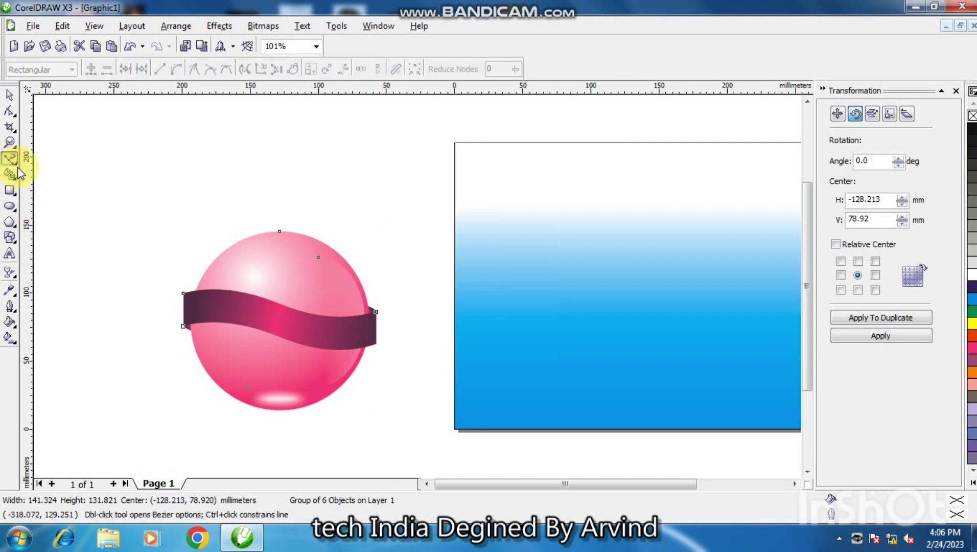
left_click(36, 167)
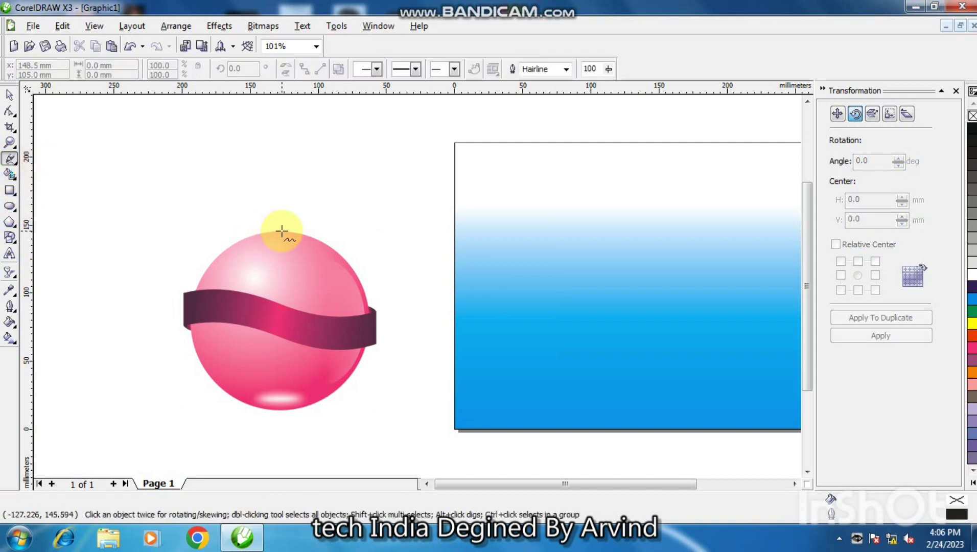
mouse_move(283, 231)
left_mouse_down()
mouse_move(301, 219)
mouse_move(282, 215)
mouse_move(311, 207)
mouse_move(301, 185)
mouse_move(279, 198)
mouse_move(297, 180)
mouse_move(264, 159)
mouse_move(288, 140)
left_mouse_up()
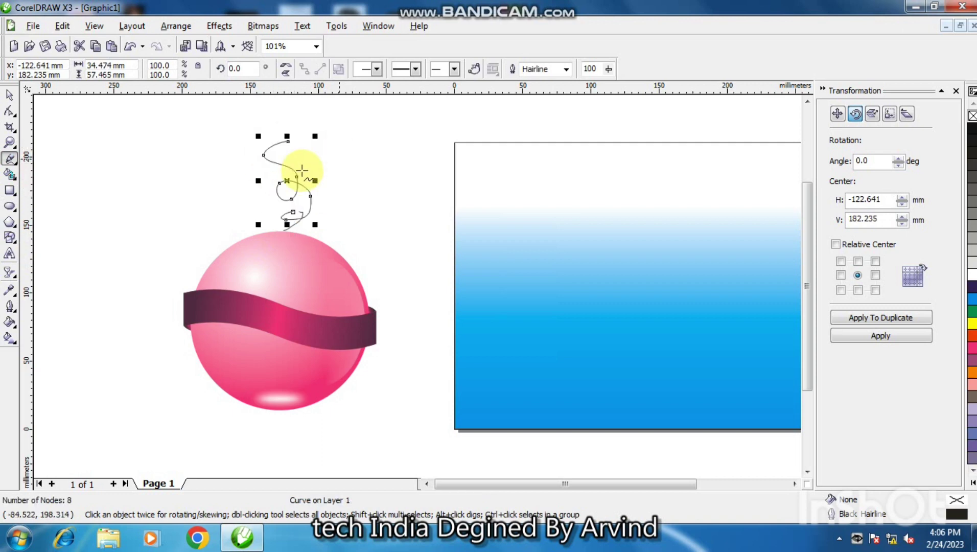
left_click(9, 95)
left_click(105, 129)
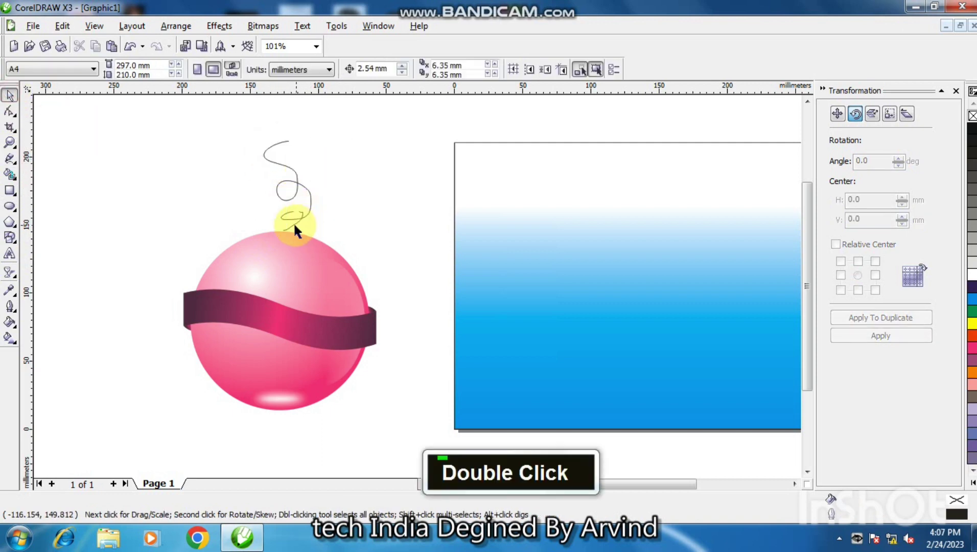
left_click(294, 224)
key("Delete")
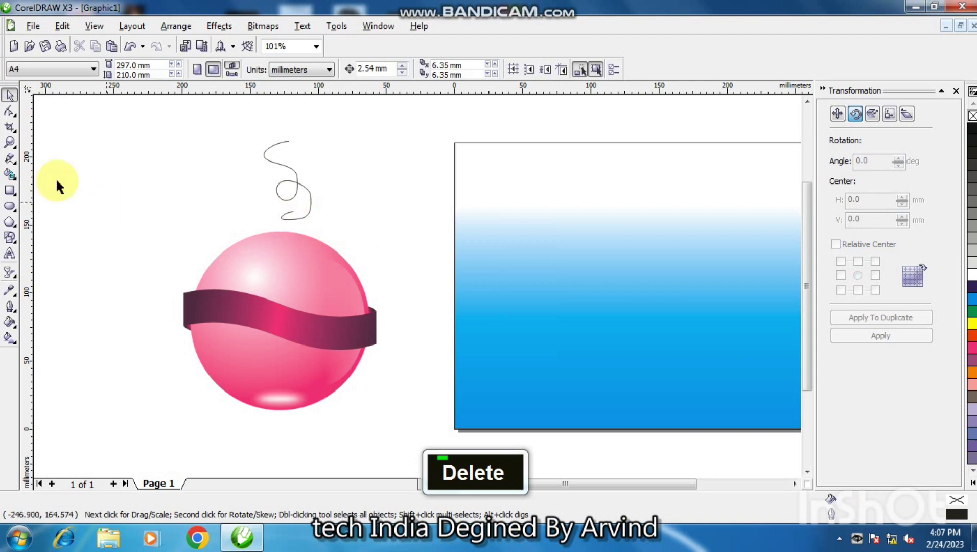
Reshape the curly string by removing the surplus nodes at its lower end and attaching its end node to the top of the circle.
left_click(9, 111)
left_click(292, 214)
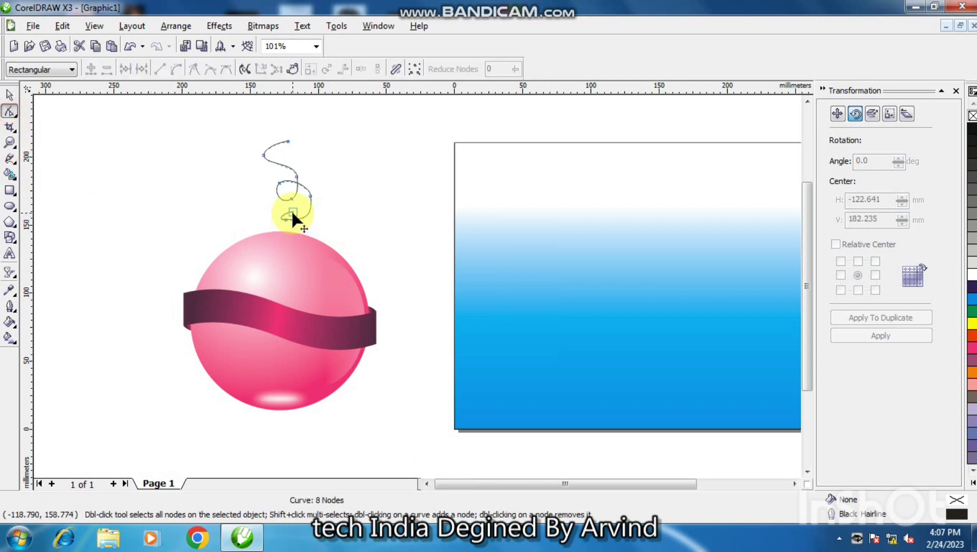
left_click_drag(281, 210, 286, 229)
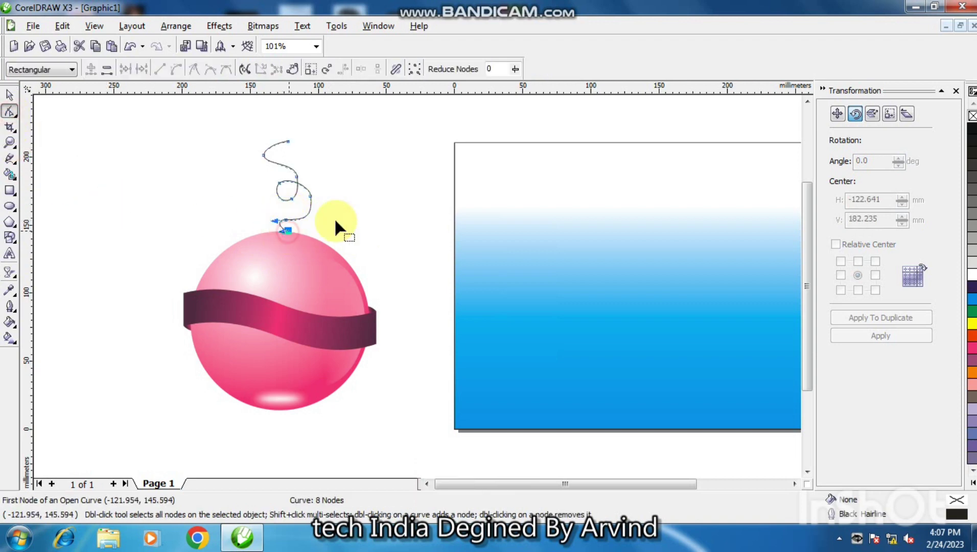
double_click(356, 217)
double_click(284, 220)
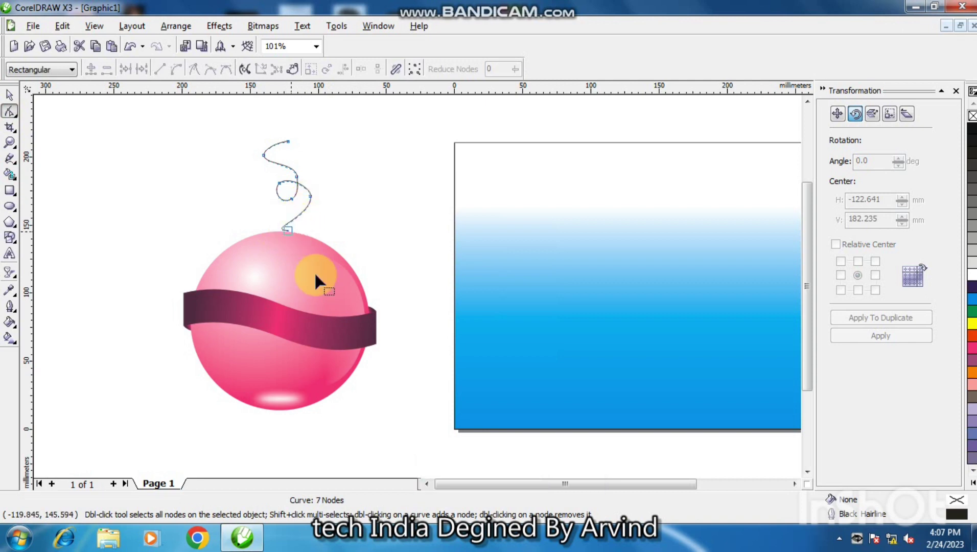
double_click(287, 230)
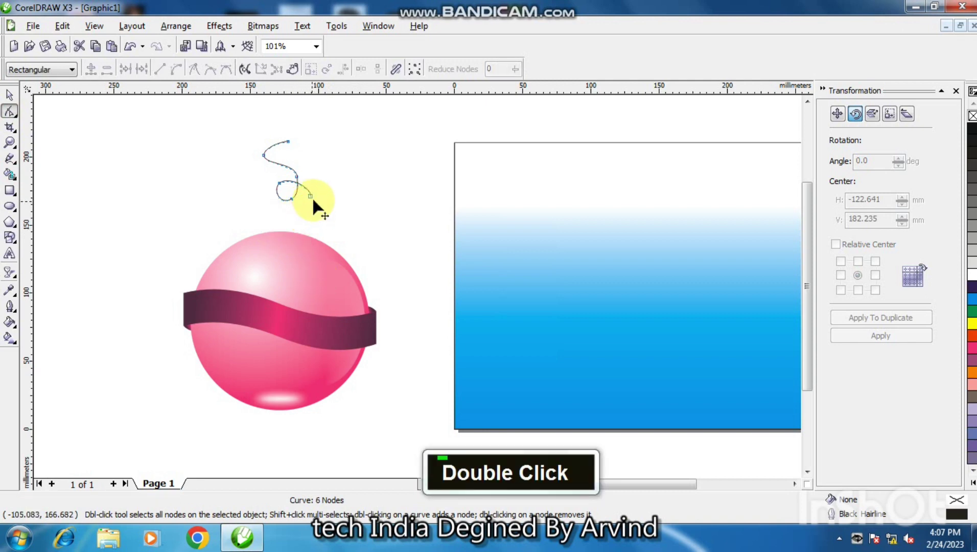
mouse_move(311, 196)
left_mouse_down()
mouse_move(285, 232)
mouse_move(310, 214)
left_mouse_up()
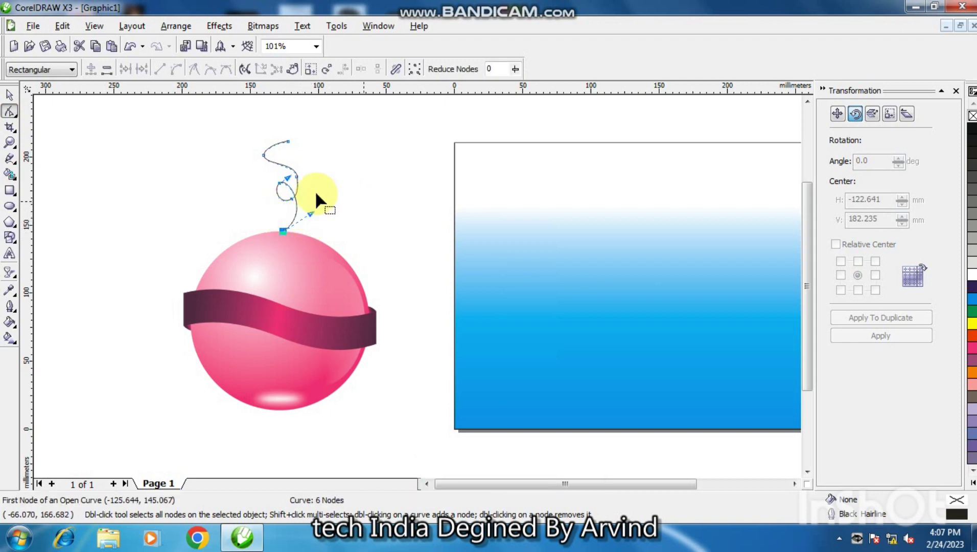
left_click(9, 94)
left_click(117, 128)
Set the outline width of the curly string above the ball to 4 pt.
key("F2")
left_click_drag(248, 185, 329, 260)
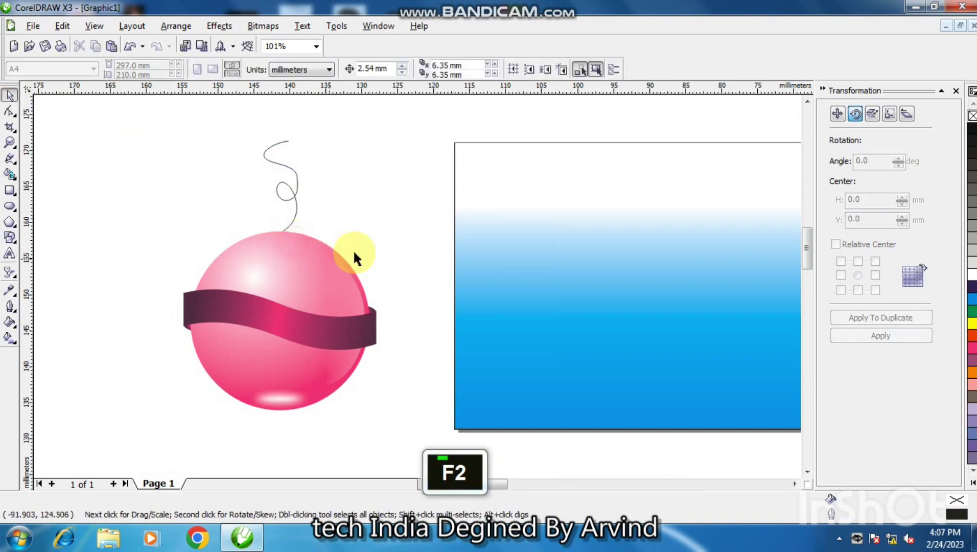
left_click_drag(451, 265, 433, 269)
key("F4")
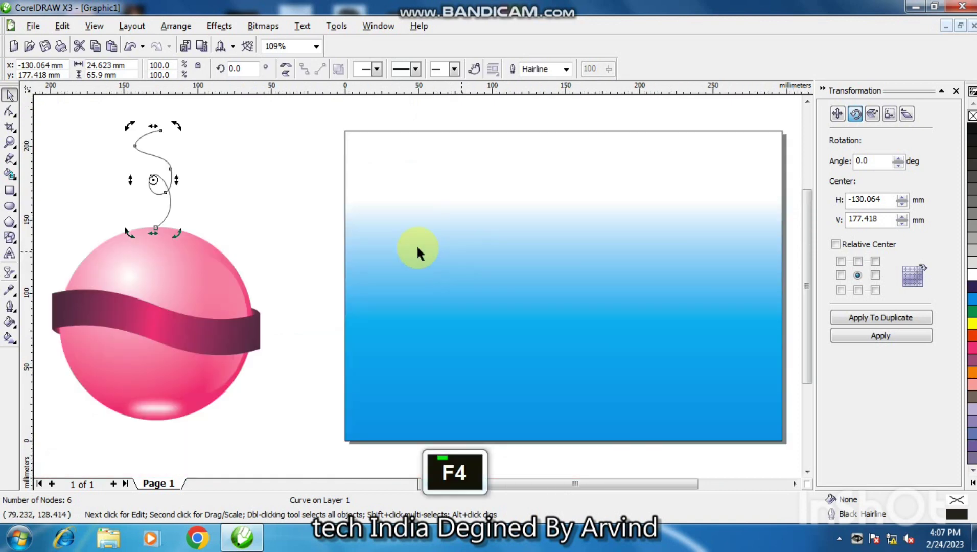
left_click(284, 188)
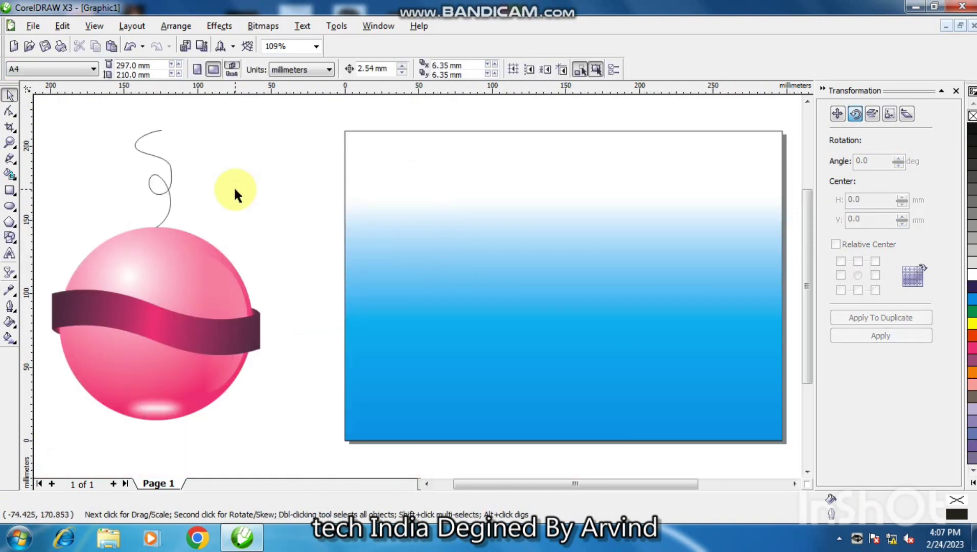
left_click(170, 190)
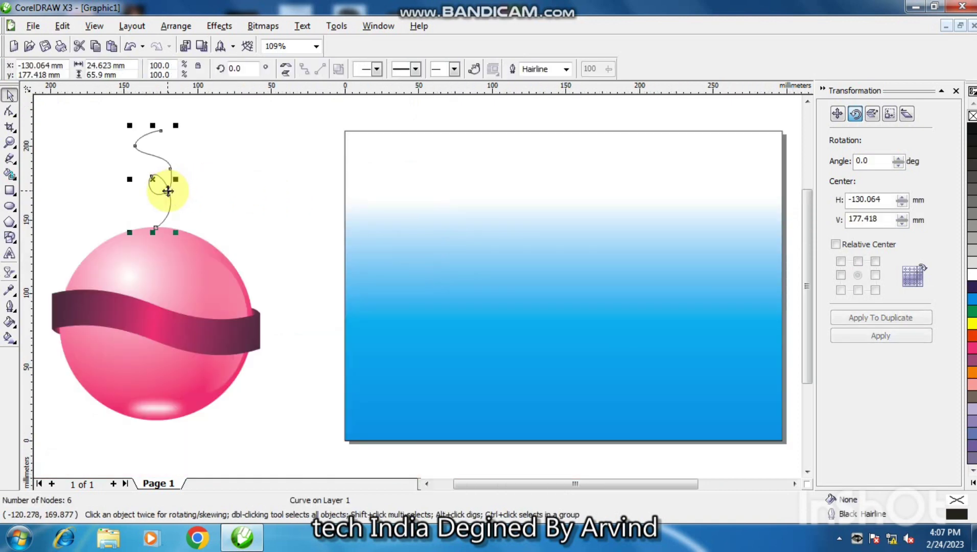
left_click(566, 71)
left_click(531, 131)
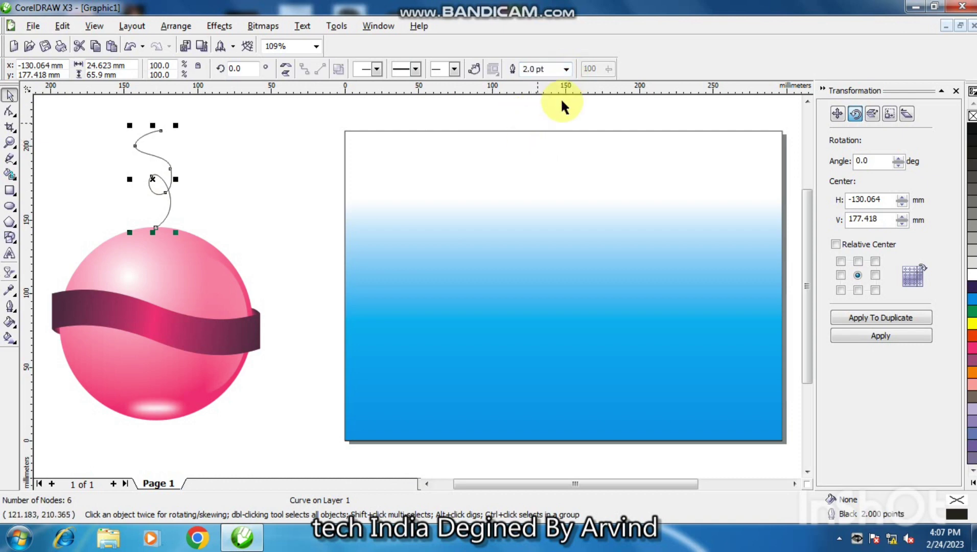
left_click(566, 71)
left_click(539, 135)
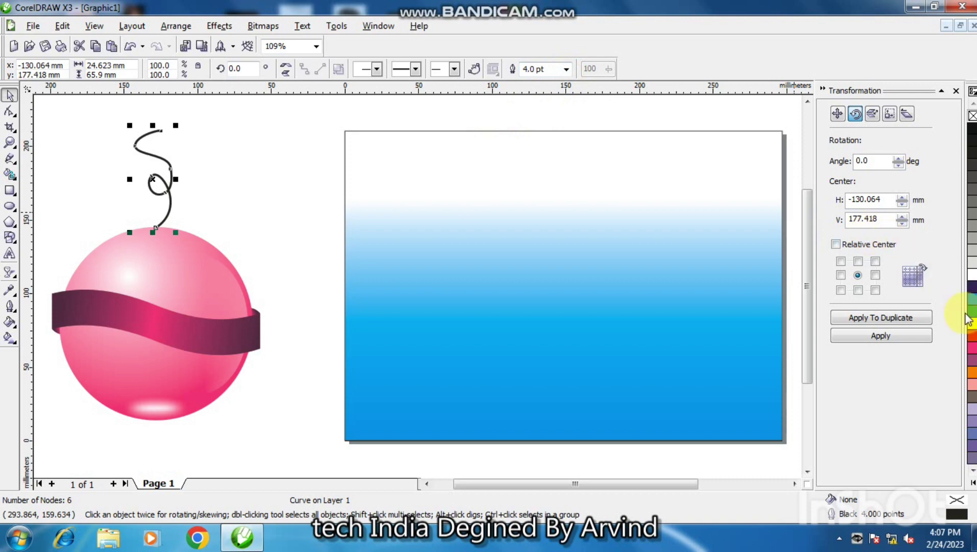
Recolour the curly string's outline to the pink of the ball.
right_click(972, 345)
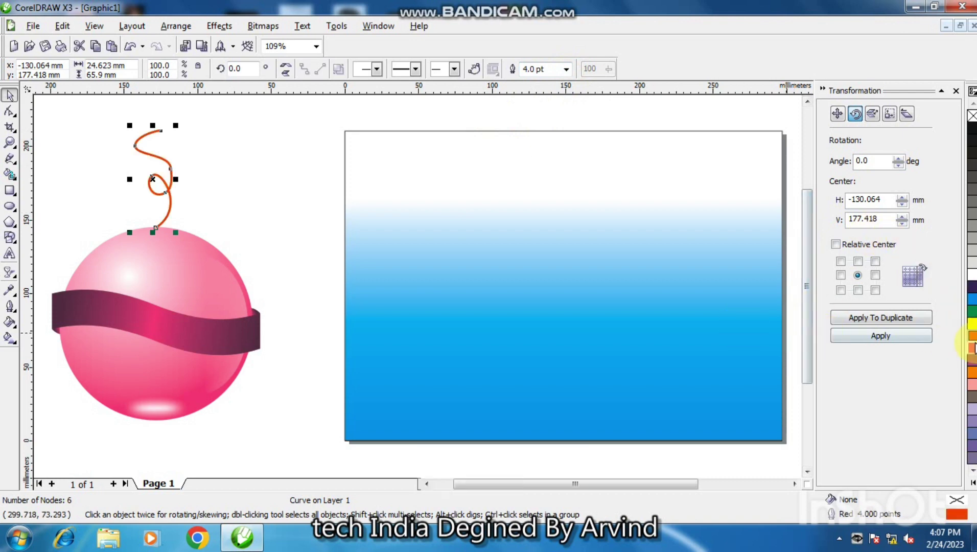
right_click(487, 293)
left_click(81, 136)
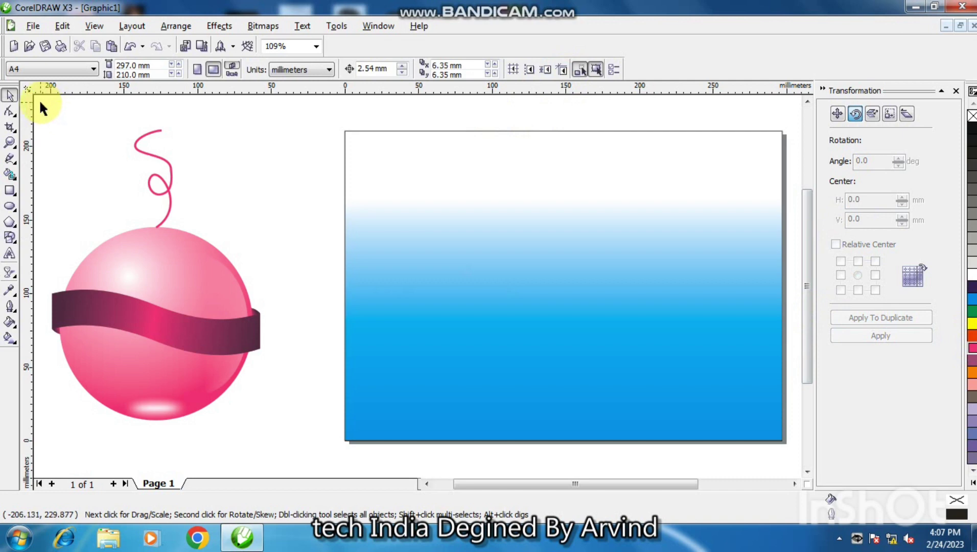
Scale the ball and string together to about 82 by 114 mm and place them on the left part of the gradient background.
left_click_drag(40, 101, 296, 439)
left_click(301, 258)
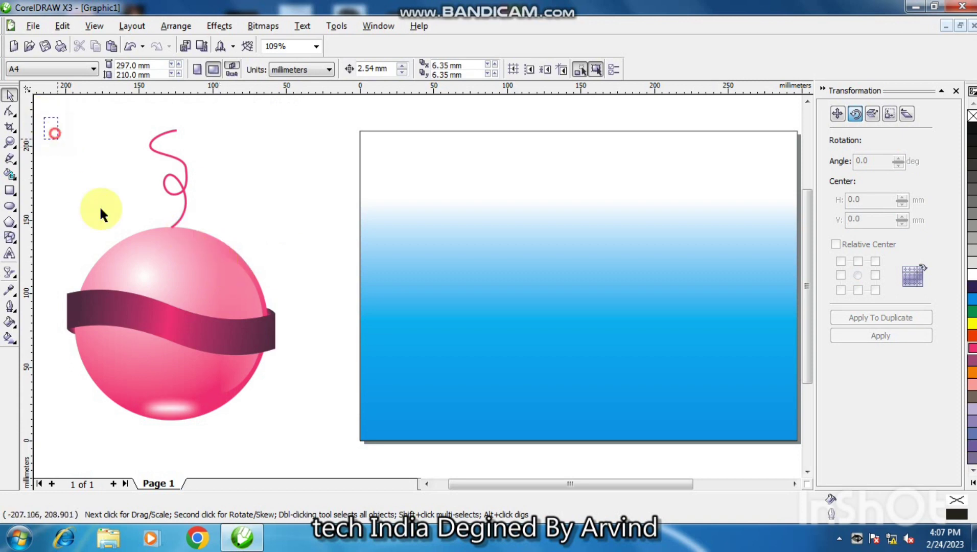
left_click_drag(101, 211, 311, 443)
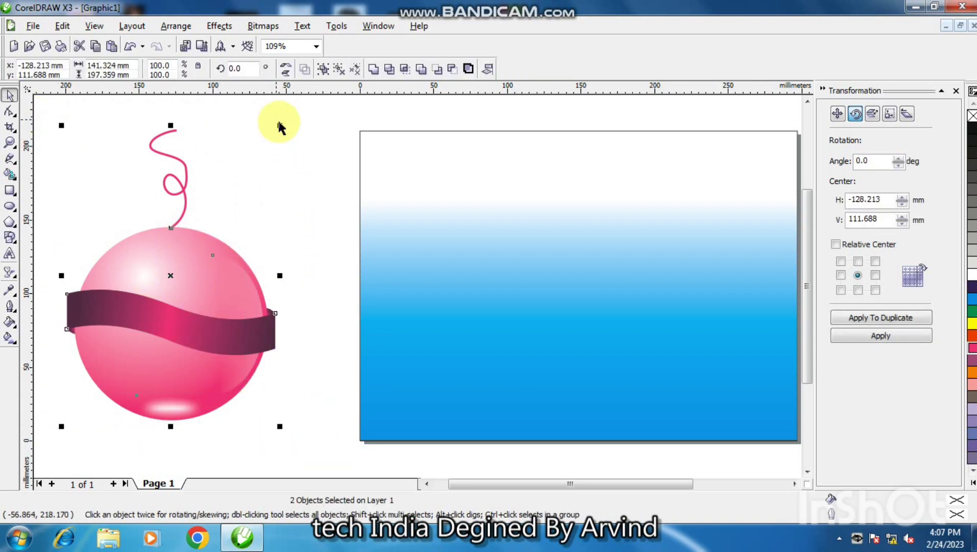
left_click_drag(279, 127, 188, 250)
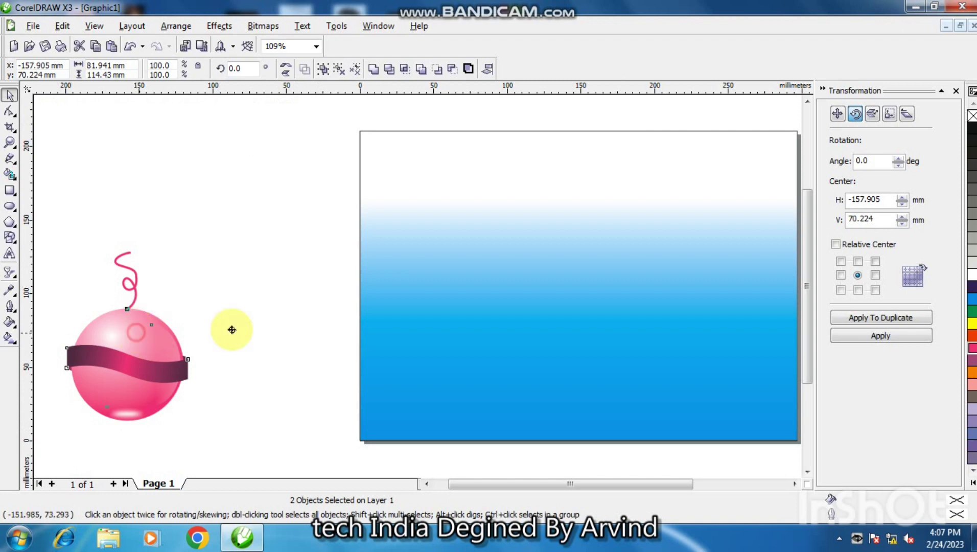
left_click_drag(136, 331, 443, 244)
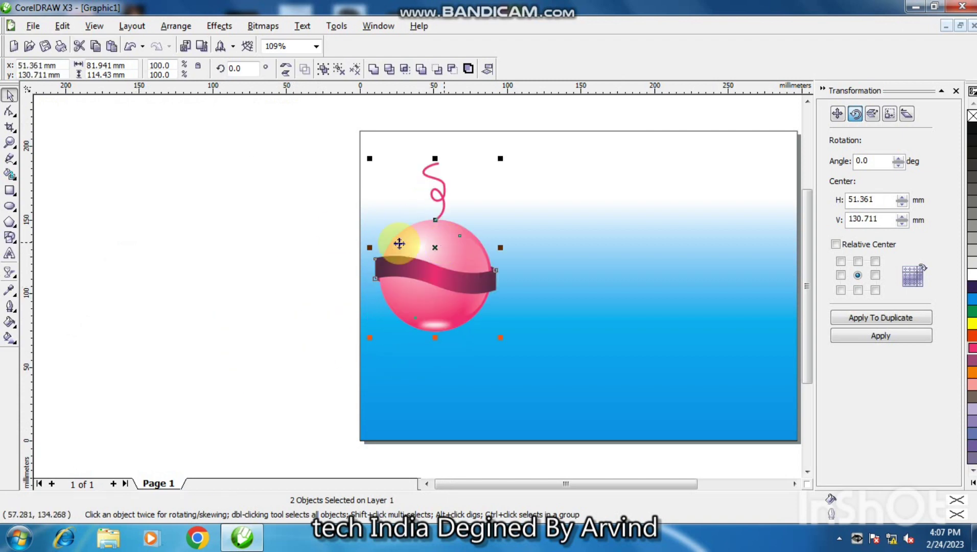
left_click(276, 213)
Duplicate the ornament about 86 mm right and 10 mm down, and scale the copy to about 68 by 95 mm.
mouse_move(270, 138)
left_mouse_down()
mouse_move(371, 249)
mouse_move(560, 377)
left_mouse_up()
key("KP_Add")
key("Right")
key("Right")
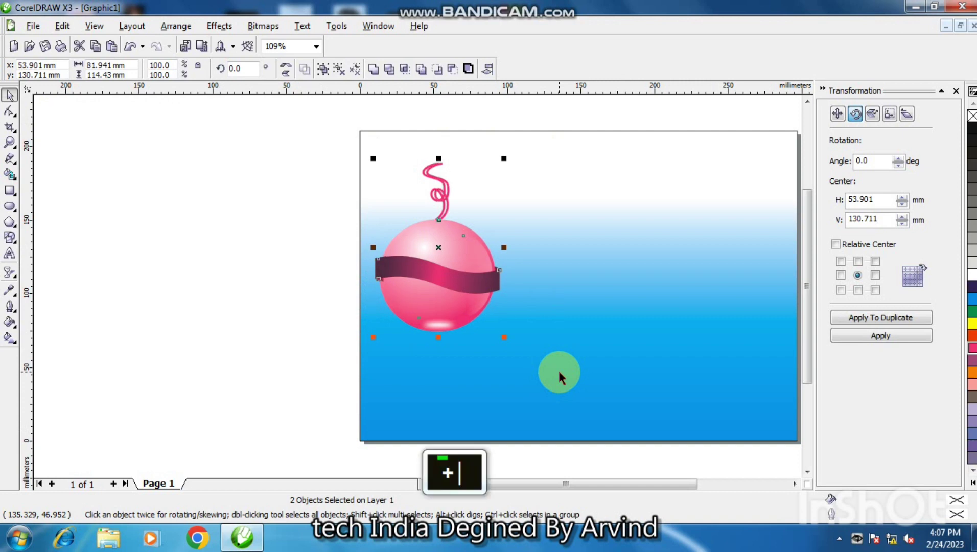
key("Right")
key("Right")
key("Right")
key("Right")
key("Right")
key("Right")
key("Right")
key("Right")
key("Right")
key("Right")
key("Right")
key("Right")
key("Right")
key("Right")
key("Right")
key("Right")
key("Right")
key("Right")
key("Right")
key("Right")
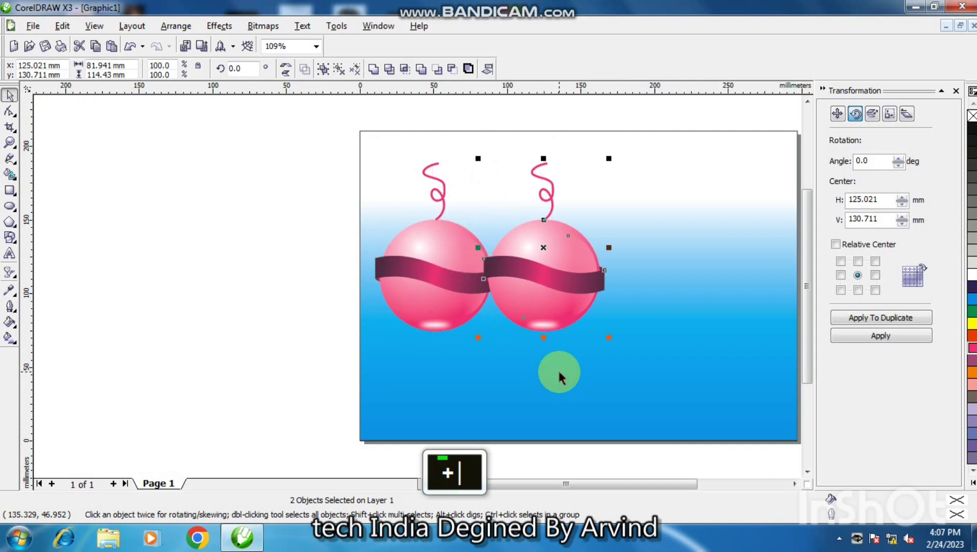
key("Right")
key("Right")
key("Down")
key("Down")
key("Down")
key("Down")
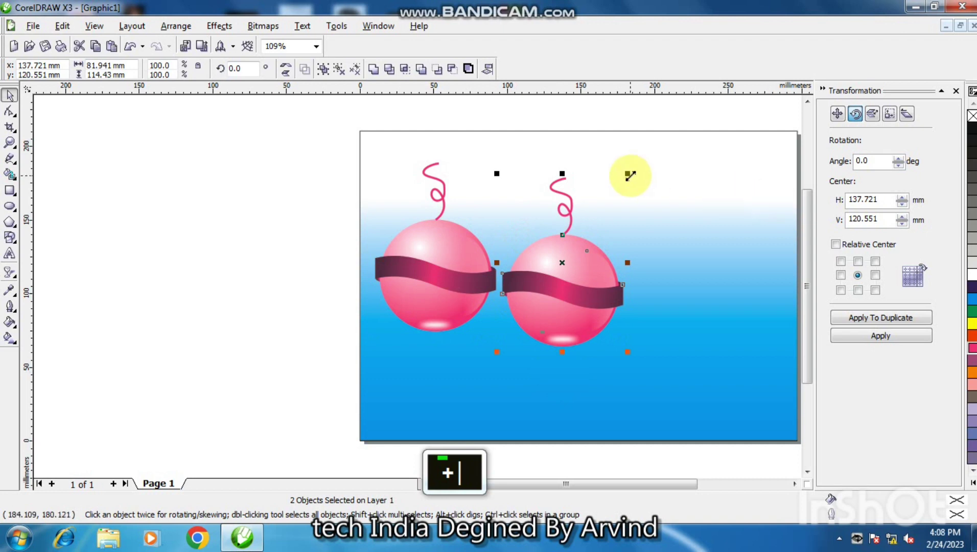
left_click_drag(628, 175, 608, 202)
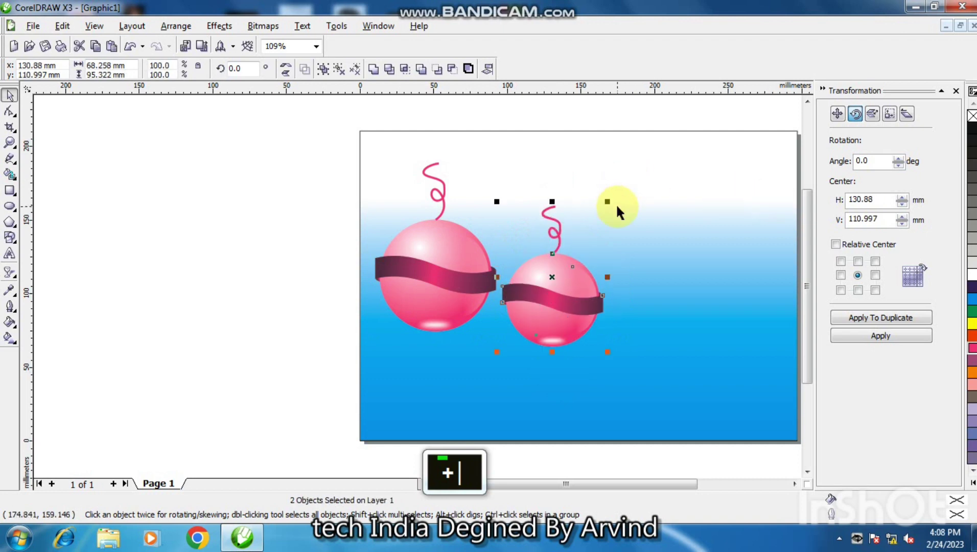
Duplicate the smaller ornament about 74 mm right and 20 mm up, and enlarge the new copy to about 81 by 113 mm.
key("KP_Add")
key("Right")
key("Right")
key("Right")
key("Right")
key("Right")
key("Right")
key("Right")
key("Right")
key("Right")
key("Right")
key("Right")
key("Right")
key("Right")
key("Right")
key("Right")
key("Right")
key("Right")
key("Right")
key("Right")
key("Right")
key("Right")
key("Right")
key("Right")
key("Right")
key("Right")
key("Right")
key("Right")
key("Right")
key("Right")
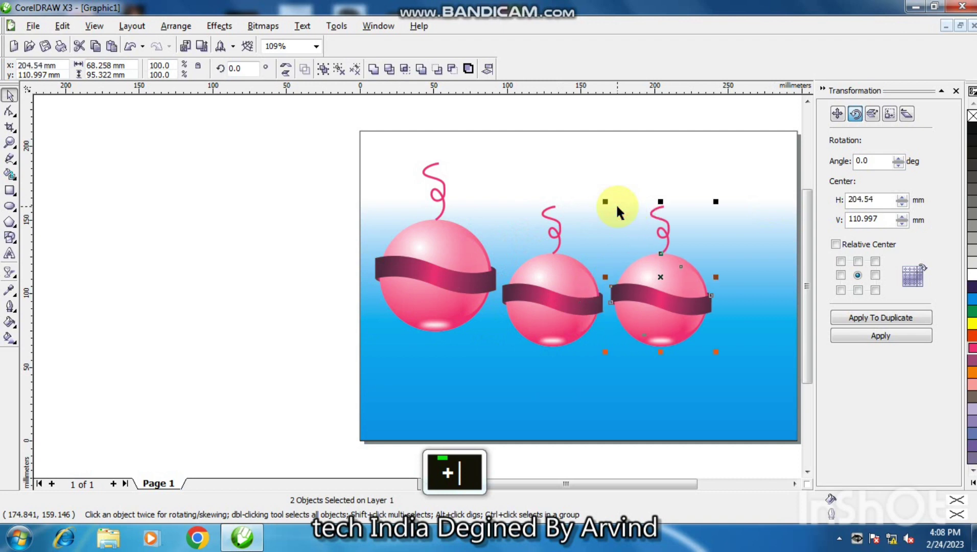
key("Up")
key("Up")
key("Up")
key("Up")
key("Up")
key("Up")
key("Up")
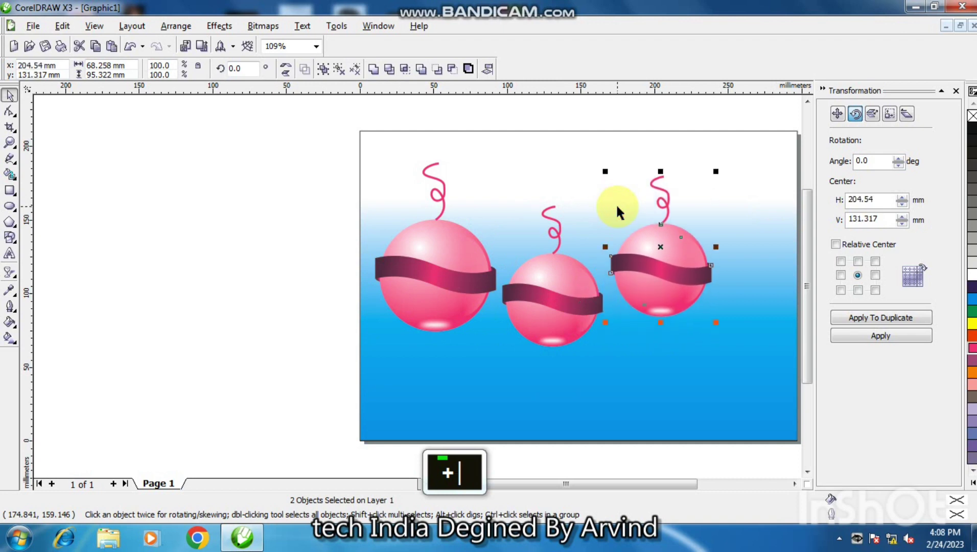
left_click_drag(715, 175, 774, 174)
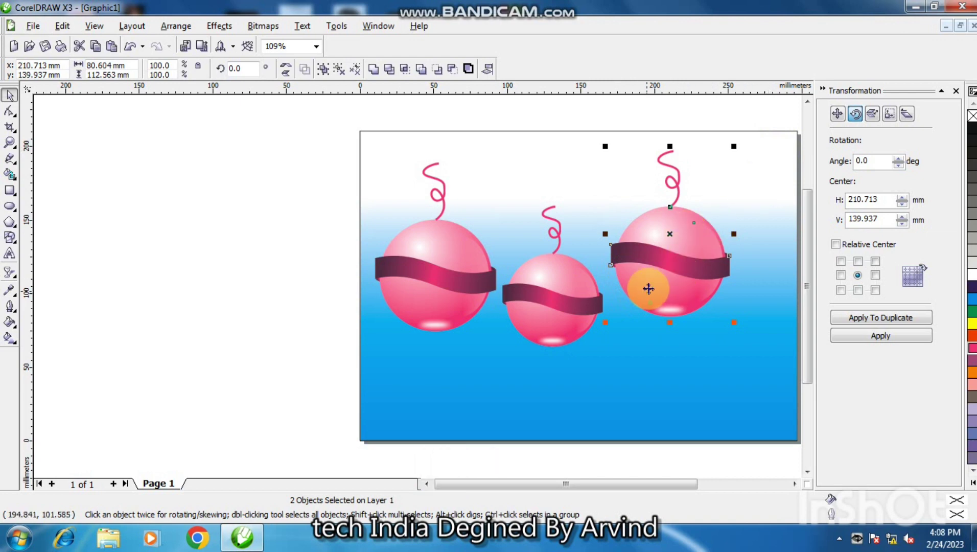
Scale the middle ornament to about 52 by 73 mm and move it about 20 mm up.
left_click_drag(627, 479, 678, 484)
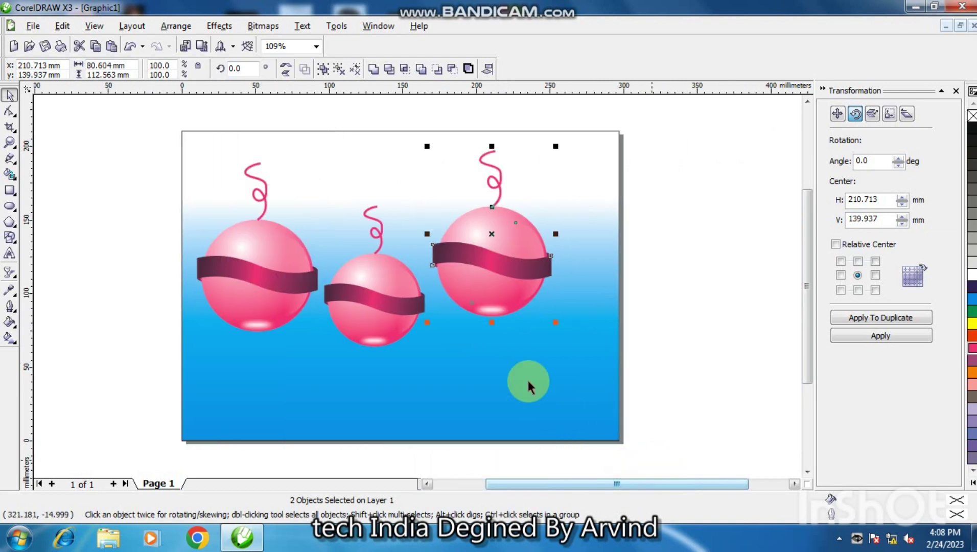
left_click(319, 117)
left_click_drag(319, 118, 402, 315)
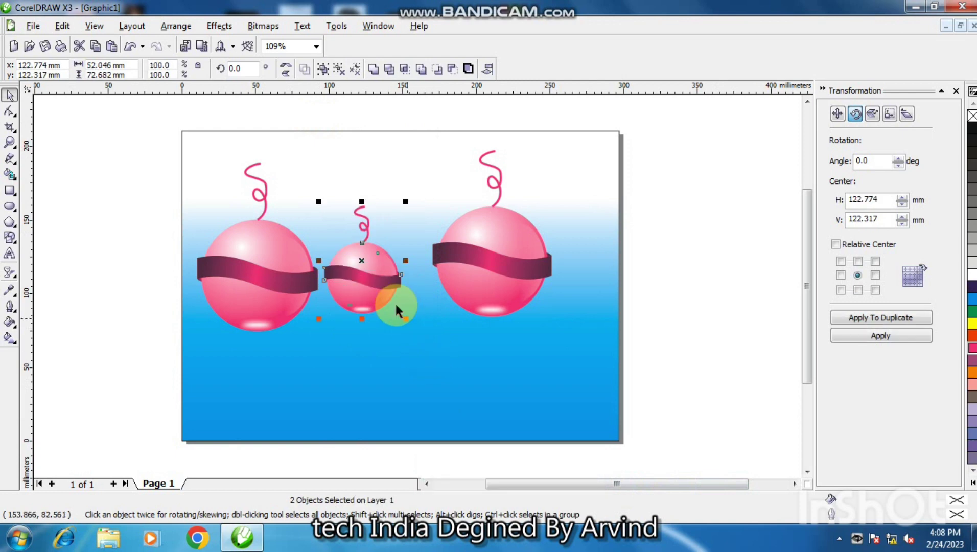
left_click_drag(370, 285, 375, 258)
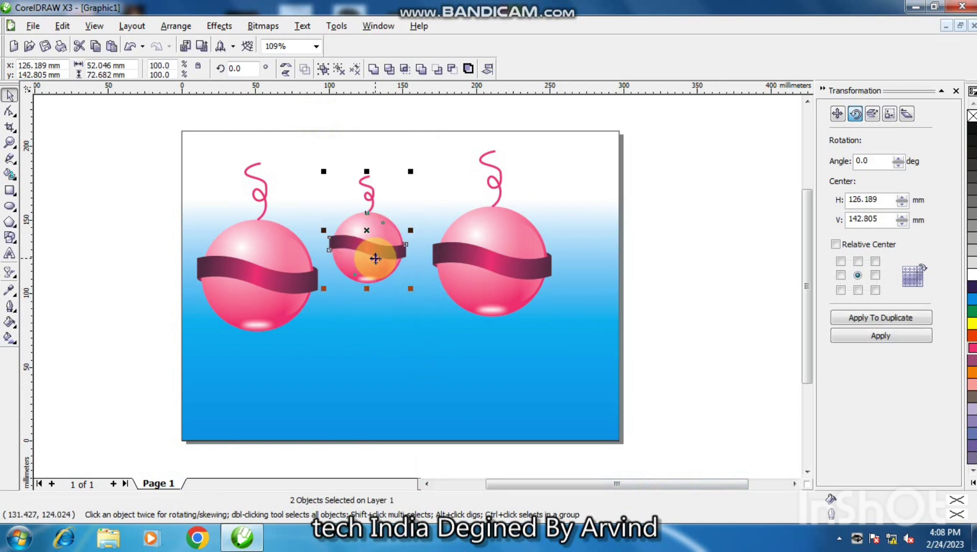
left_click(705, 202)
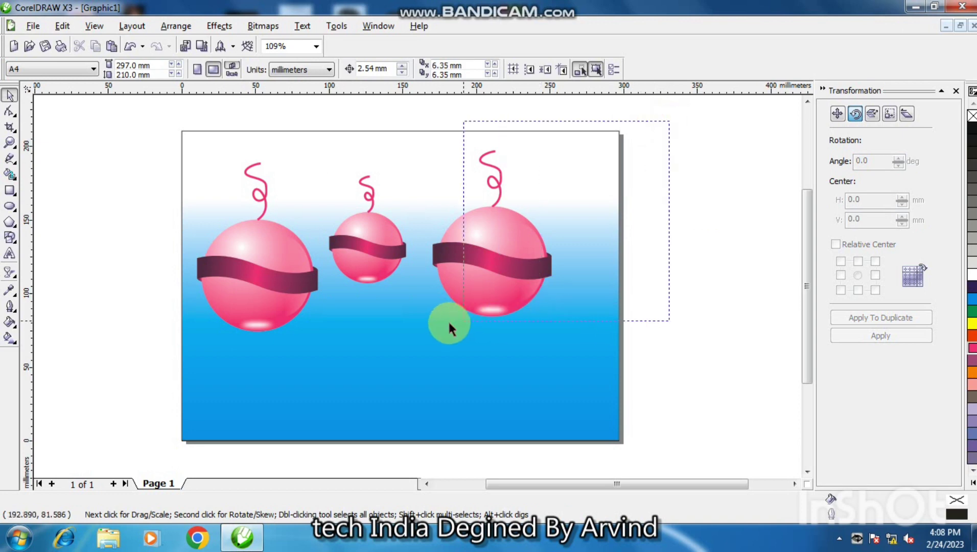
left_click_drag(424, 328, 424, 328)
left_click_drag(552, 323, 528, 308)
key("ctrl+z")
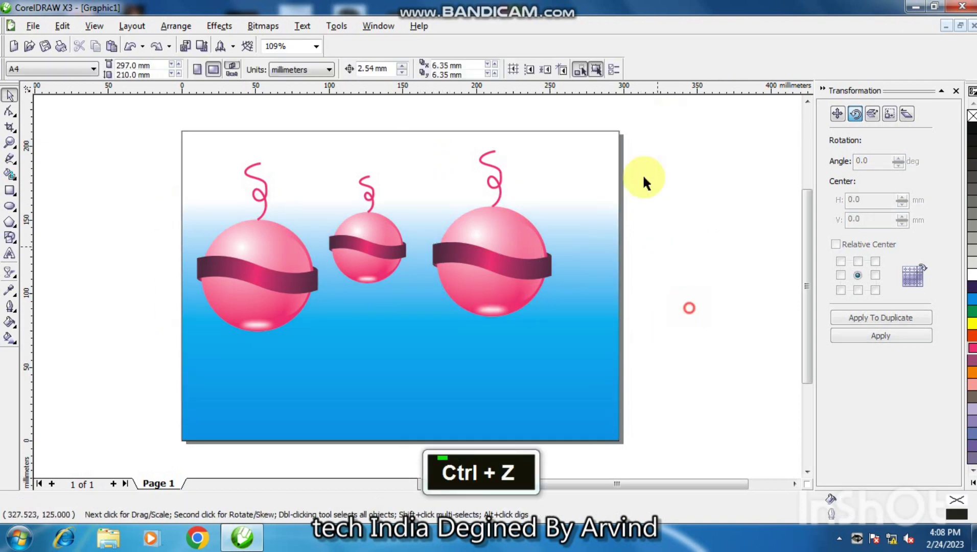
Scale the rightmost ornament to about 62 by 87 mm and position it near the right edge of the background.
left_click_drag(647, 156, 425, 338)
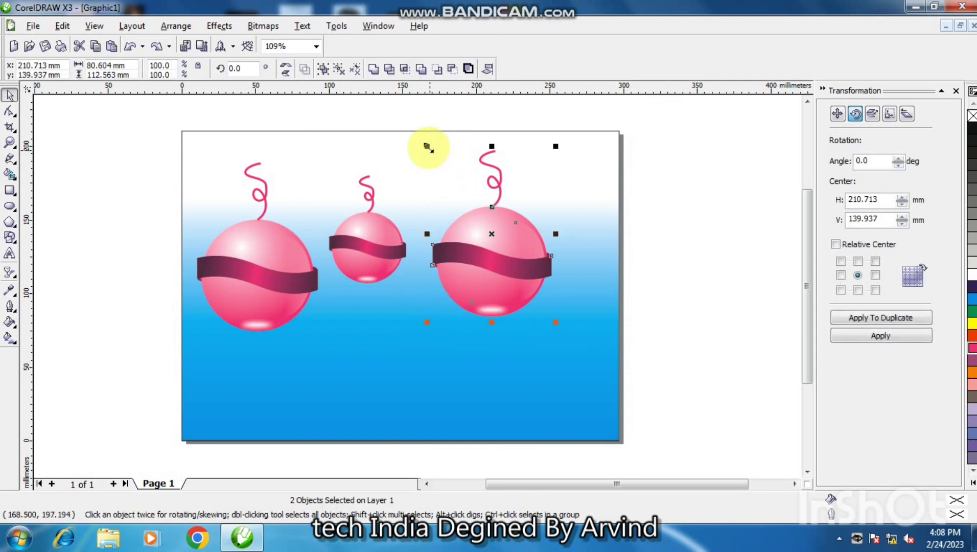
left_click_drag(429, 149, 454, 184)
Place a copy of the rightmost ornament lower, between it and the small one, and enlarge the copy to about 74 mm wide.
left_click_drag(504, 271, 474, 305)
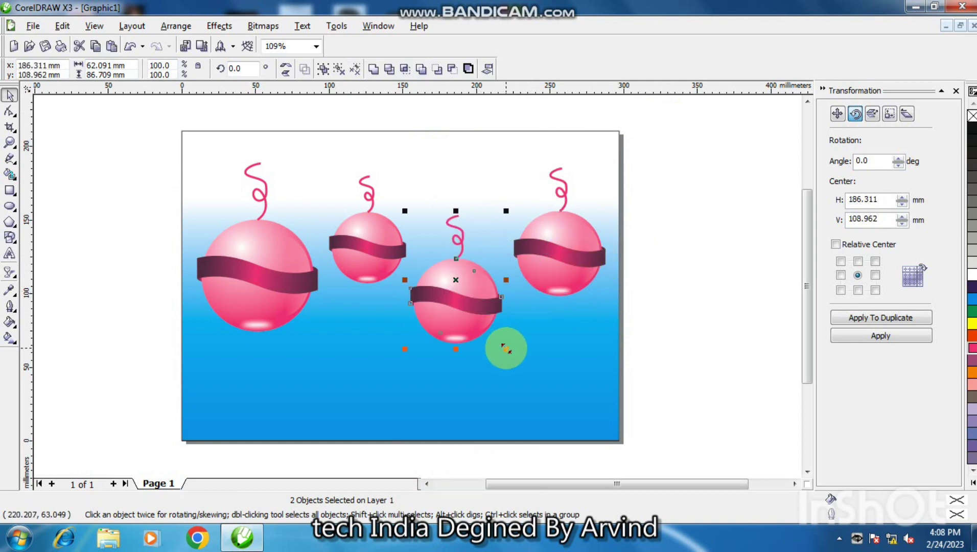
left_click_drag(505, 349, 521, 376)
left_click(698, 308)
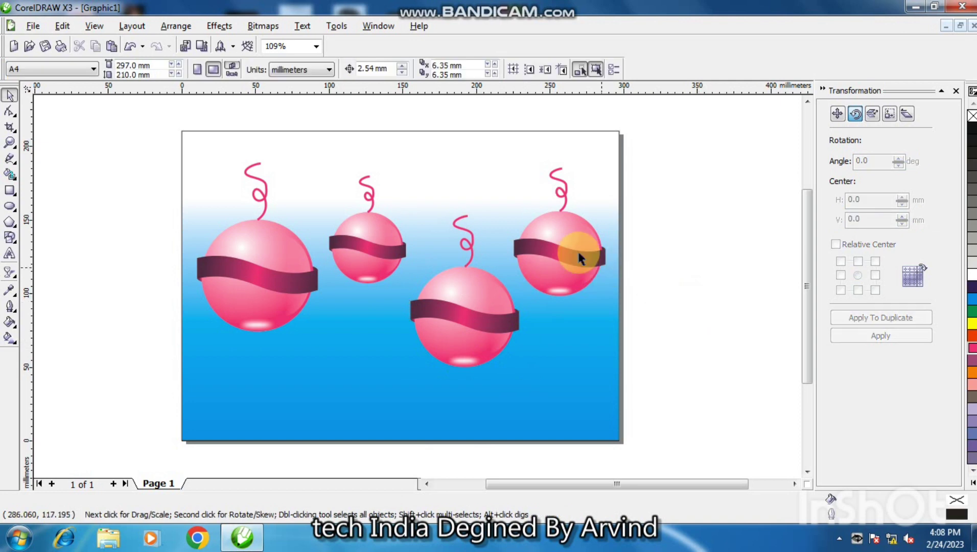
Ungroup the rightmost ornament's ball and change the pink of its circle's radial fill to blue.
left_click(579, 257)
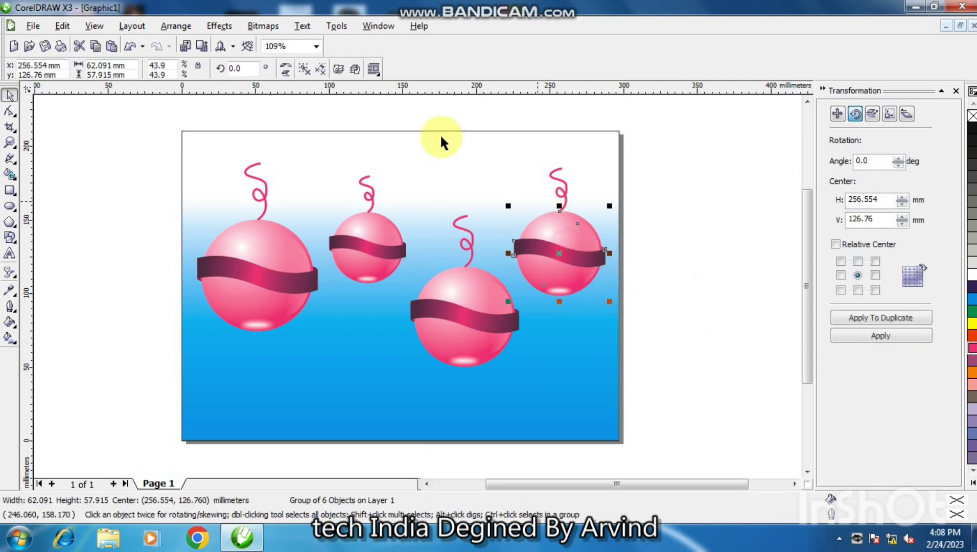
left_click(686, 151)
left_click(542, 224)
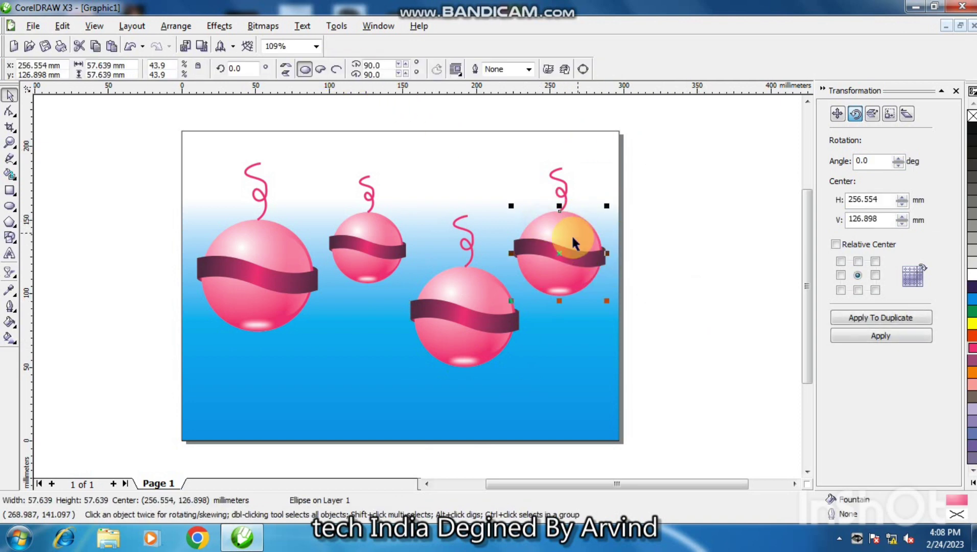
left_click(9, 338)
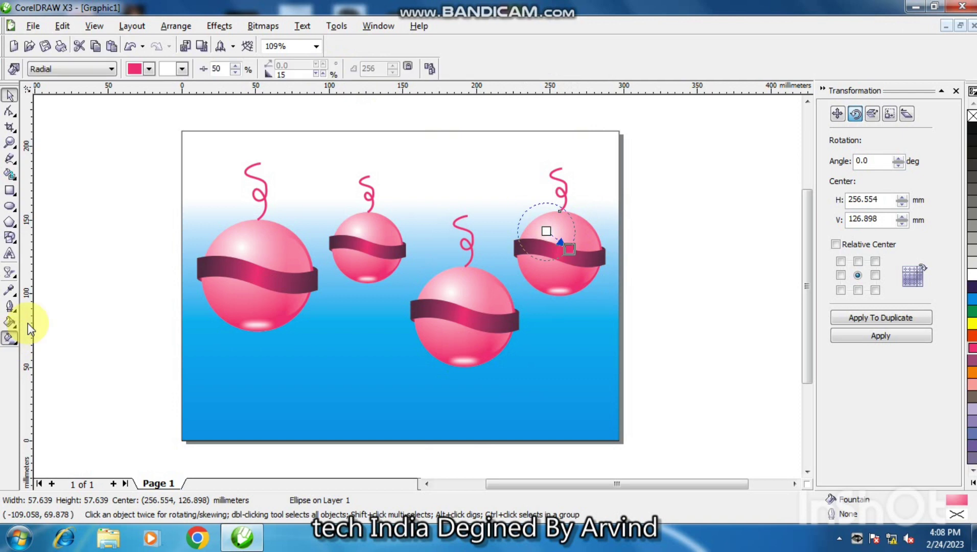
left_click(150, 70)
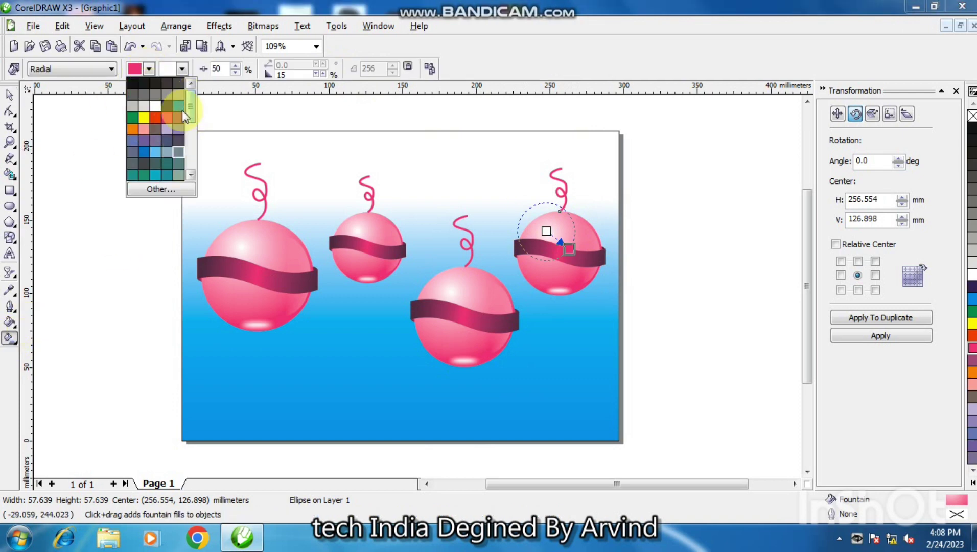
left_click(179, 108)
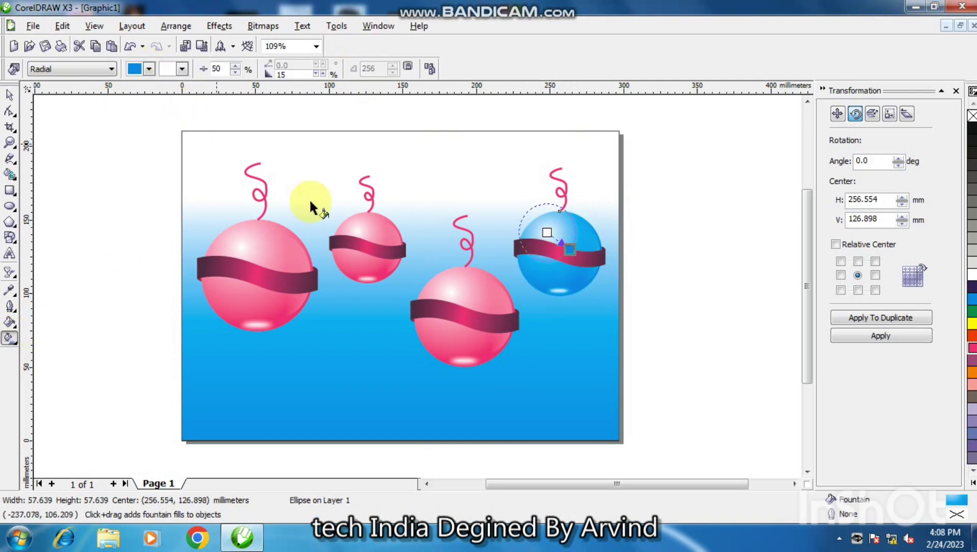
Ungroup the lower ornament's ball and change the pink of its circle's radial fill to dark purple.
left_click(452, 277)
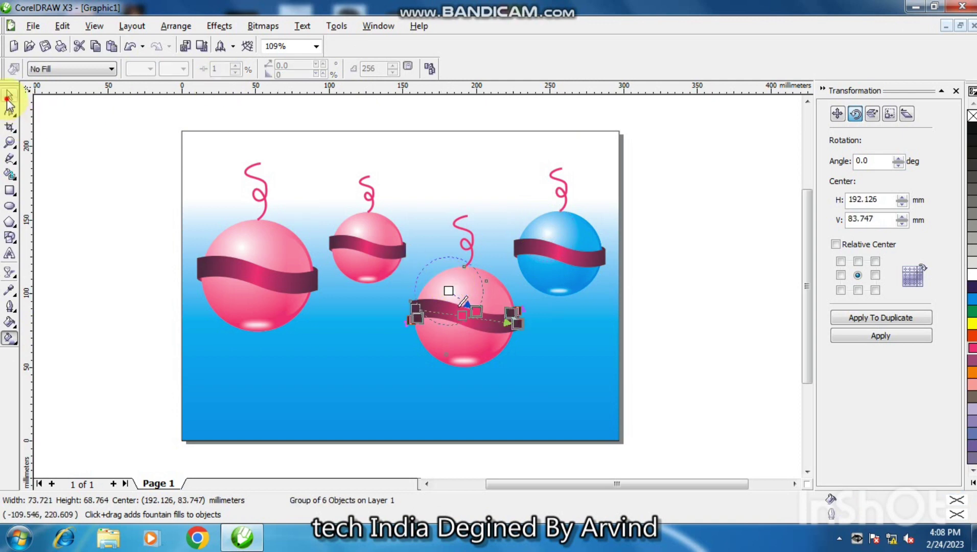
left_click(8, 97)
left_click(313, 71)
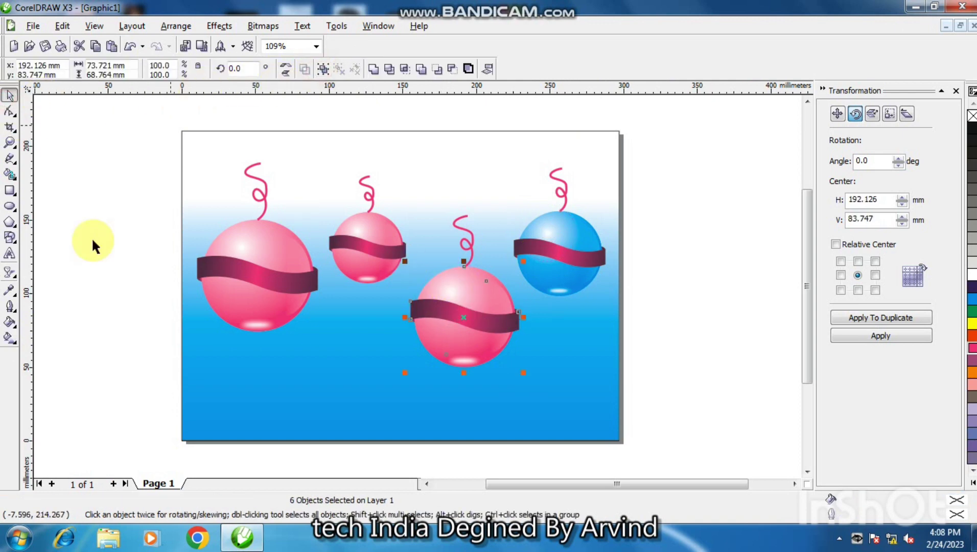
left_click(9, 338)
left_click(97, 275)
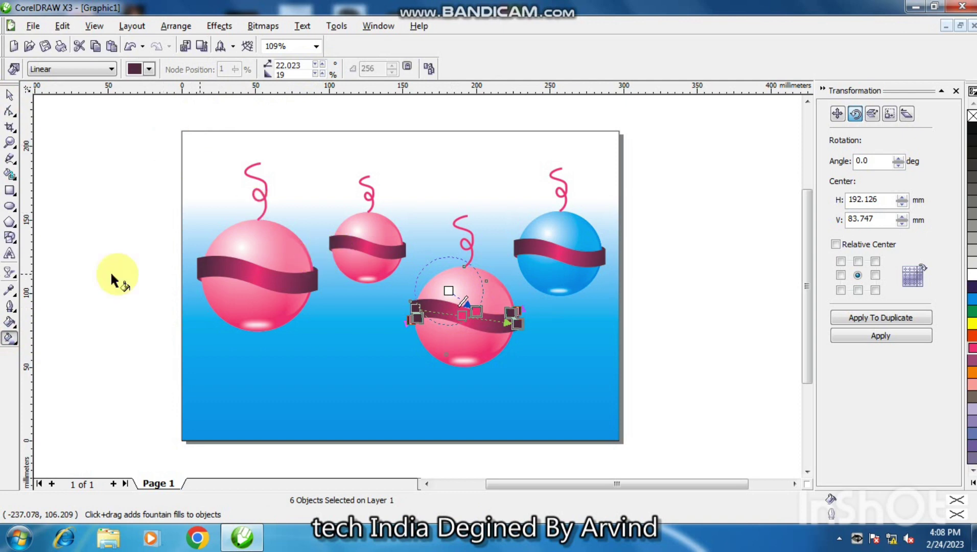
left_click(440, 280)
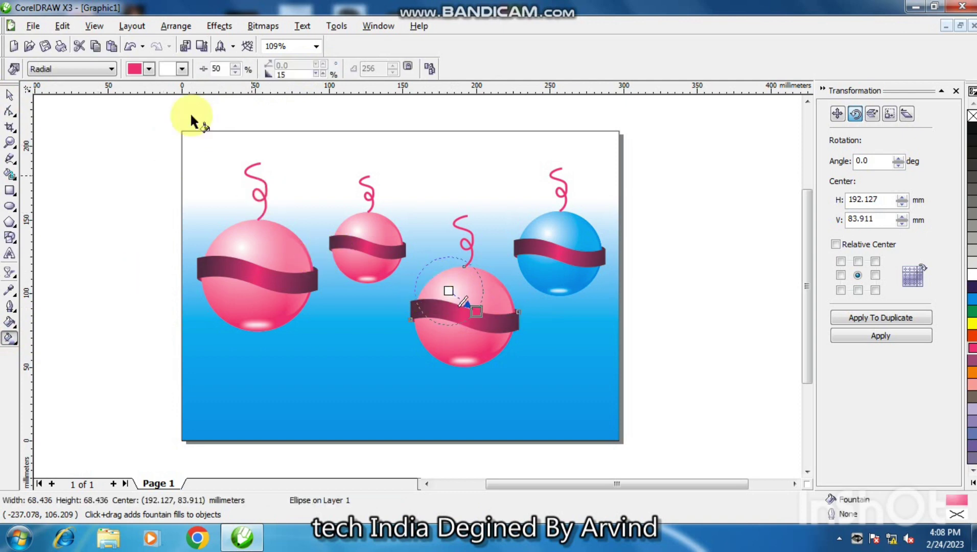
left_click(150, 69)
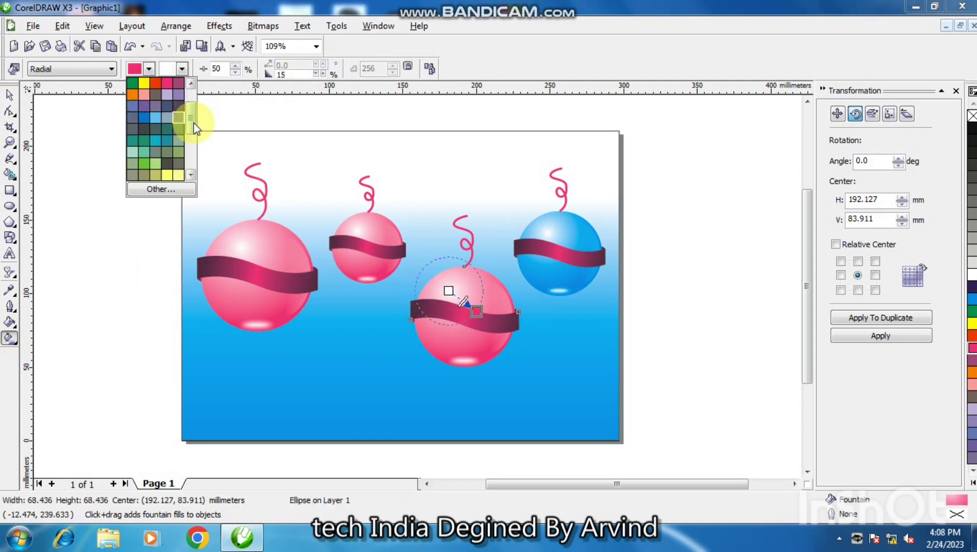
left_click_drag(192, 118, 194, 89)
left_click(166, 106)
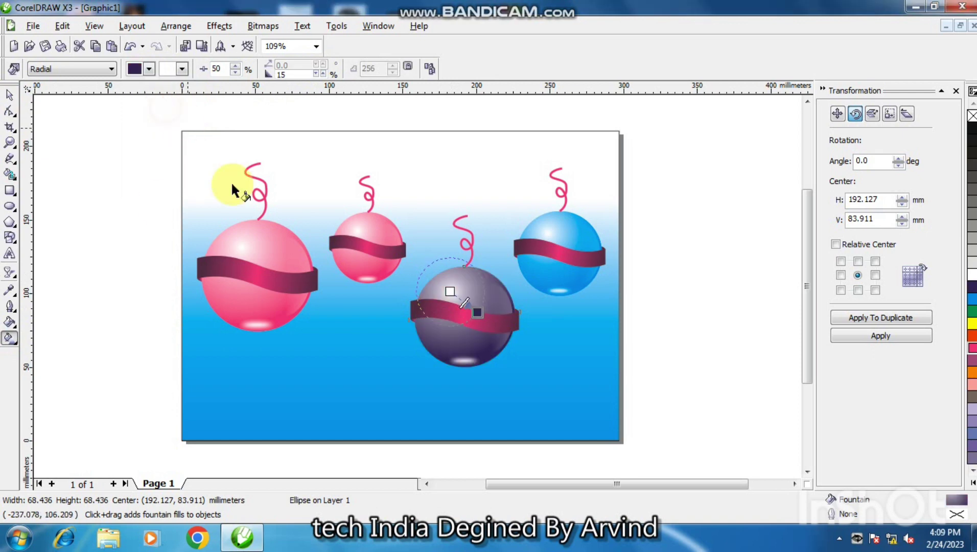
Ungroup the smallest ornament's ball and change the pink of its circle's radial fill to muted plum.
left_click(108, 211)
left_click(354, 228)
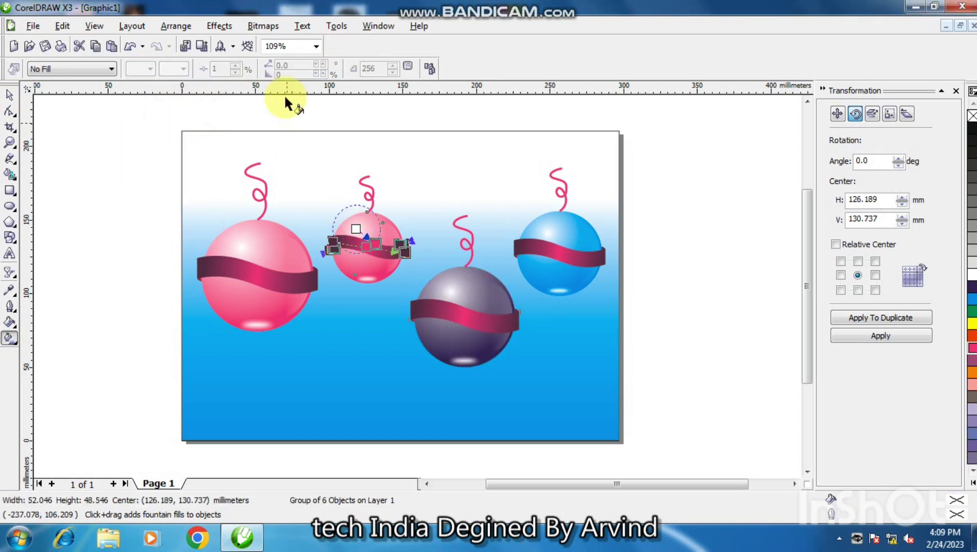
left_click(9, 95)
left_click(318, 70)
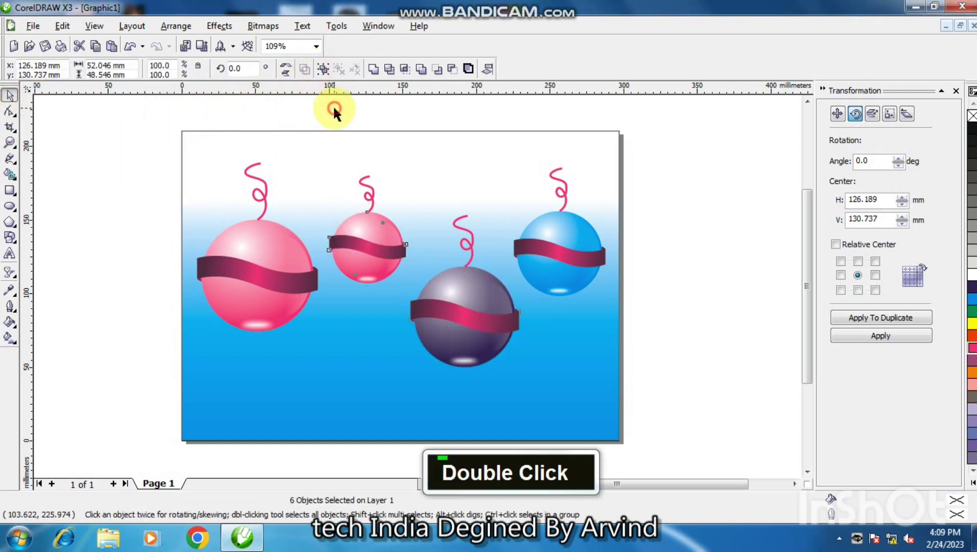
left_click(334, 109)
left_click(346, 227)
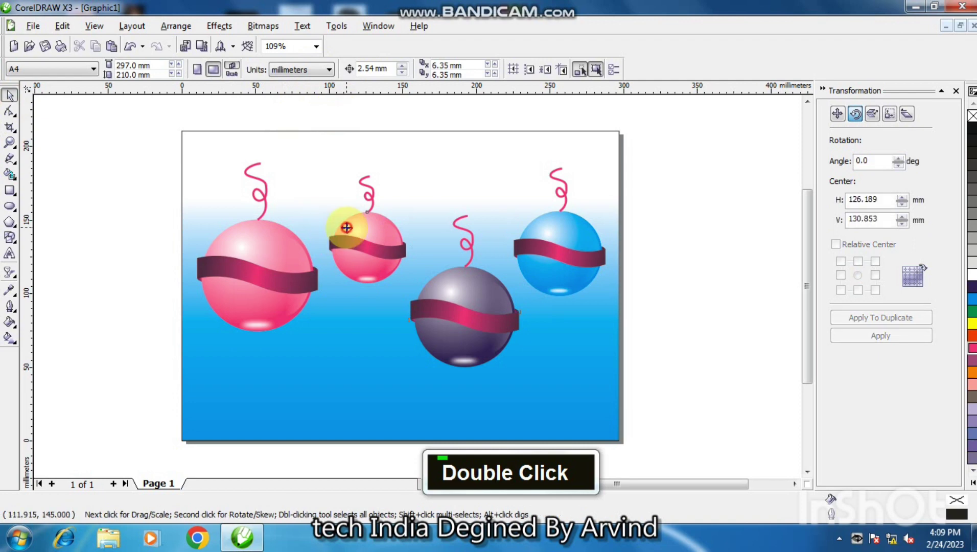
left_click(9, 338)
left_click(150, 69)
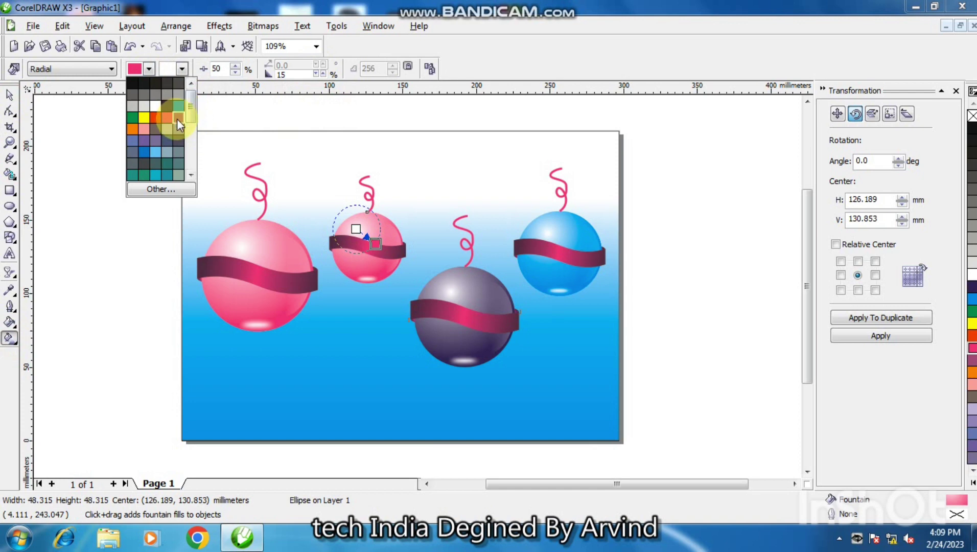
left_click(177, 118)
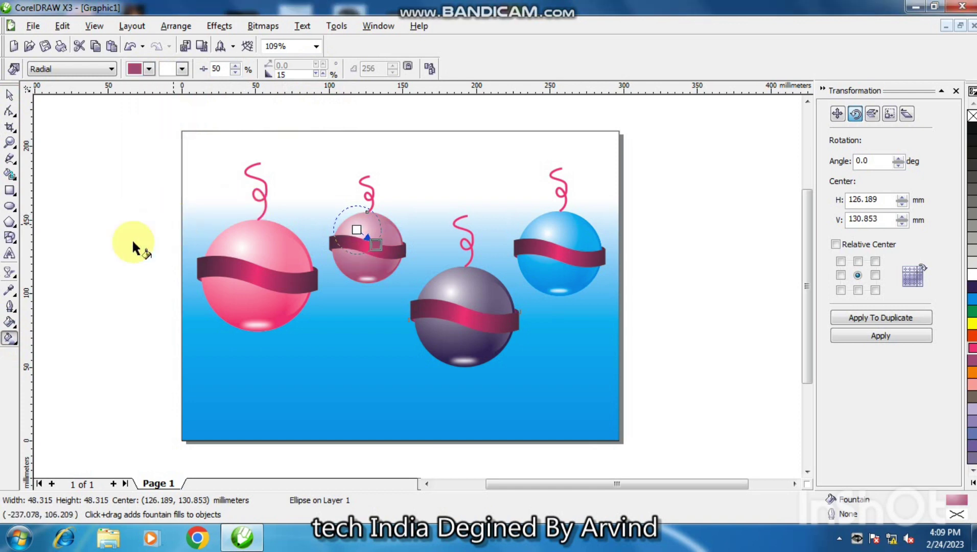
left_click(10, 94)
double_click(87, 128)
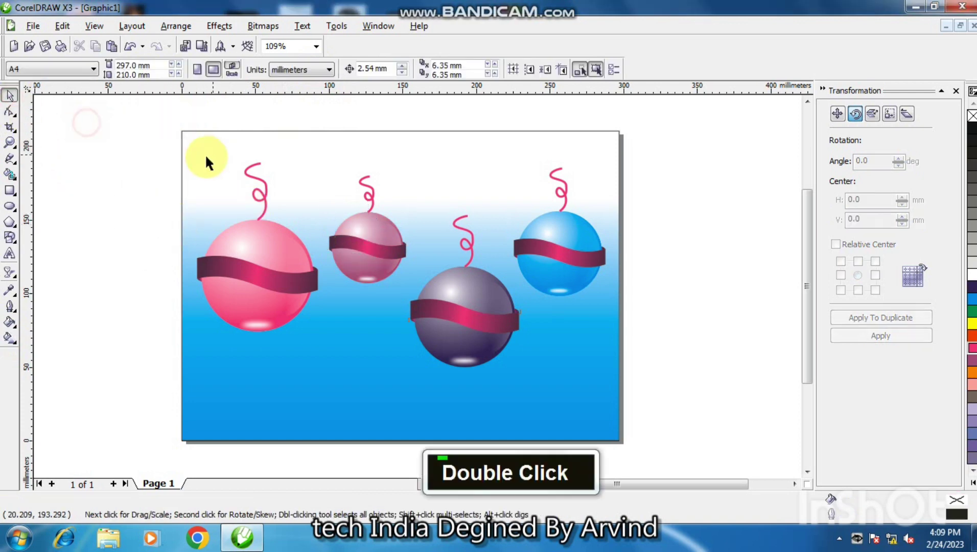
Draw a freehand curve about 246 by 44 mm linking the tops of the four curly strings, with a 4.0 pt magenta outline.
left_click(10, 159)
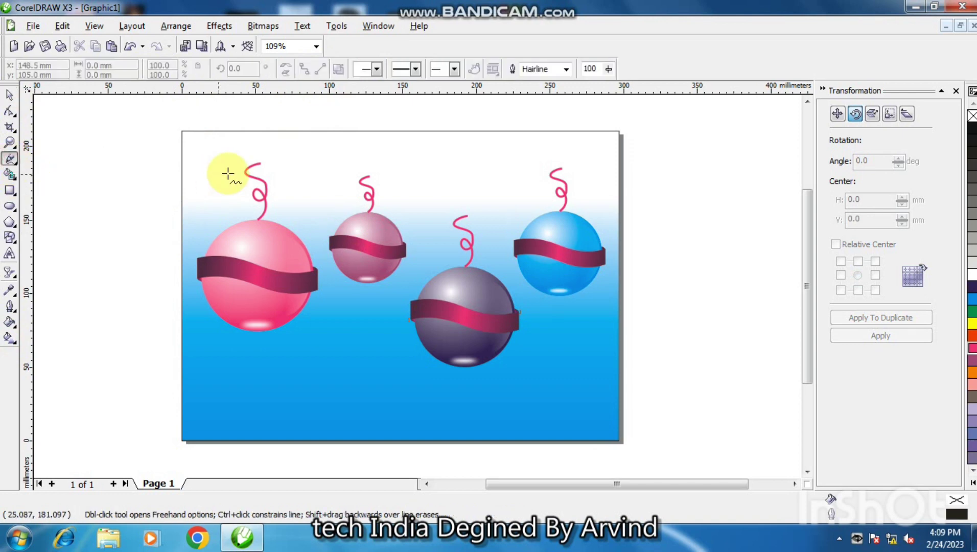
mouse_move(237, 150)
left_mouse_down()
mouse_move(273, 171)
mouse_move(401, 181)
mouse_move(469, 212)
mouse_move(516, 204)
mouse_move(534, 171)
mouse_move(554, 161)
mouse_move(577, 169)
mouse_move(599, 160)
left_mouse_up()
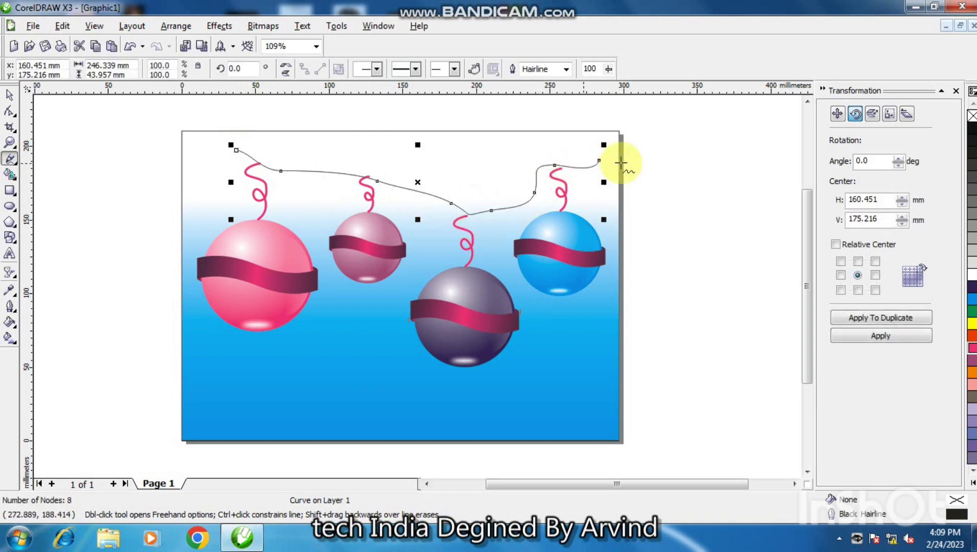
left_click(566, 69)
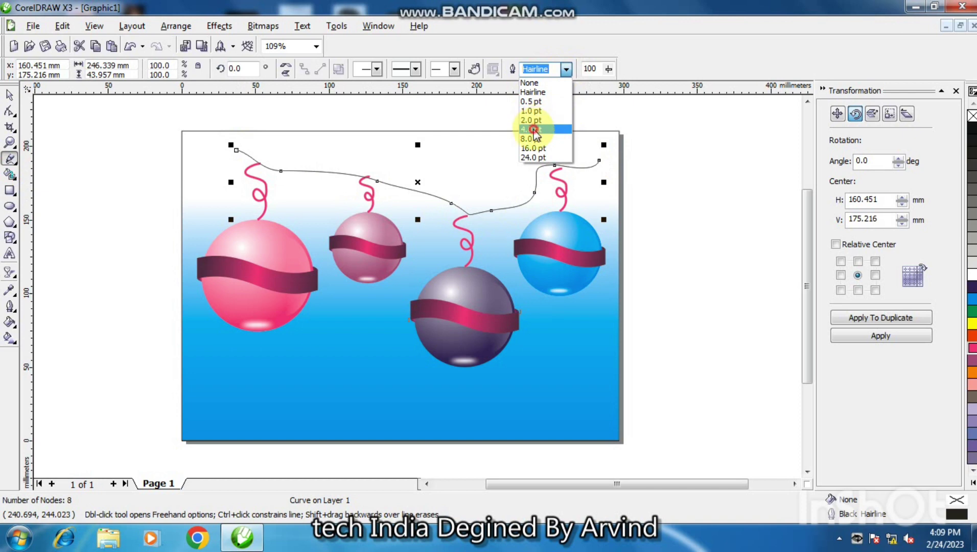
left_click(544, 130)
right_click(972, 349)
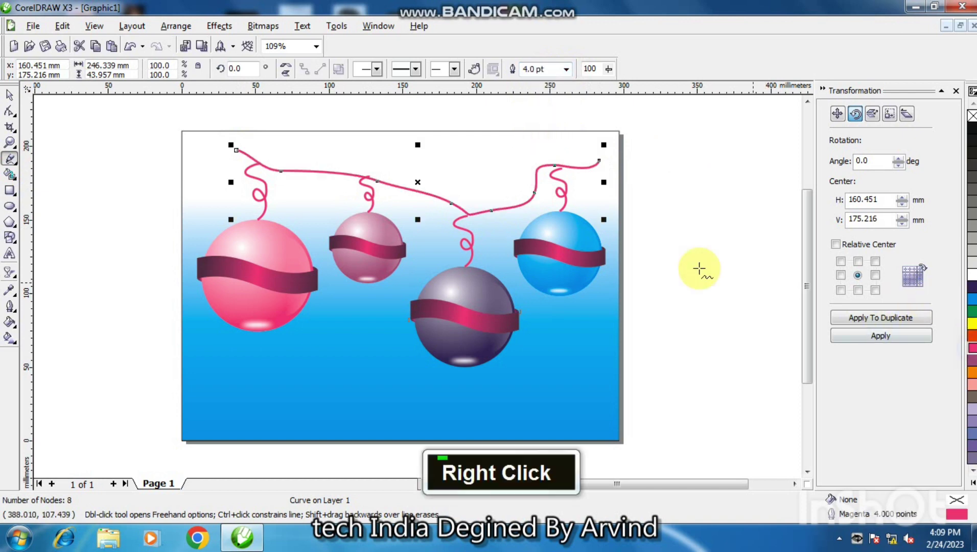
left_click(9, 95)
double_click(73, 120)
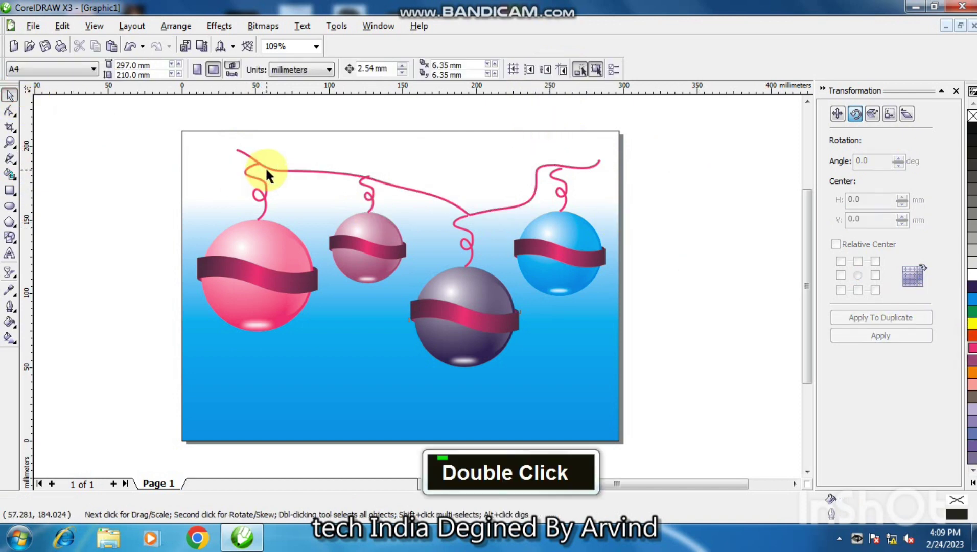
Move the top end node of the smallest ornament's string onto the long connecting curve.
left_click(9, 110)
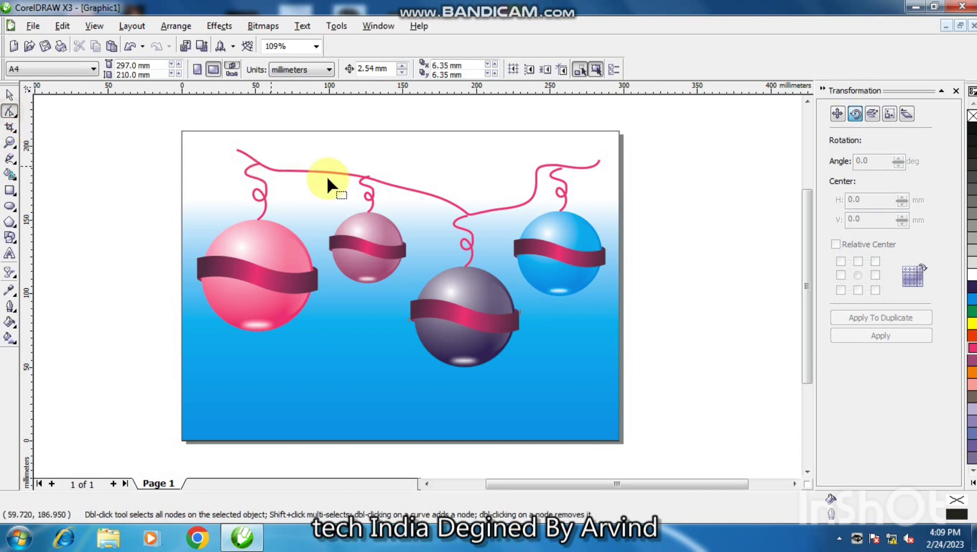
key("F2")
left_click_drag(340, 160, 392, 196)
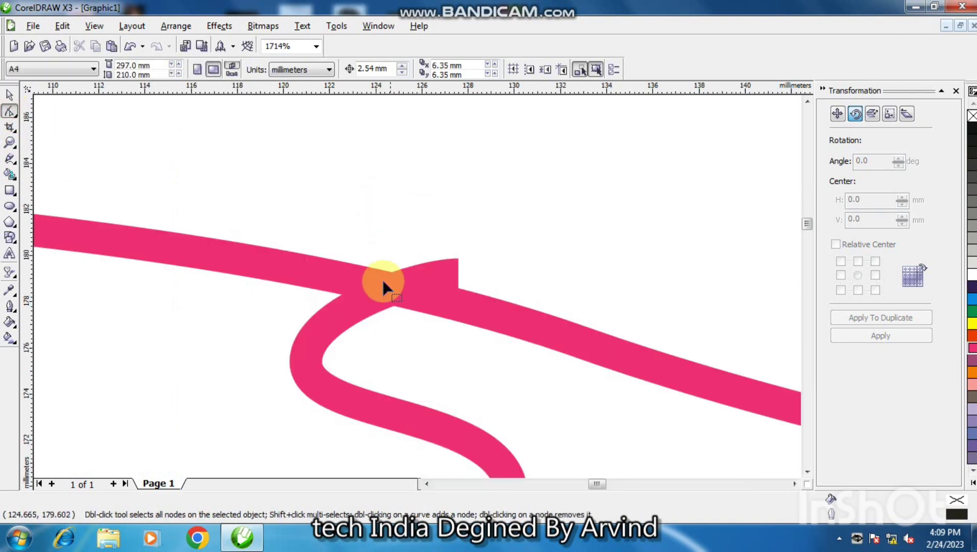
left_click(427, 272)
left_click(428, 269)
left_click_drag(458, 275, 448, 303)
key("F4")
Move the top end node of the dark purple ornament's string up onto the connecting curve.
key("F2")
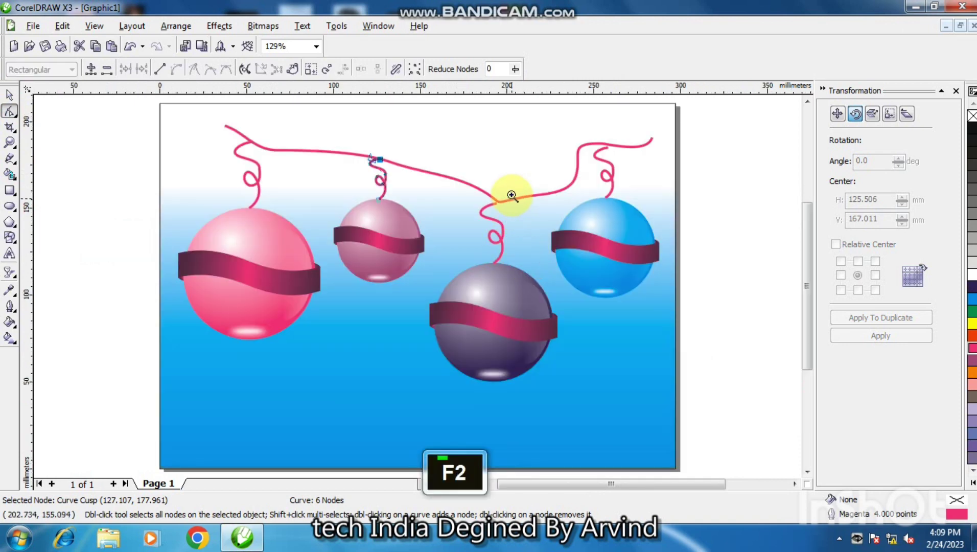
left_click_drag(482, 220, 510, 192)
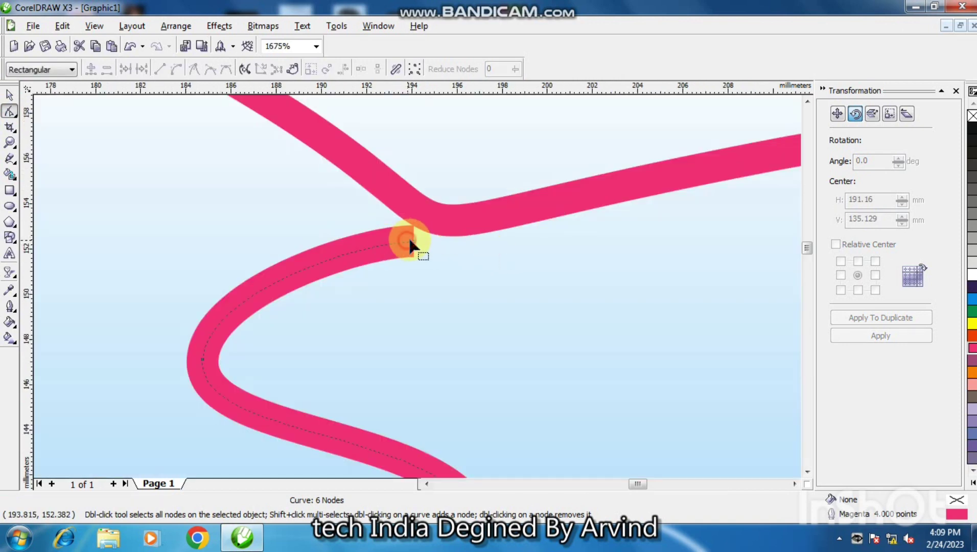
left_click_drag(412, 242, 419, 210)
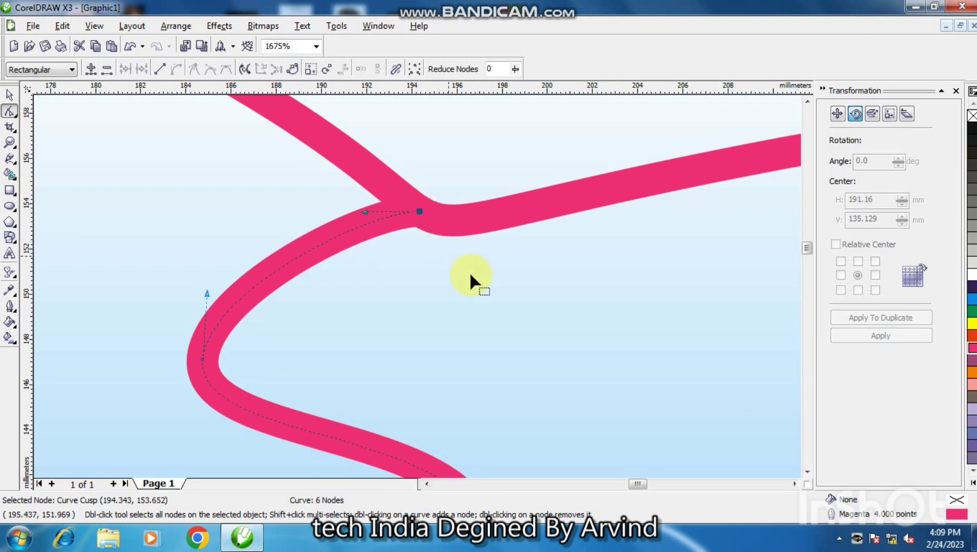
key("F4")
Move the top end node of the blue ornament's string up onto the connecting curve.
key("F2")
left_click_drag(638, 156, 566, 190)
left_click_drag(415, 224, 418, 200)
key("F4")
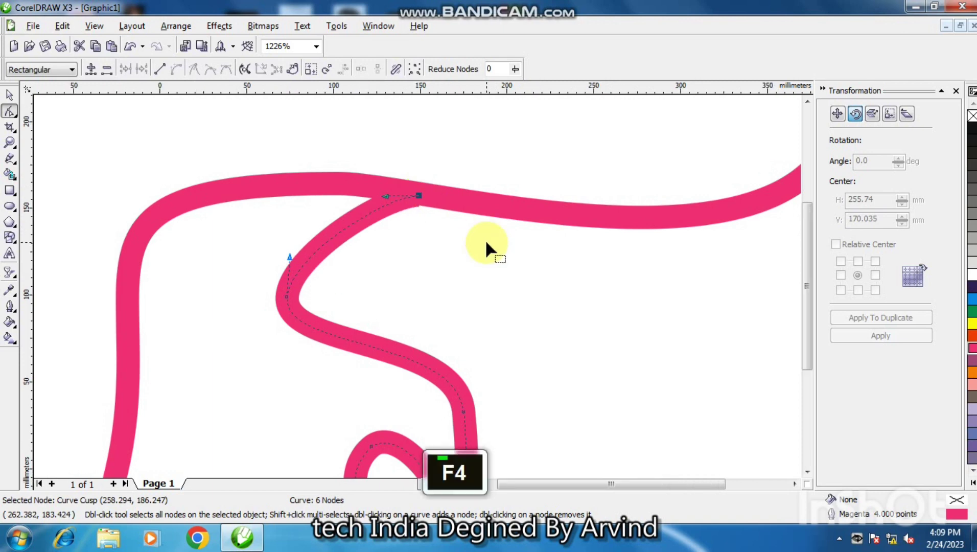
double_click(9, 96)
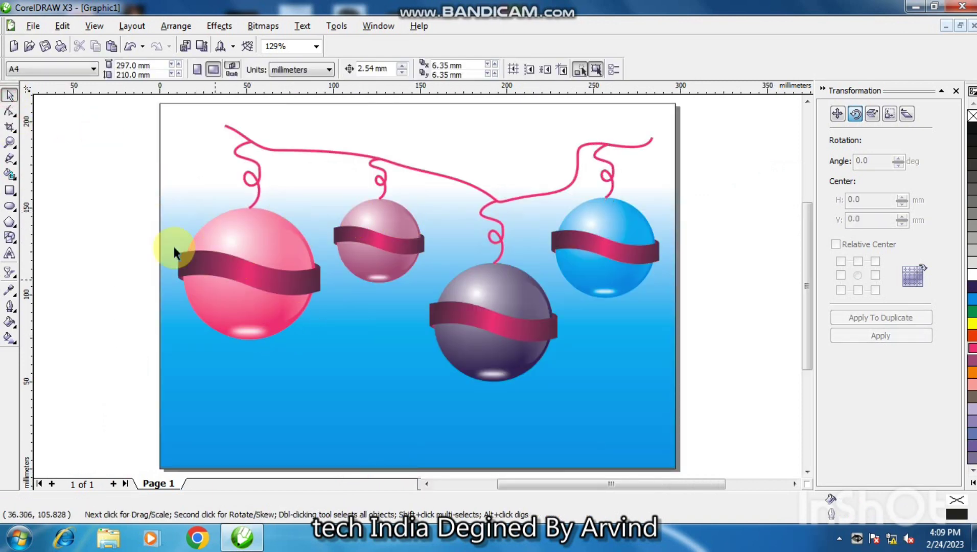
Group the leftmost pink ornament with its string, and group the small plum ornament with its string.
left_click_drag(113, 125, 328, 376)
left_click(323, 70)
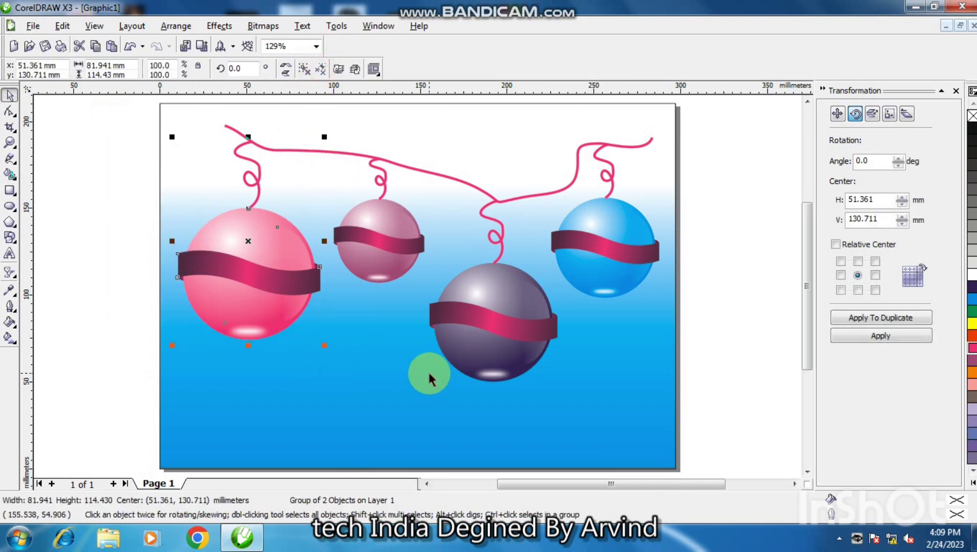
key("F4")
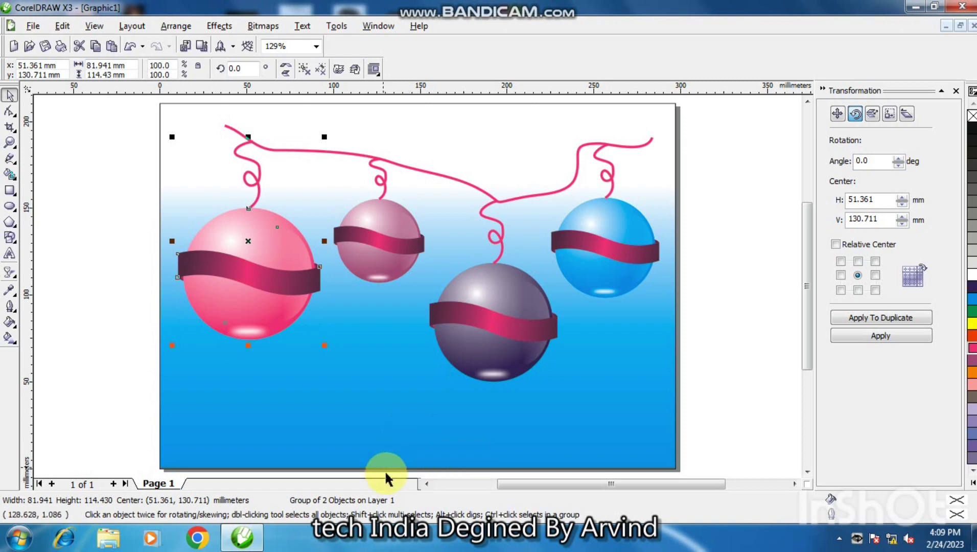
left_click_drag(427, 475, 350, 170)
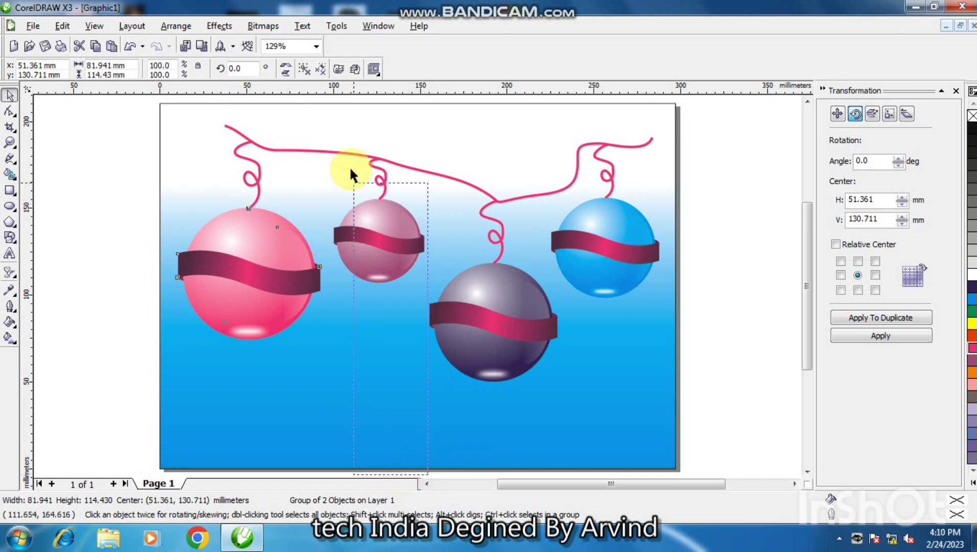
left_click_drag(331, 125, 317, 120)
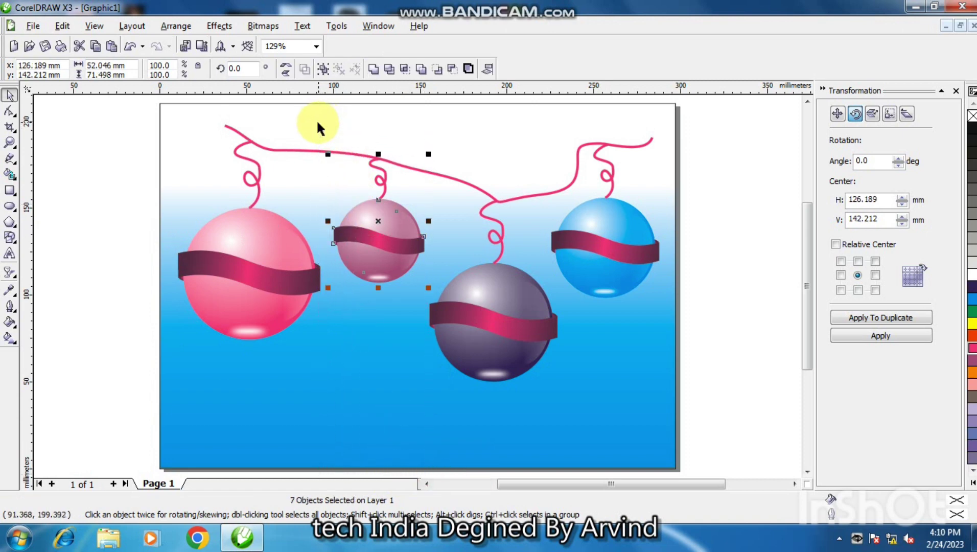
left_click(322, 71)
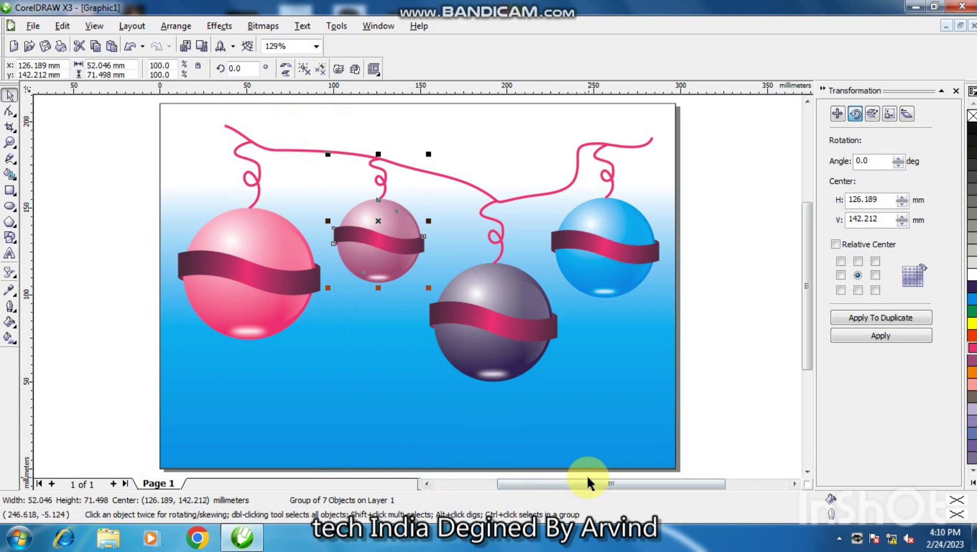
Group the dark purple ornament with its string, and group the blue ornament with its string.
left_click_drag(587, 477, 413, 162)
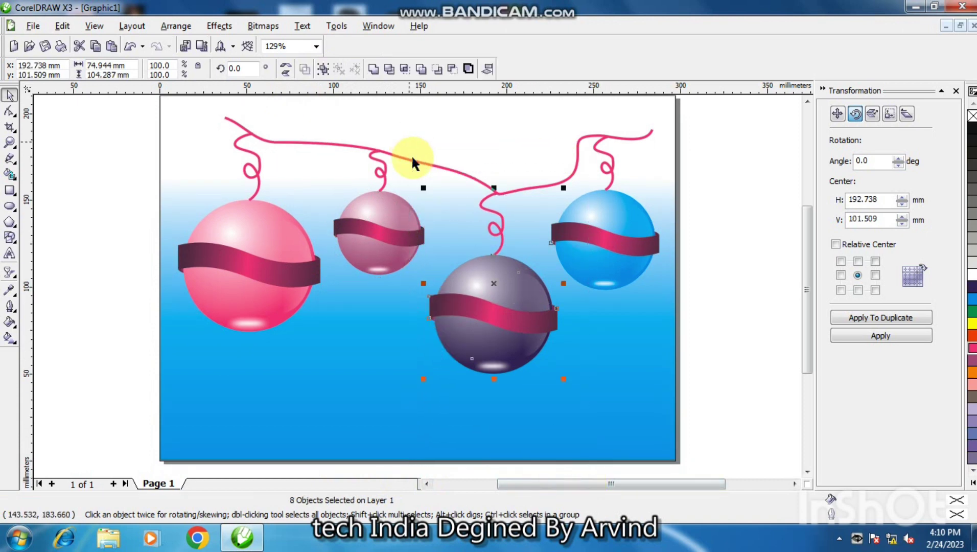
left_click(324, 70)
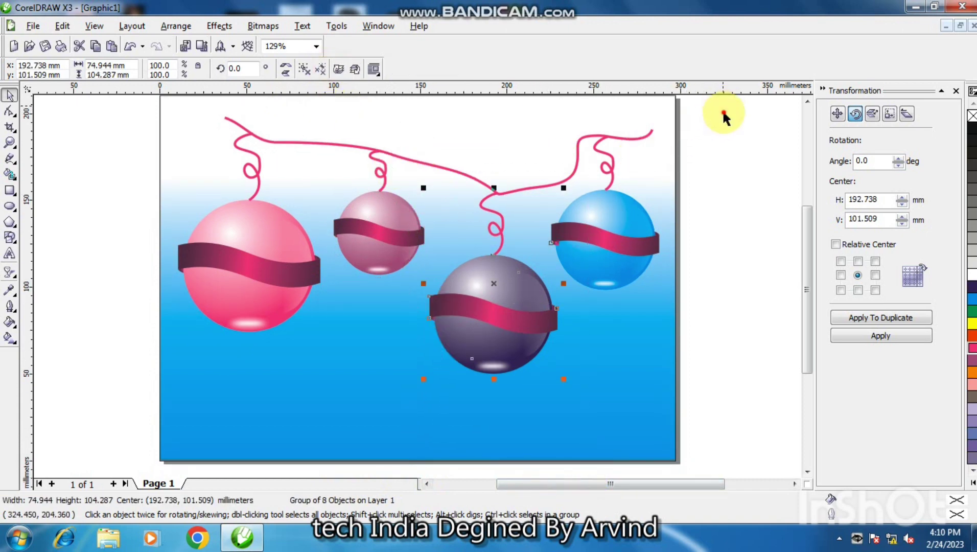
left_click_drag(722, 100, 534, 323)
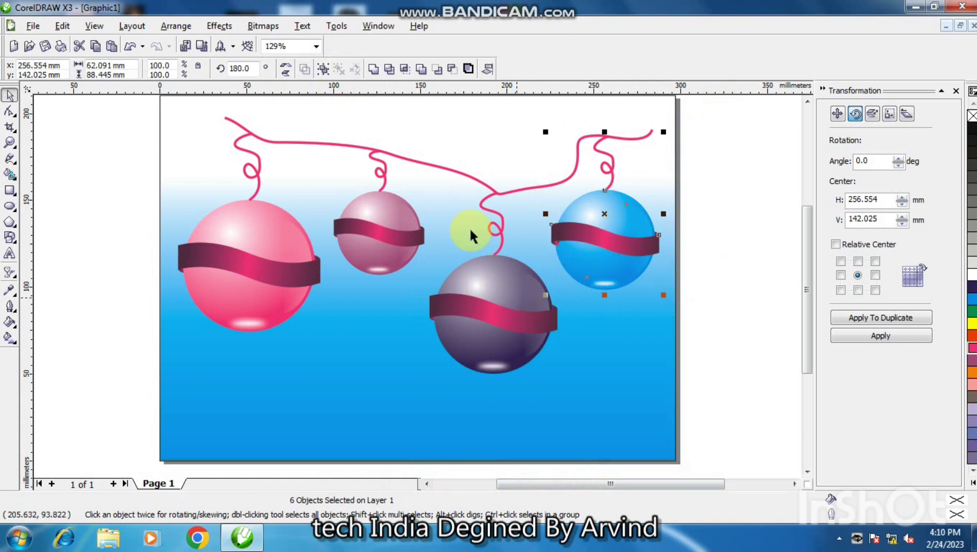
left_click(324, 70)
left_click(722, 165)
Create a vertically mirrored copy of the leftmost ornament group directly beneath it at the same size, as a reflection.
left_click_drag(808, 244, 810, 282)
left_click(271, 254)
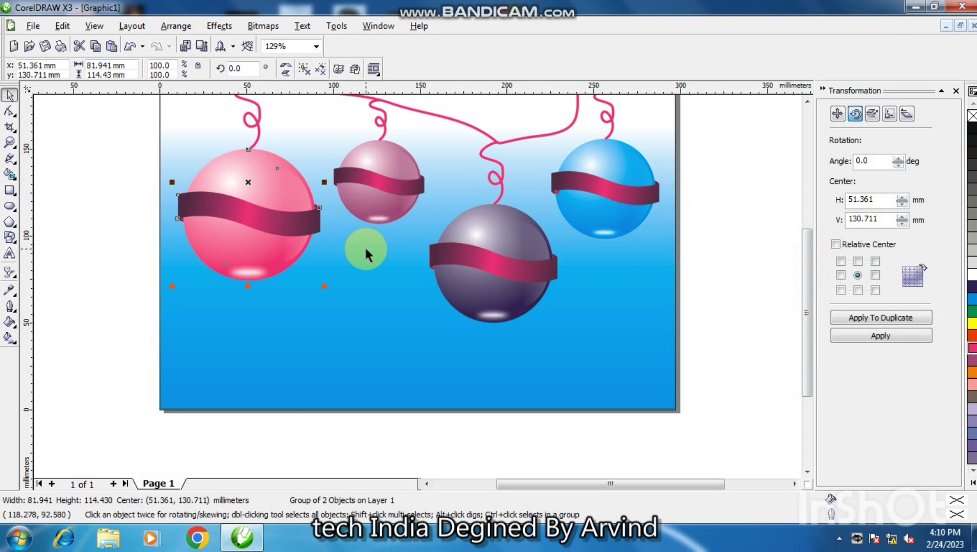
key("F4")
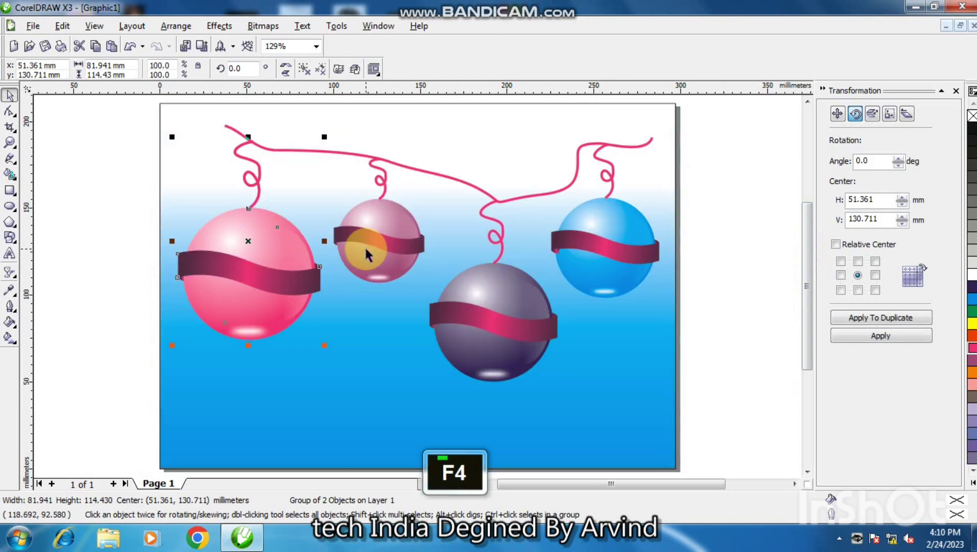
left_click_drag(248, 136, 210, 419)
key("F4")
key("F3")
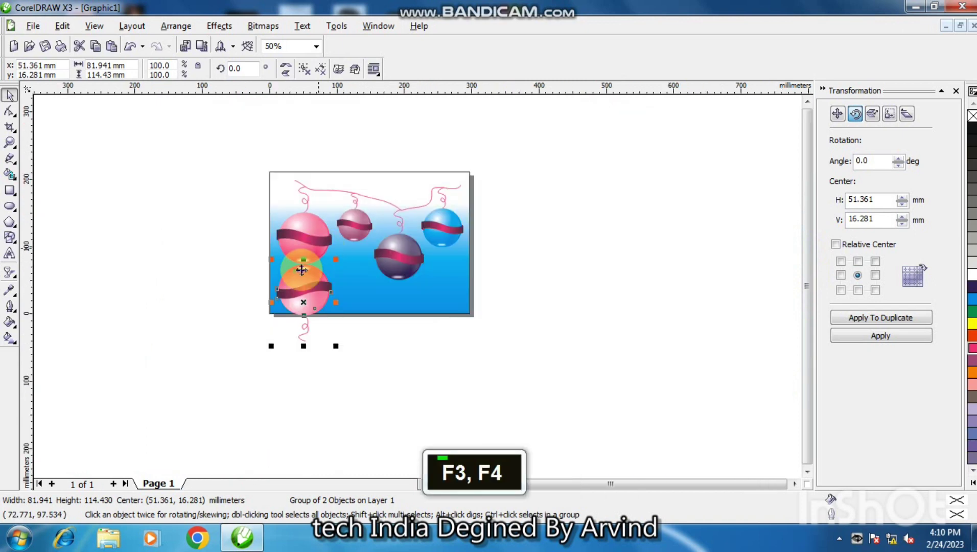
left_click(131, 270)
left_click(303, 296)
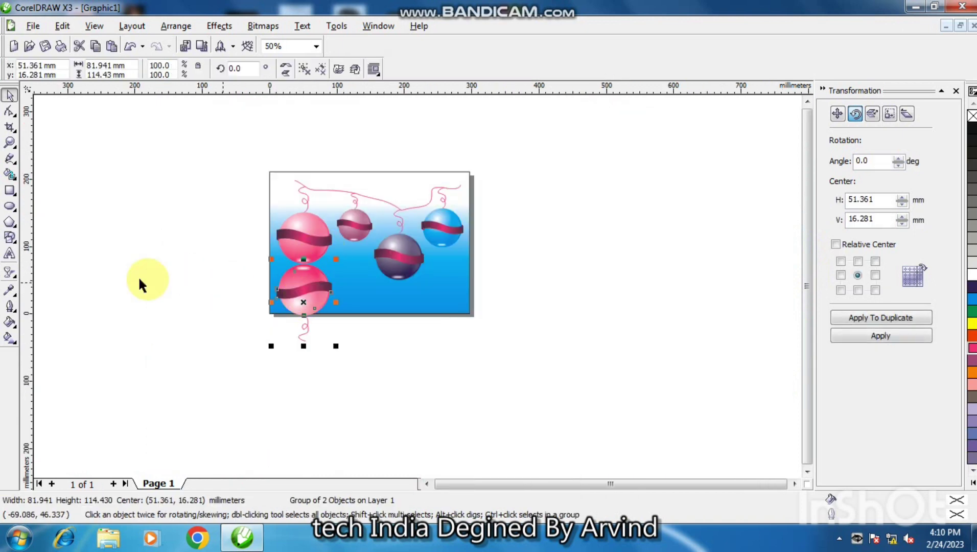
Try to apply a linear transparency to the mirrored copy of the leftmost ornament.
left_click(9, 273)
double_click(177, 264)
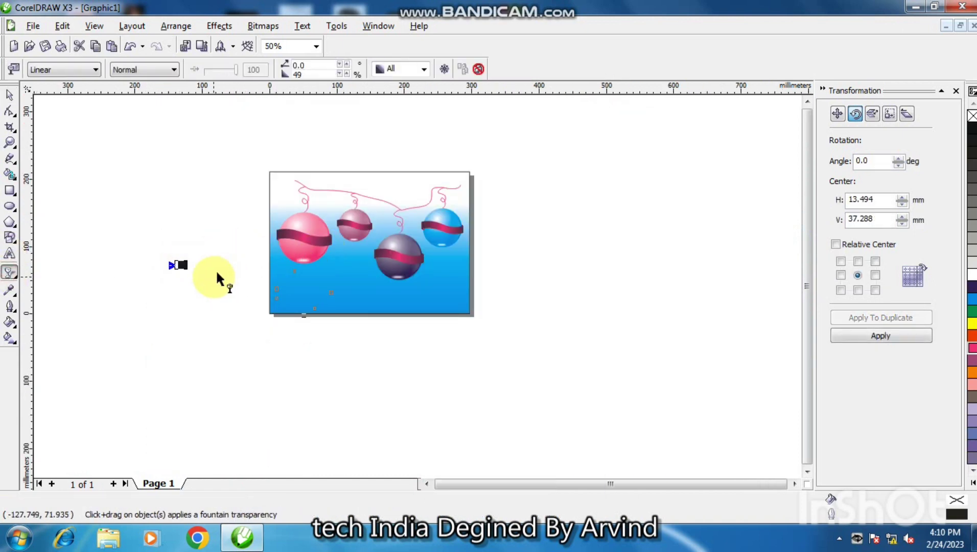
key("ctrl+z")
left_click(242, 263)
left_click(303, 257)
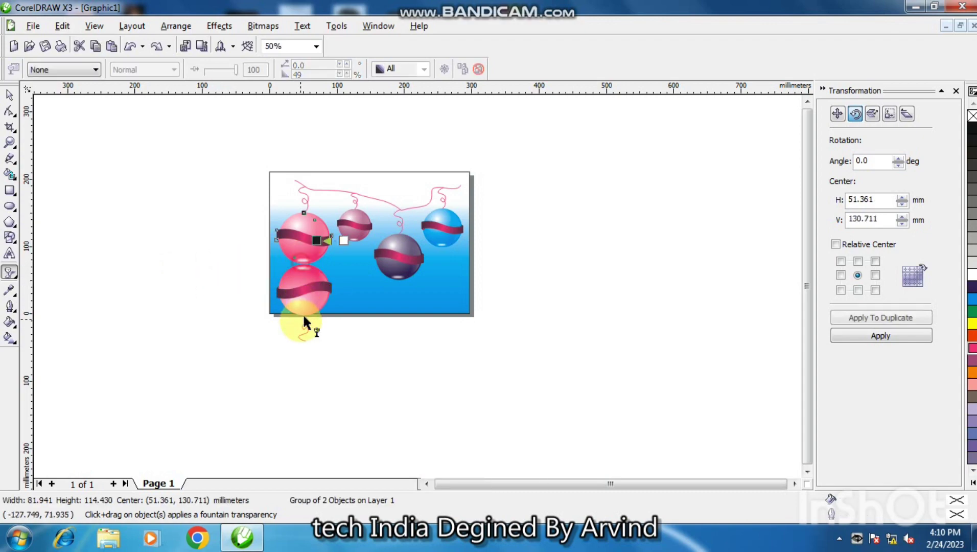